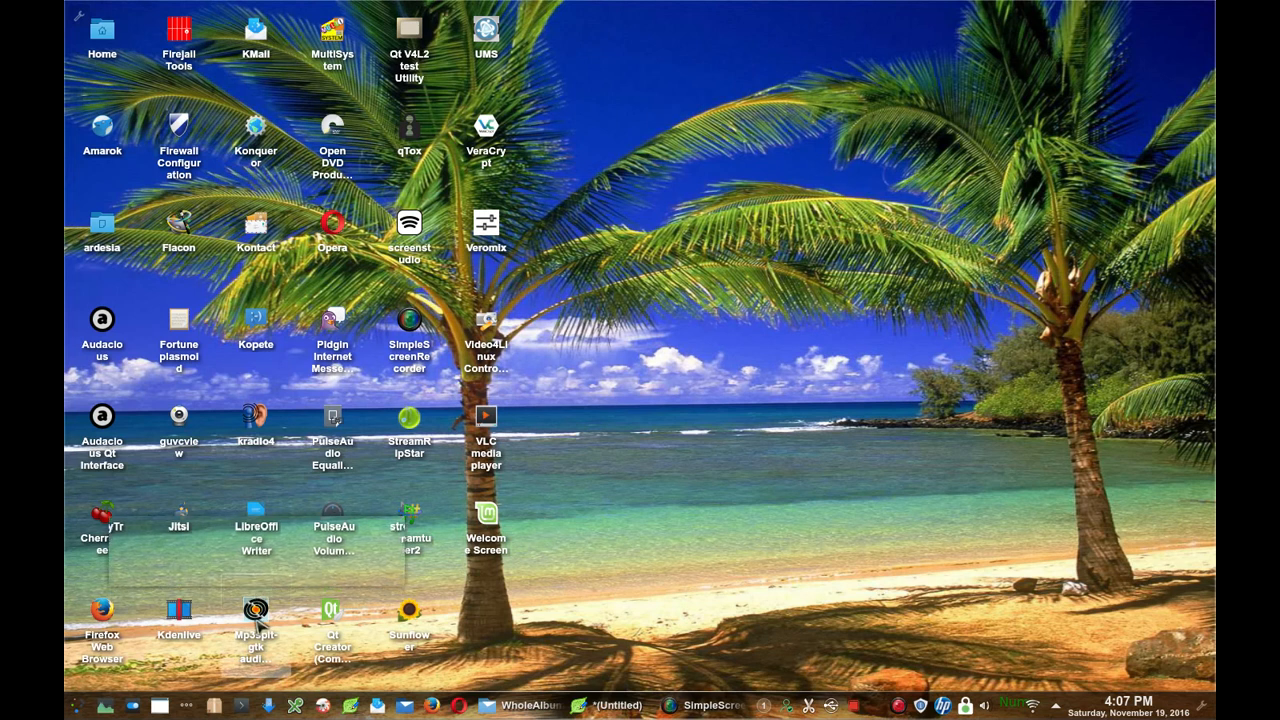
Launch the mp3splt-gtk audio splitter from the desktop and close the duplicate window.
{"action": "mouse_move", "coordinate": [258, 621]}
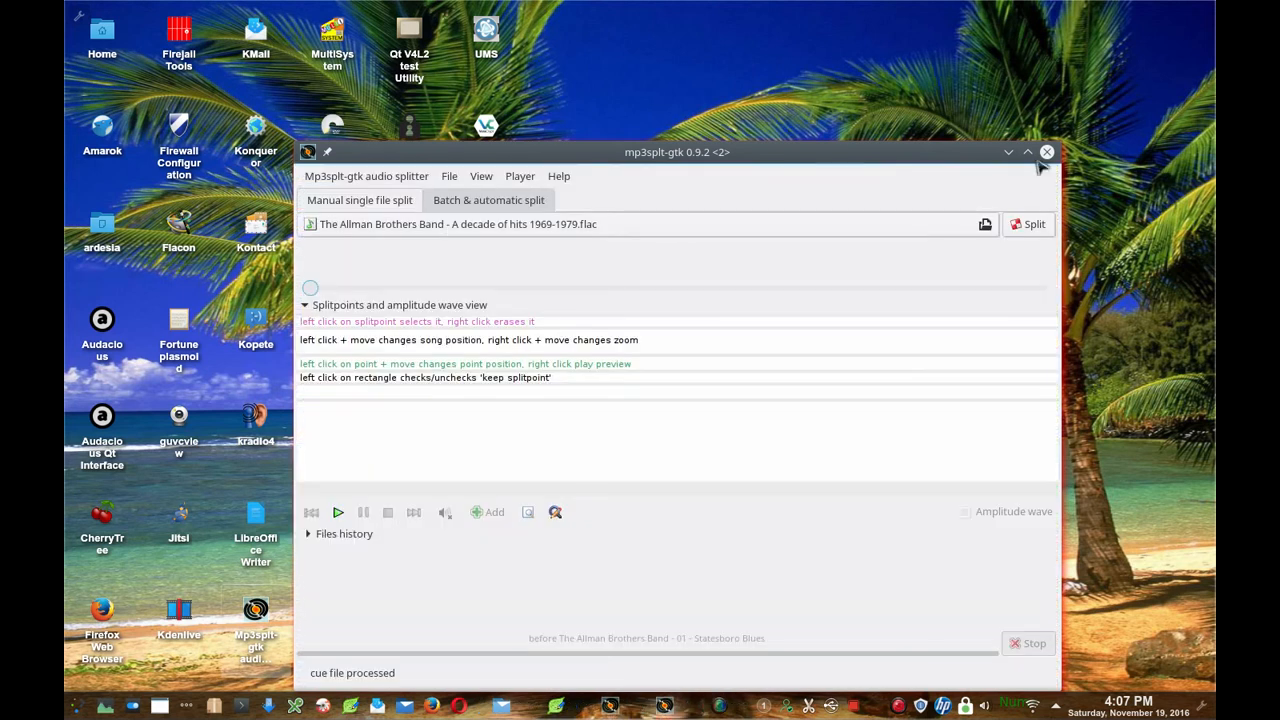
{"action": "left_click", "coordinate": [1047, 153]}
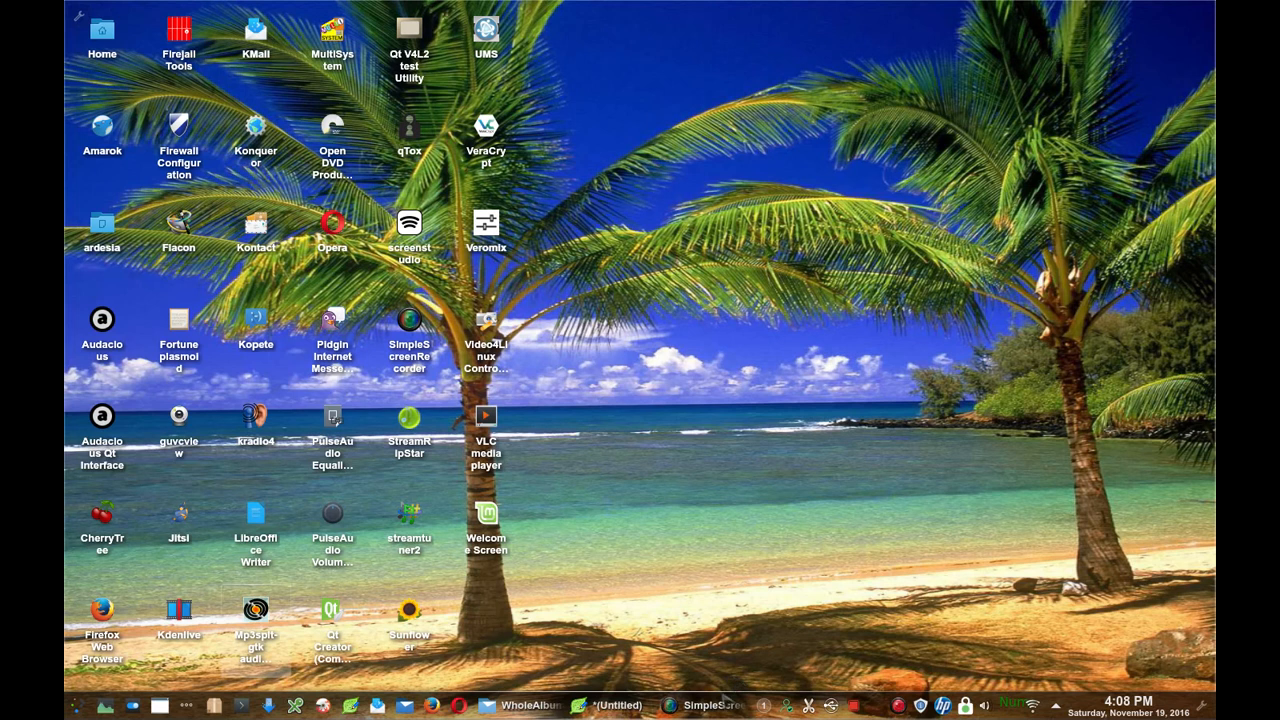
{"action": "mouse_move", "coordinate": [713, 705]}
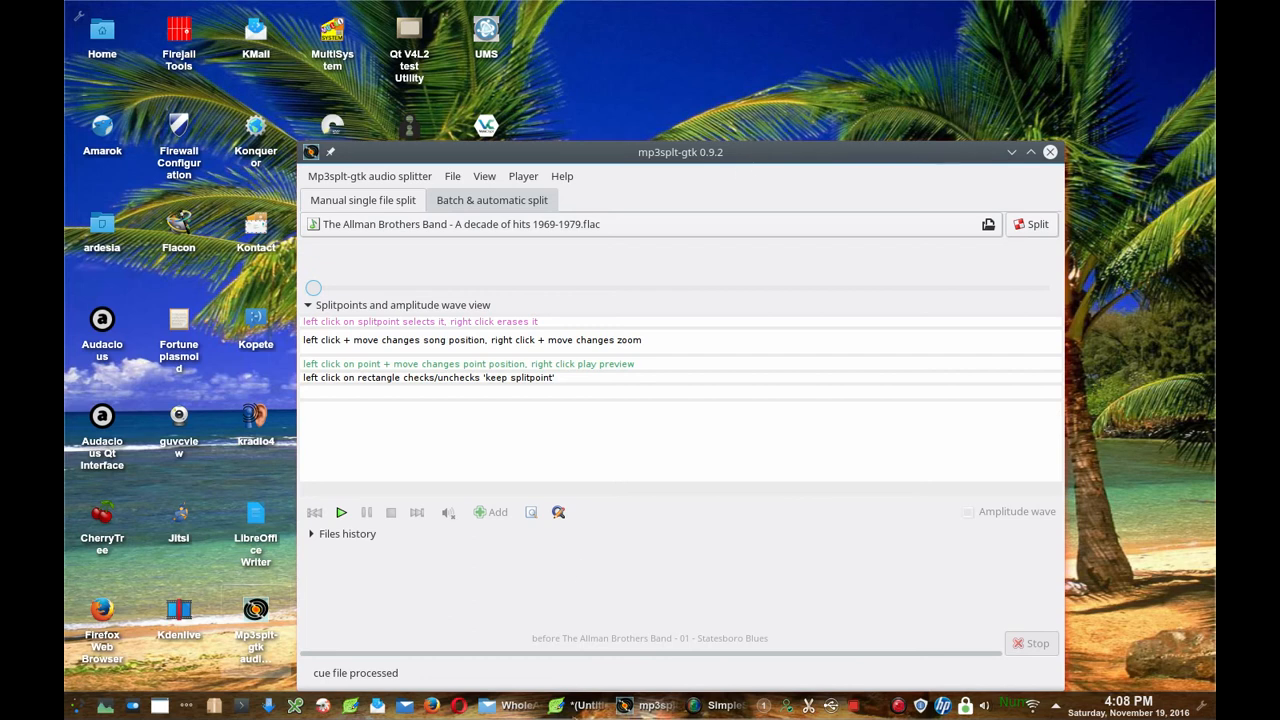
Switch to the untitled text document, review the mp3splt-gtk installation commands for Linux Mint 17.x and 18, and minimize it.
{"action": "mouse_move", "coordinate": [585, 705]}
{"action": "left_click", "coordinate": [580, 651]}
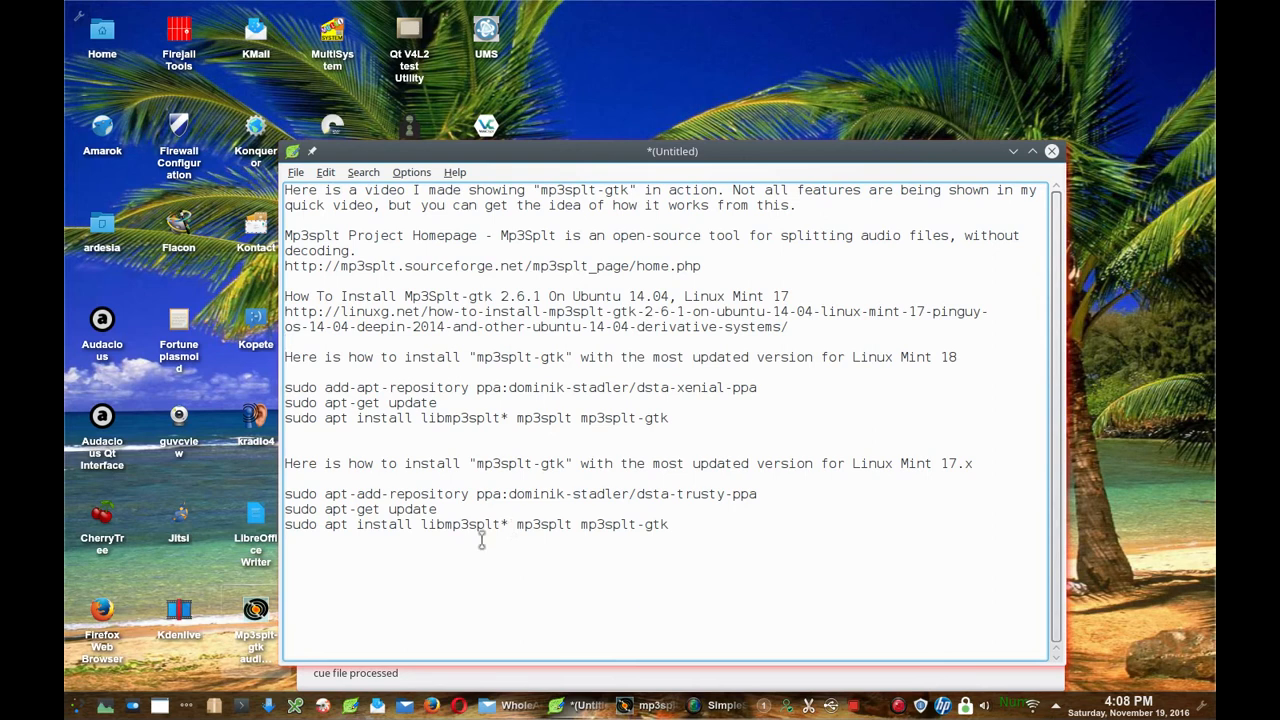
{"action": "left_click", "coordinate": [299, 346]}
{"action": "left_click", "coordinate": [1013, 153]}
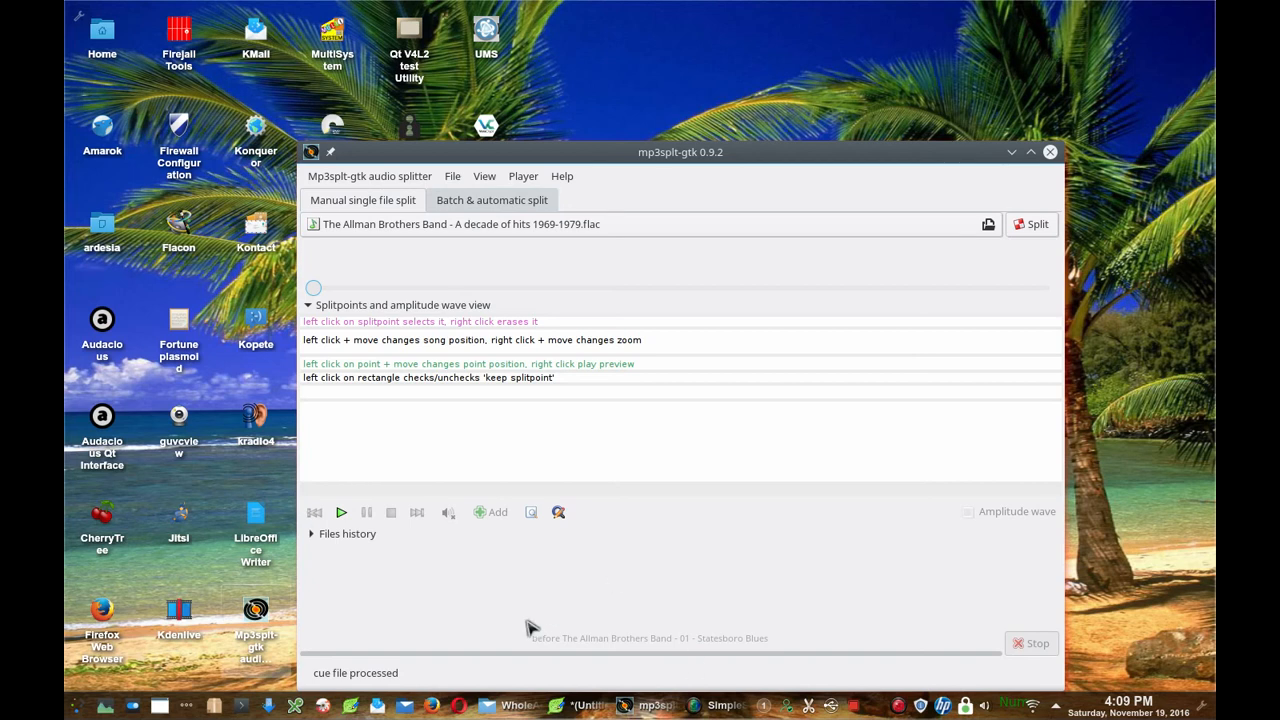
Switch to Dolphin, check the source .cue and .flac files in the WholeAlbumFiles folder, and minimize the window.
{"action": "mouse_move", "coordinate": [518, 708]}
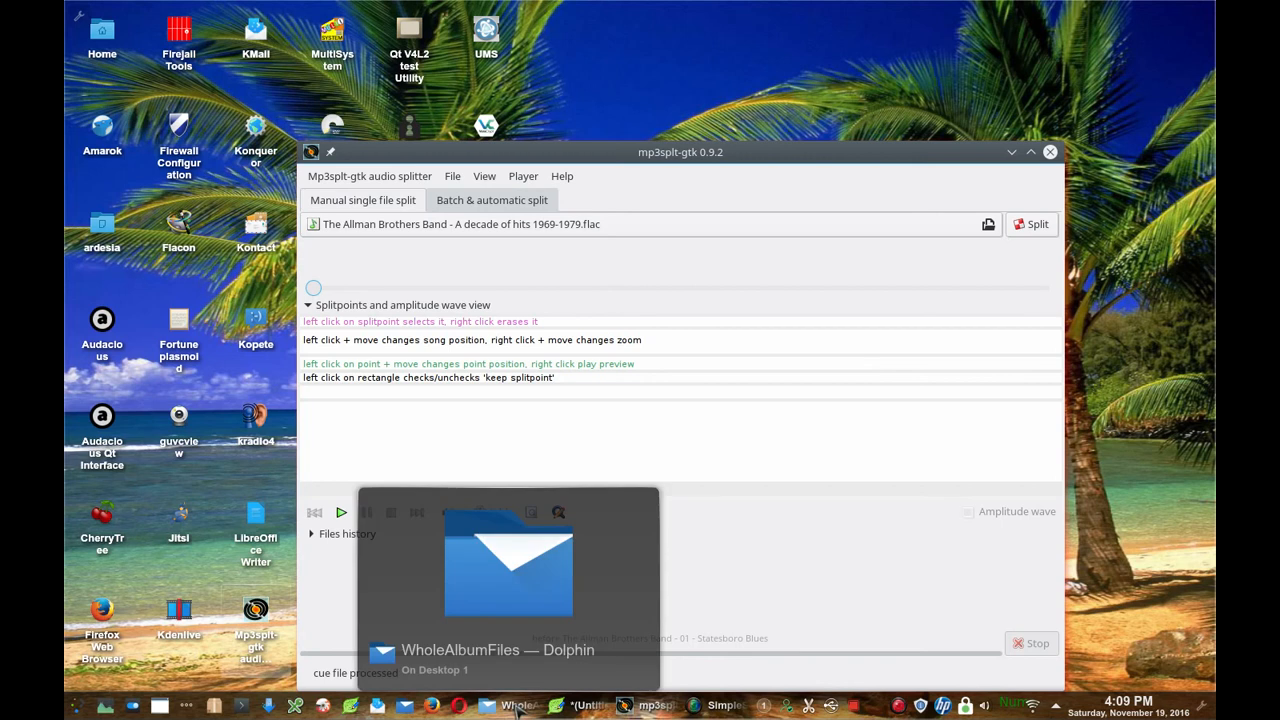
{"action": "left_click", "coordinate": [518, 708]}
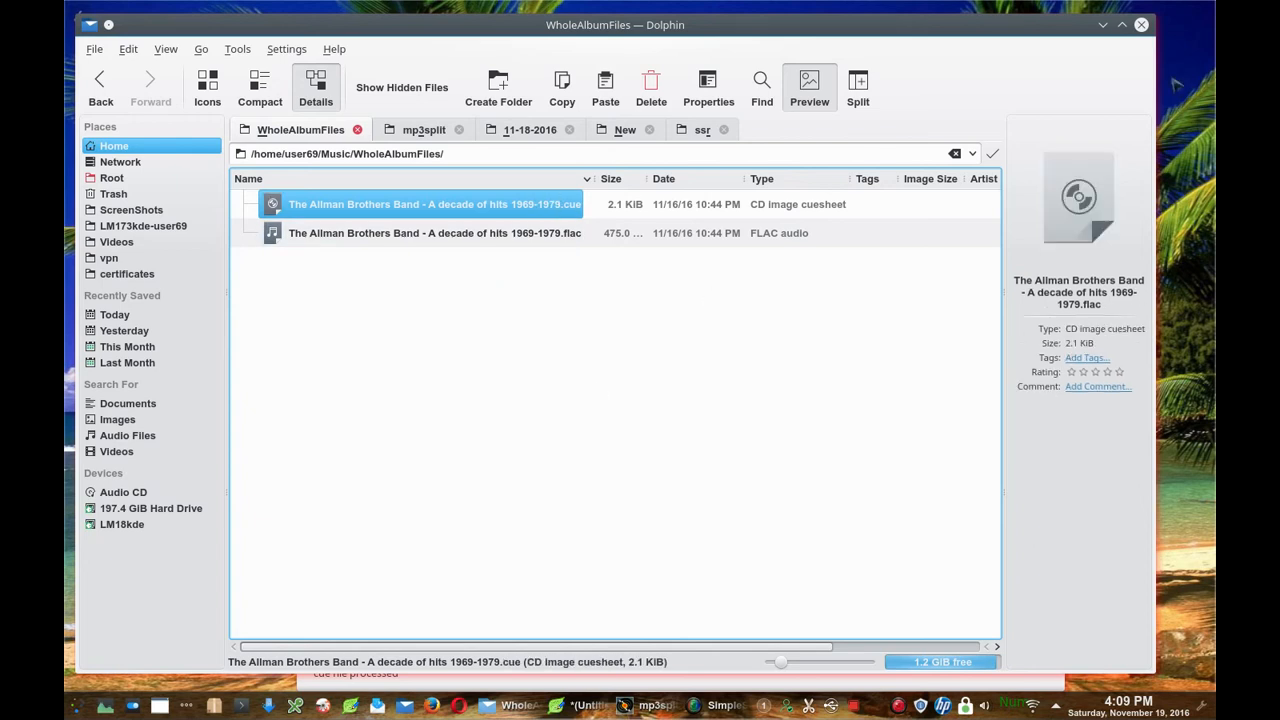
{"action": "left_click", "coordinate": [1103, 25]}
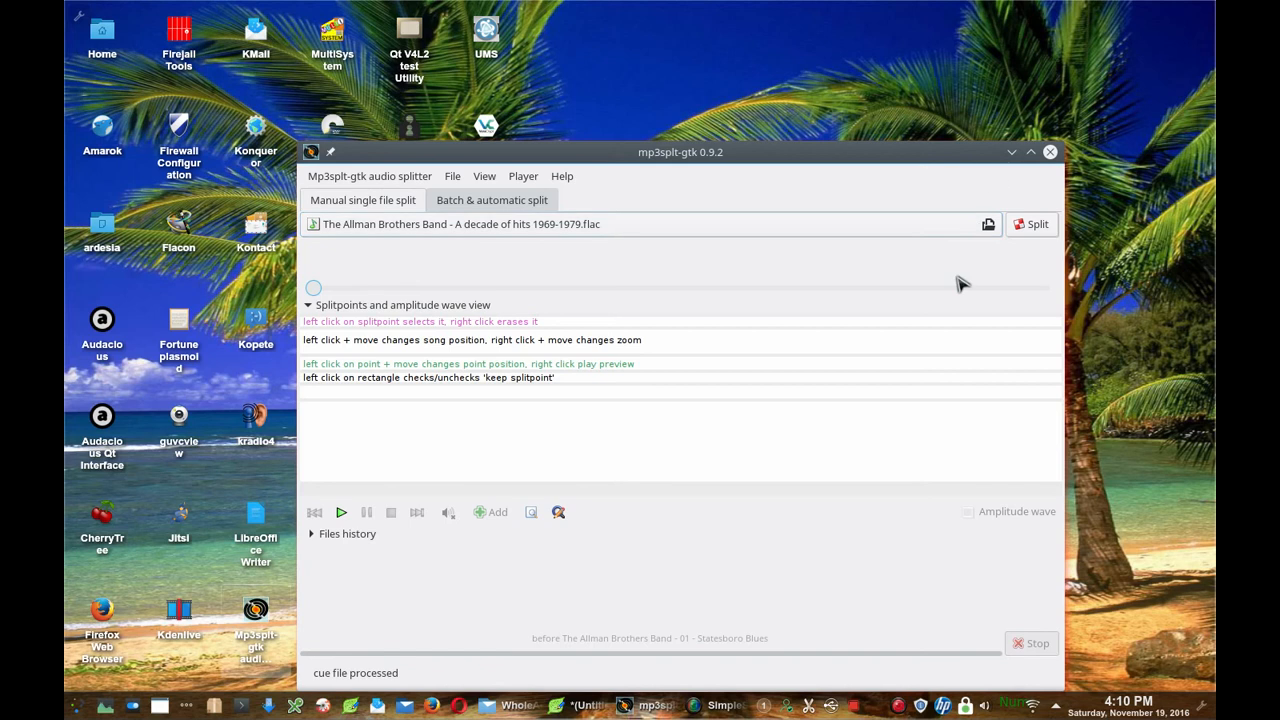
Load "The Allman Brothers Band - A decade of hits 1969-1979.flac" from the WholeAlbumFiles folder and split it into separate tracks.
{"action": "left_click", "coordinate": [988, 226]}
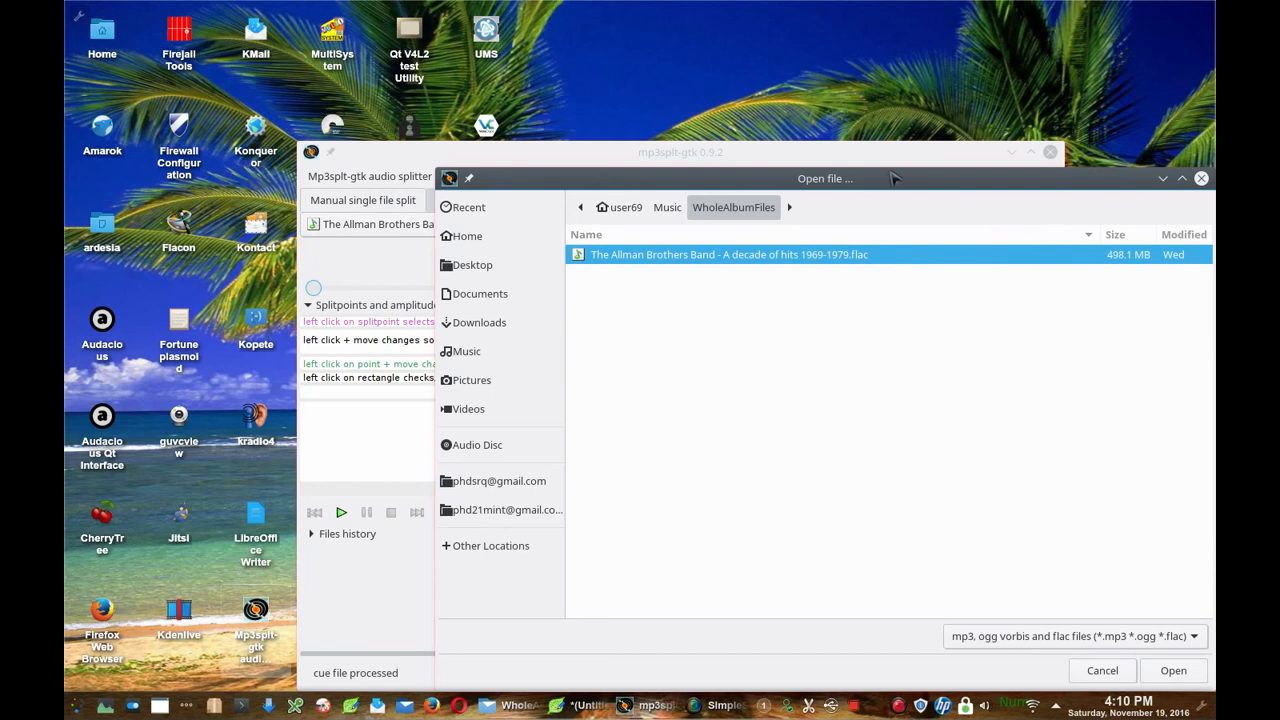
{"action": "left_click_drag", "start_coordinate": [892, 178], "coordinate": [860, 132]}
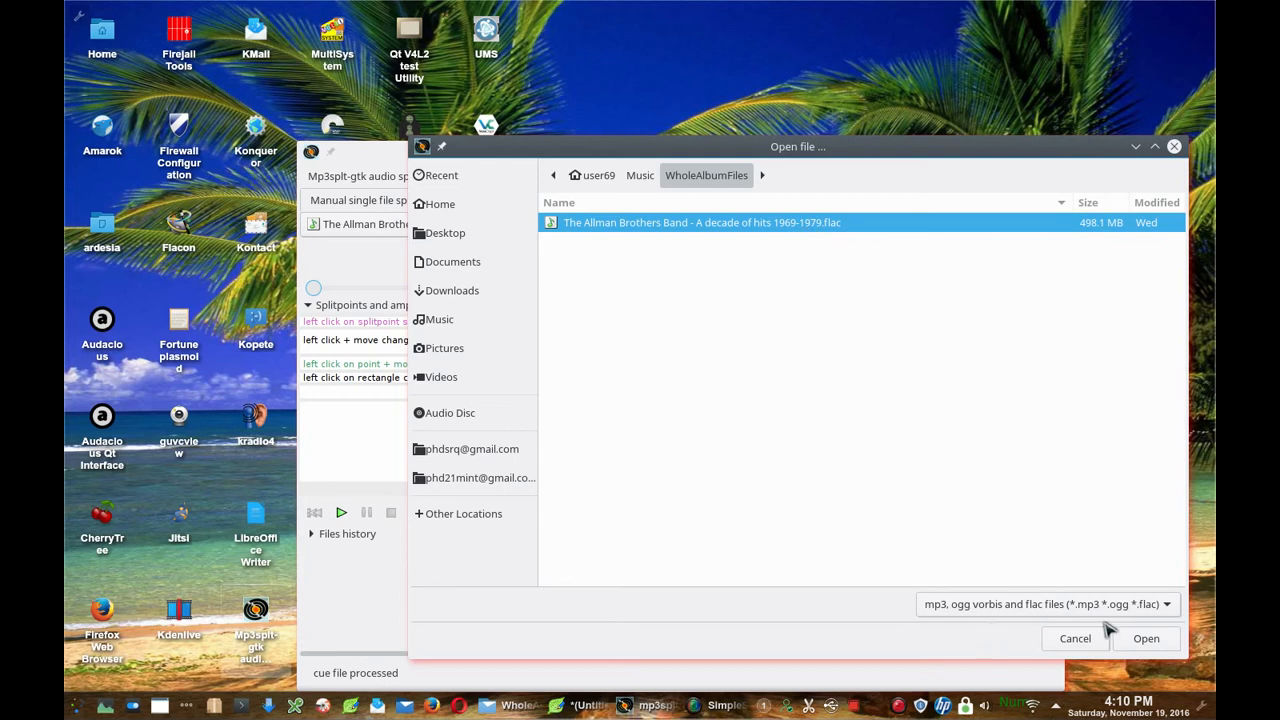
{"action": "left_click", "coordinate": [1167, 610]}
{"action": "scroll", "coordinate": [1062, 640], "scroll_direction": "down", "scroll_amount": 1}
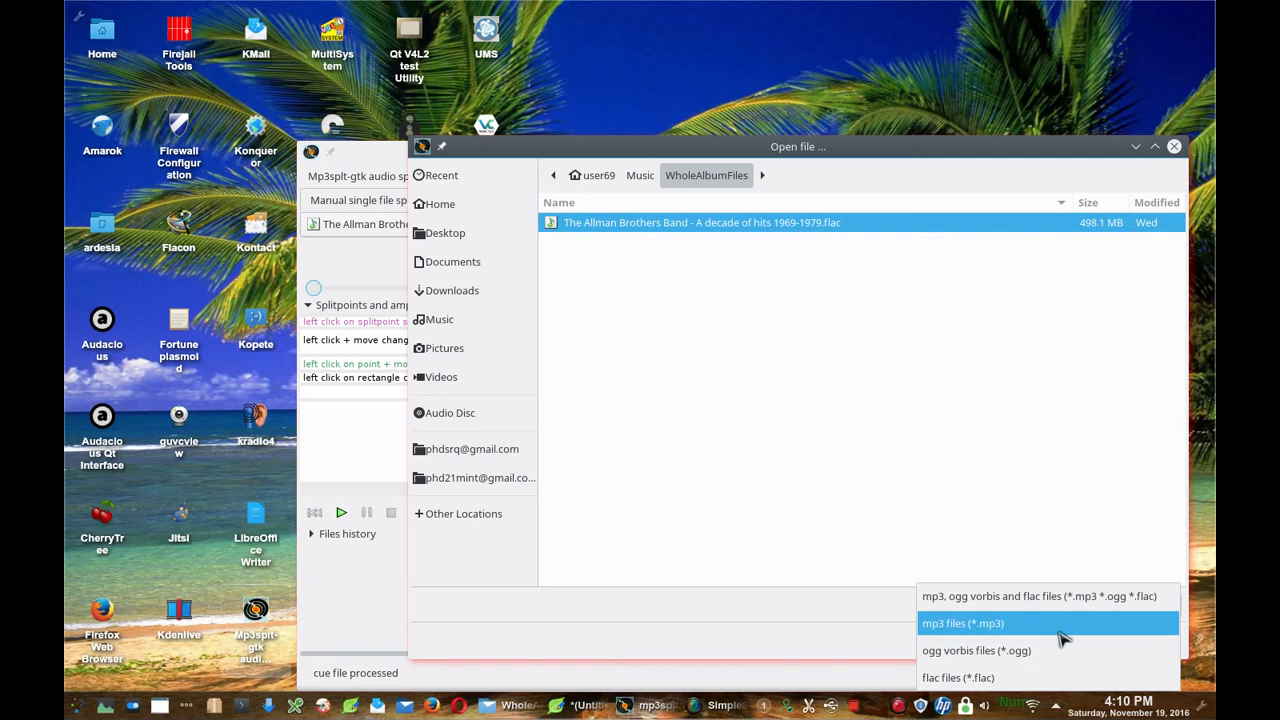
{"action": "left_click", "coordinate": [817, 152]}
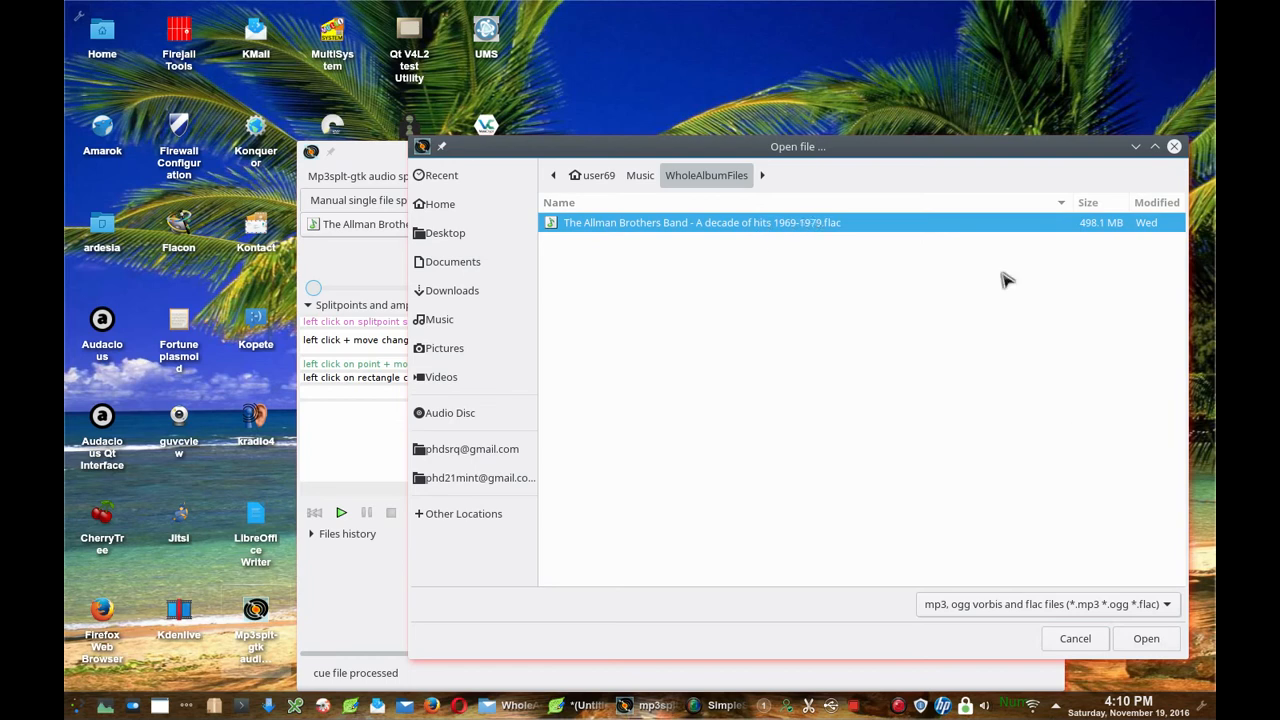
{"action": "left_click", "coordinate": [1146, 640]}
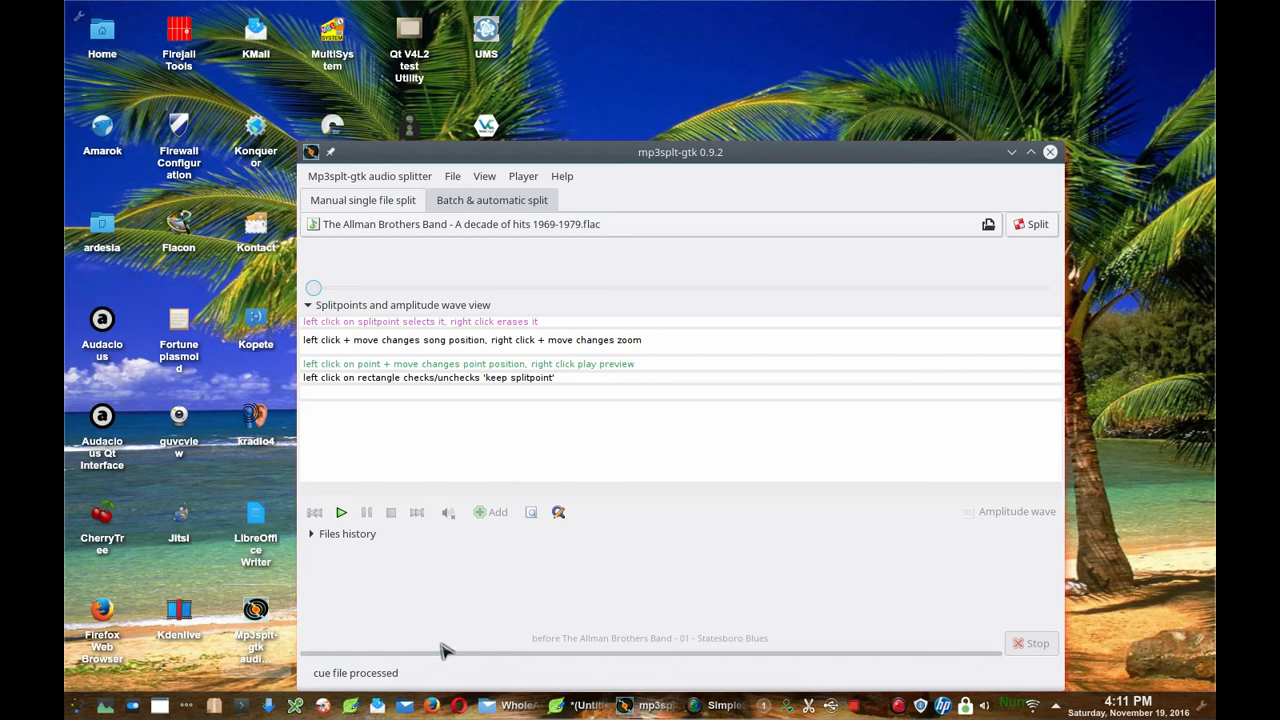
{"action": "left_click", "coordinate": [1026, 232]}
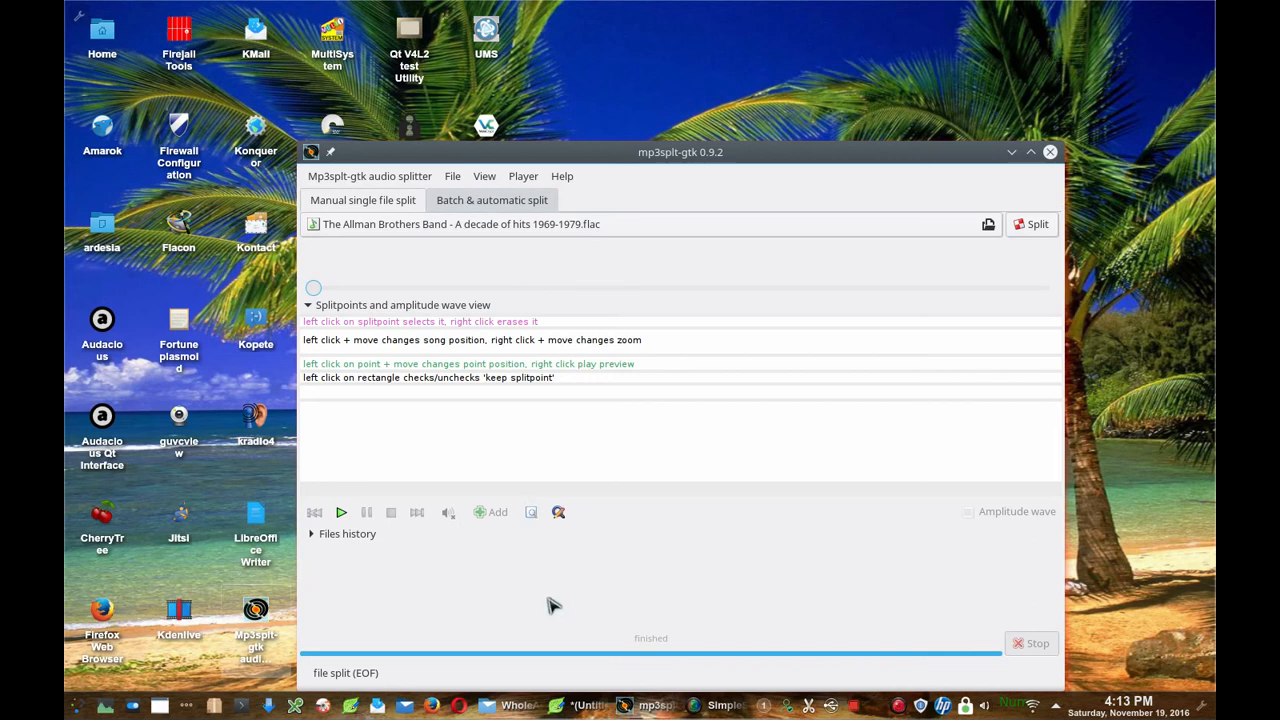
Switch to Dolphin and inspect the split FLAC tracks in the mp3split folder, widening the Name column to read the full file names.
{"action": "mouse_move", "coordinate": [500, 706]}
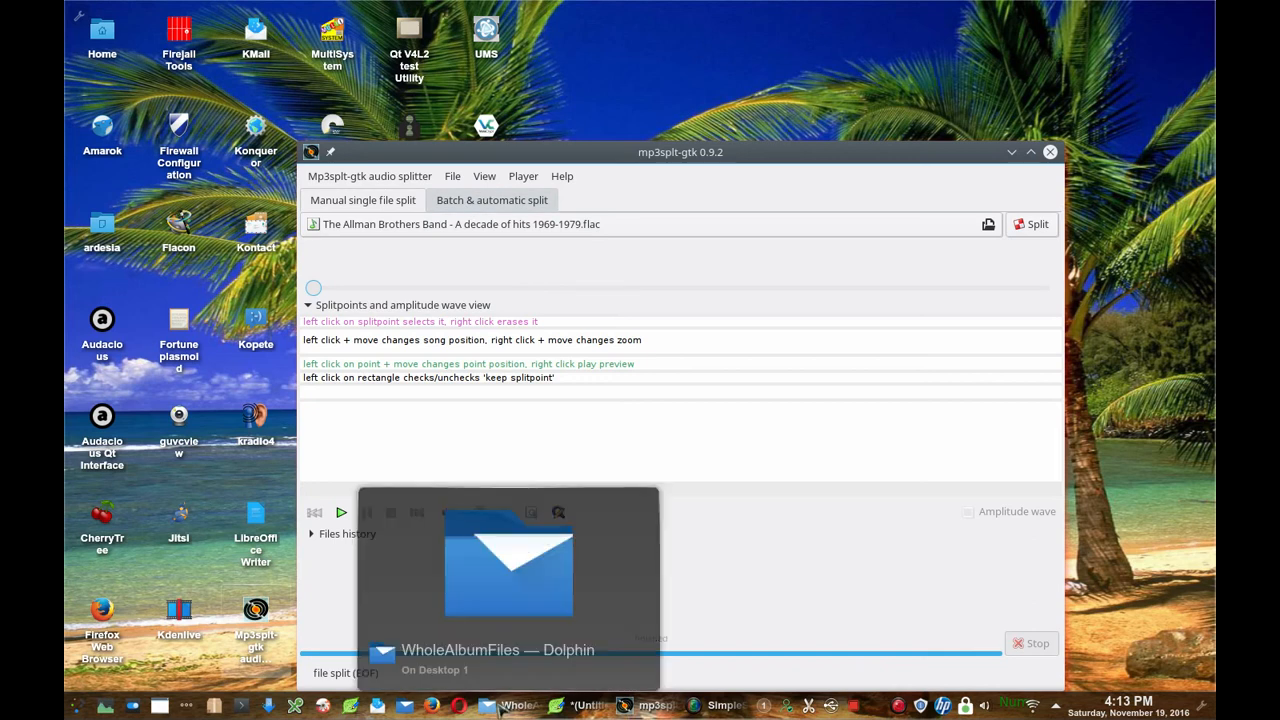
{"action": "left_click", "coordinate": [486, 177]}
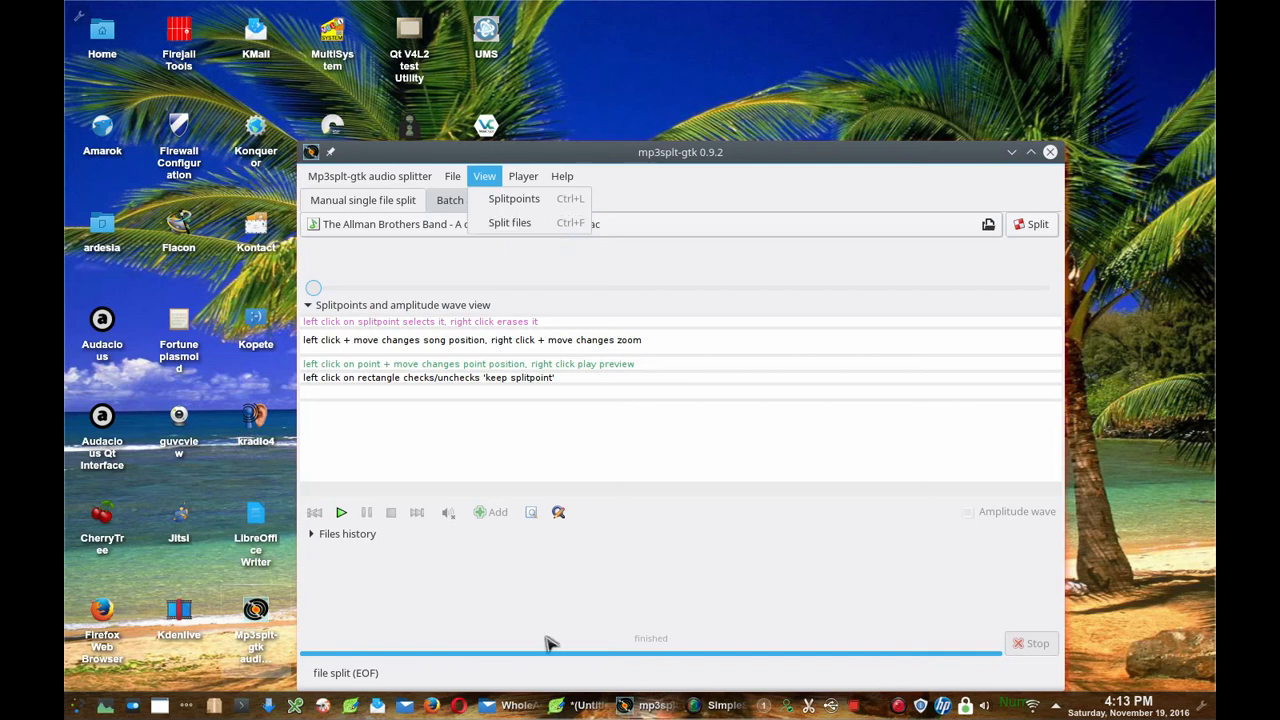
{"action": "left_click", "coordinate": [512, 706]}
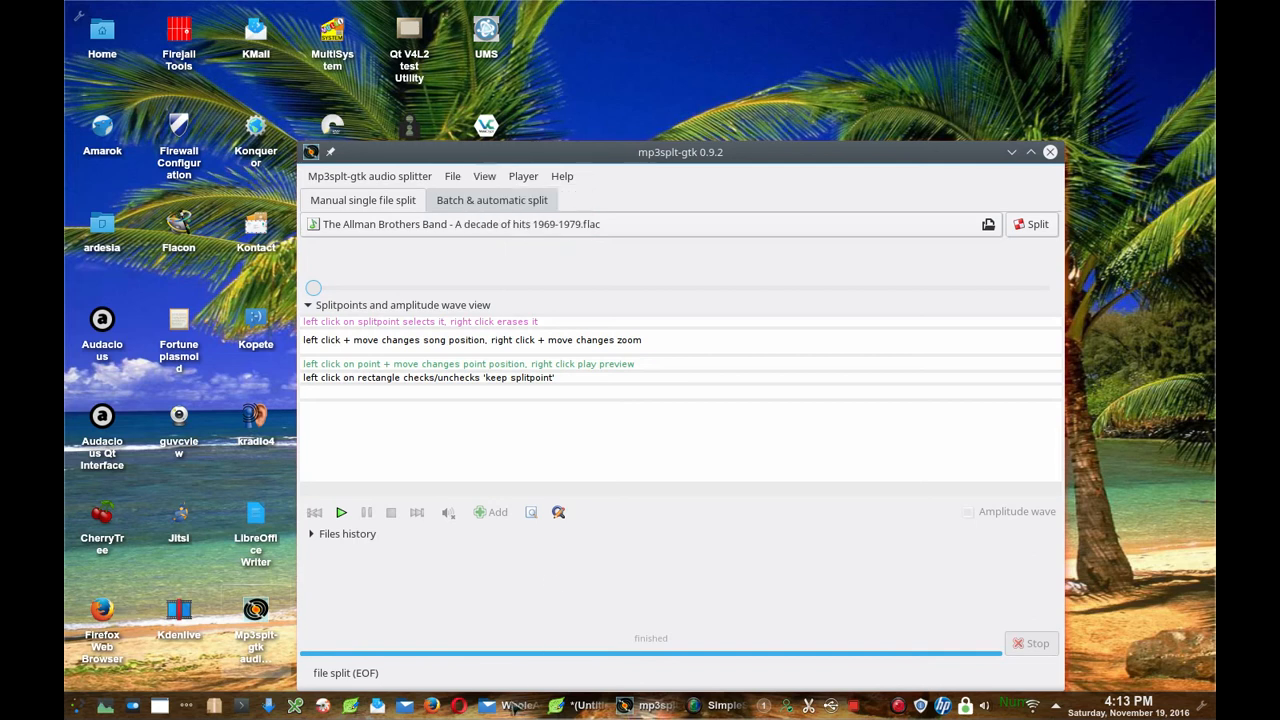
{"action": "left_click", "coordinate": [510, 700]}
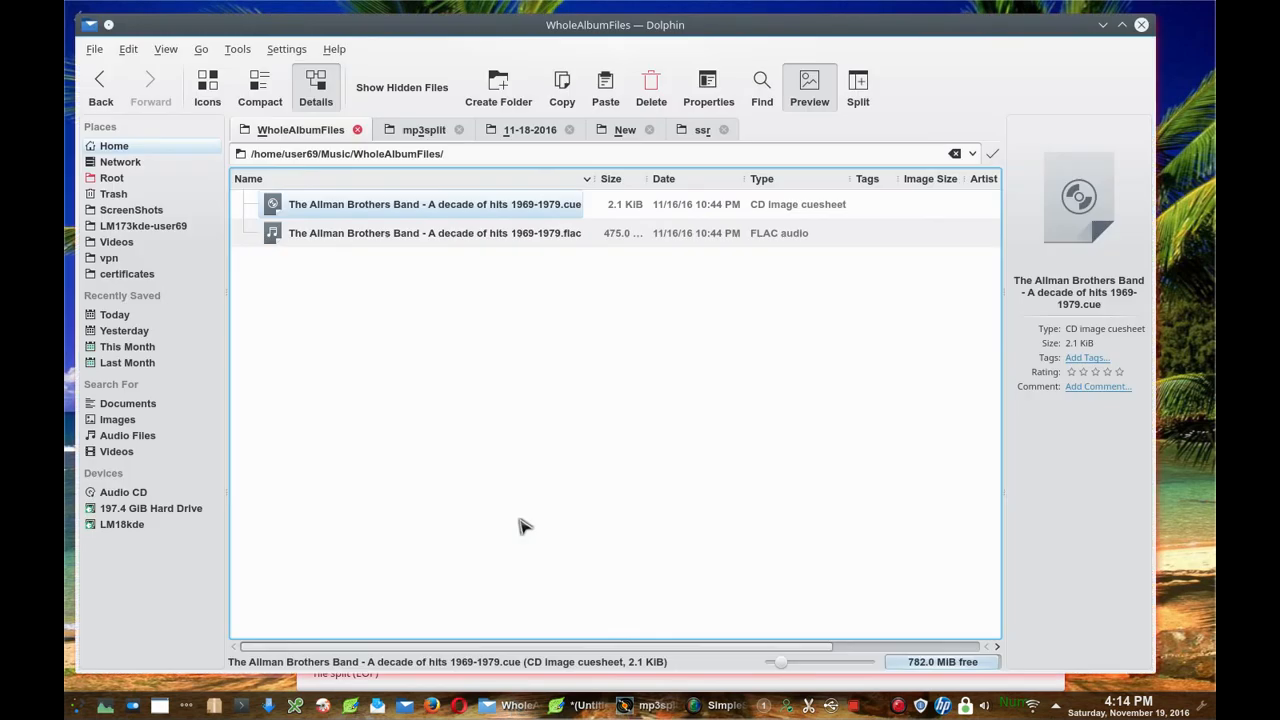
{"action": "left_click", "coordinate": [413, 131]}
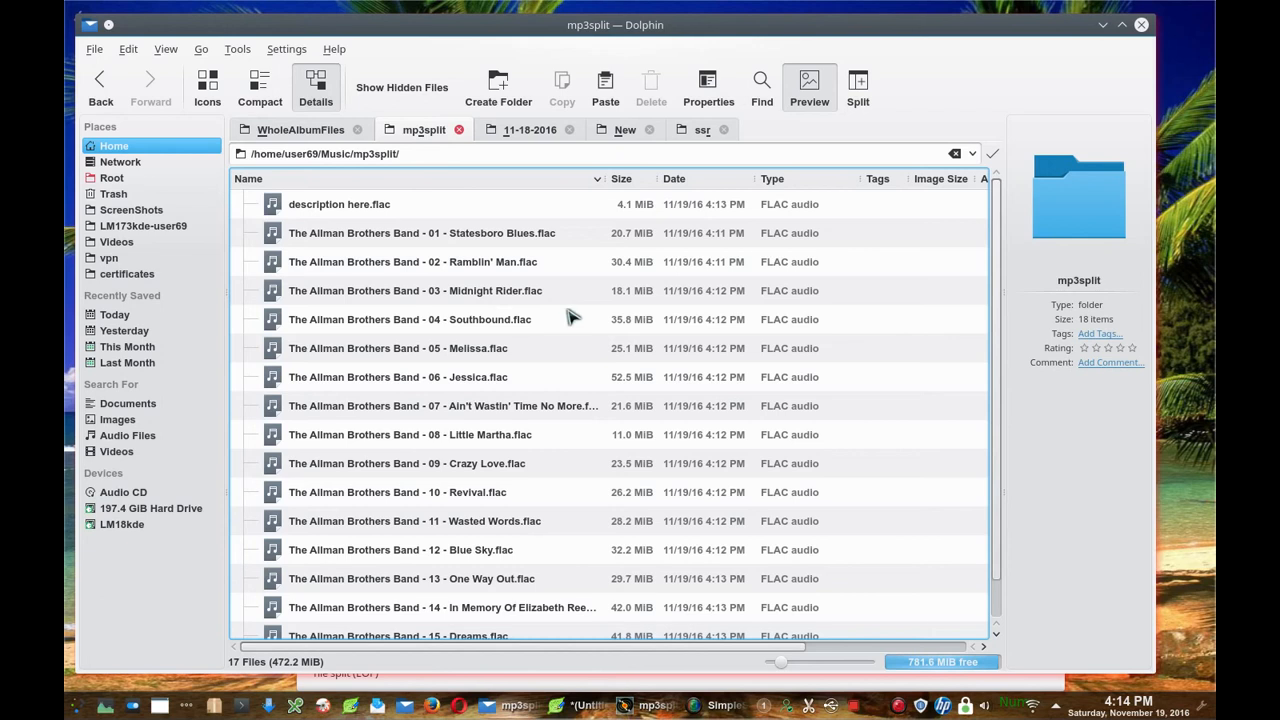
{"action": "scroll", "coordinate": [563, 318], "scroll_direction": "down", "scroll_amount": 1}
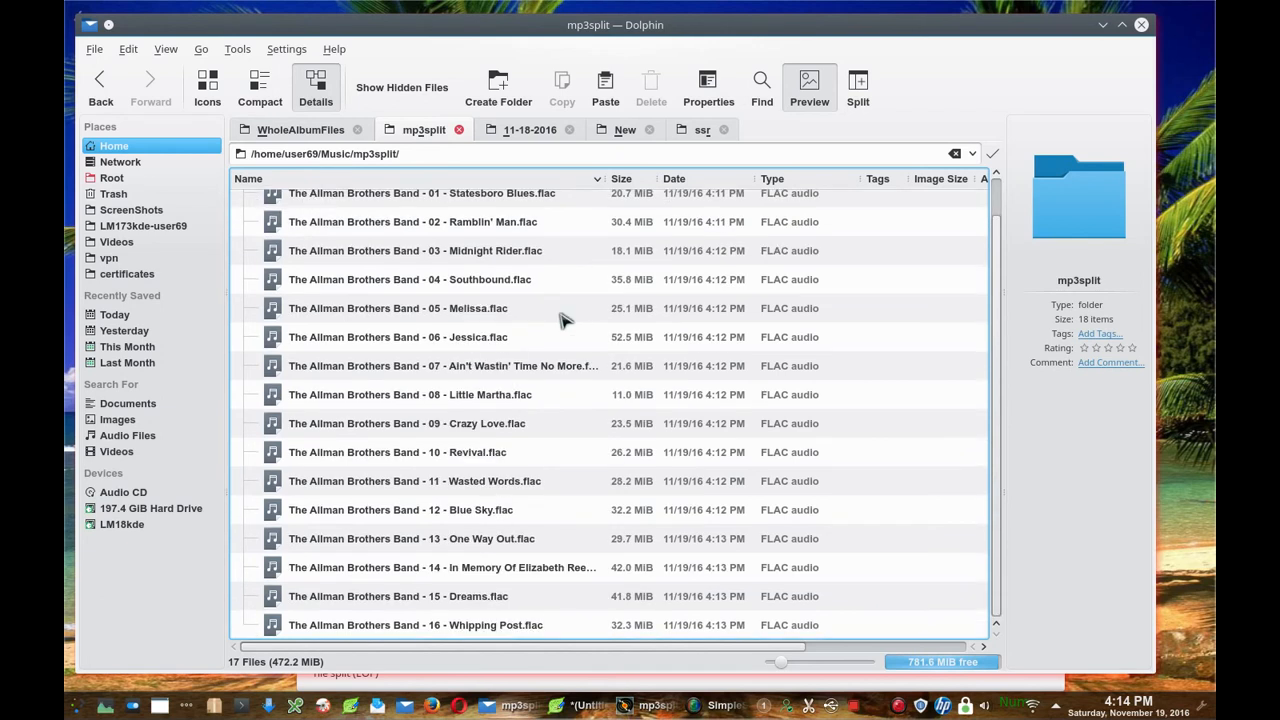
{"action": "scroll", "coordinate": [563, 318], "scroll_direction": "up", "scroll_amount": 1}
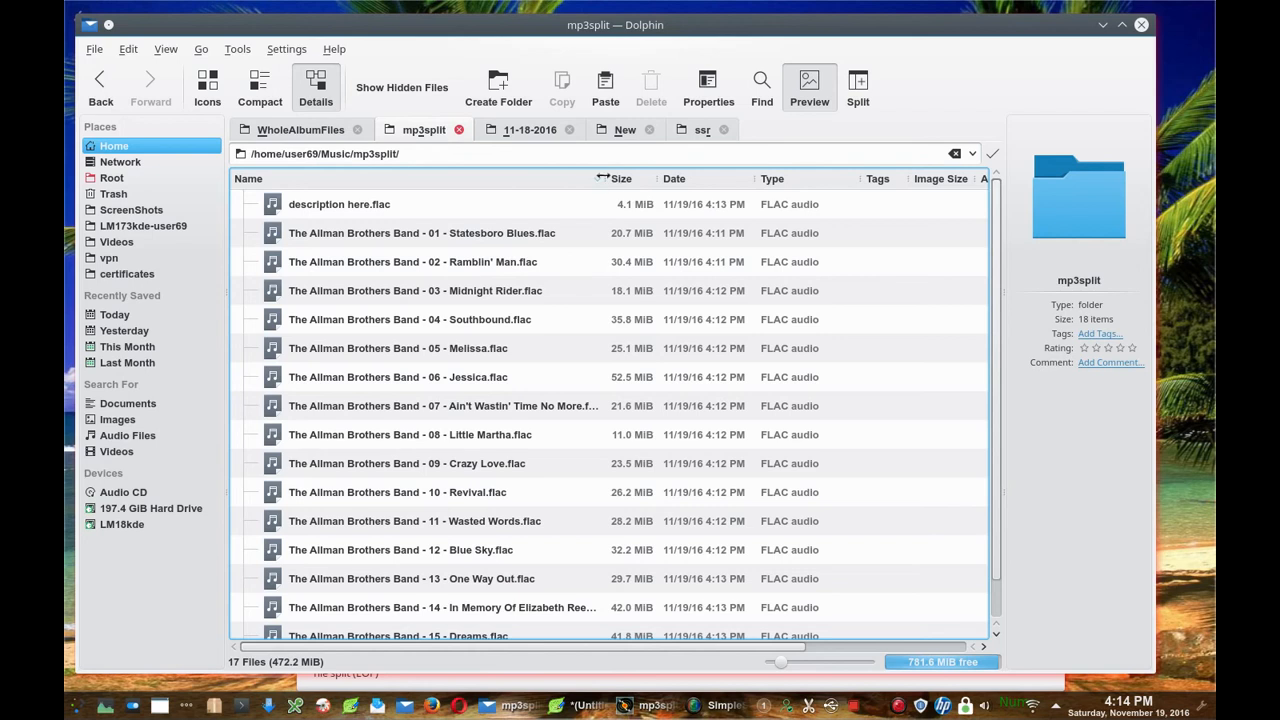
{"action": "left_click_drag", "start_coordinate": [607, 181], "coordinate": [655, 190]}
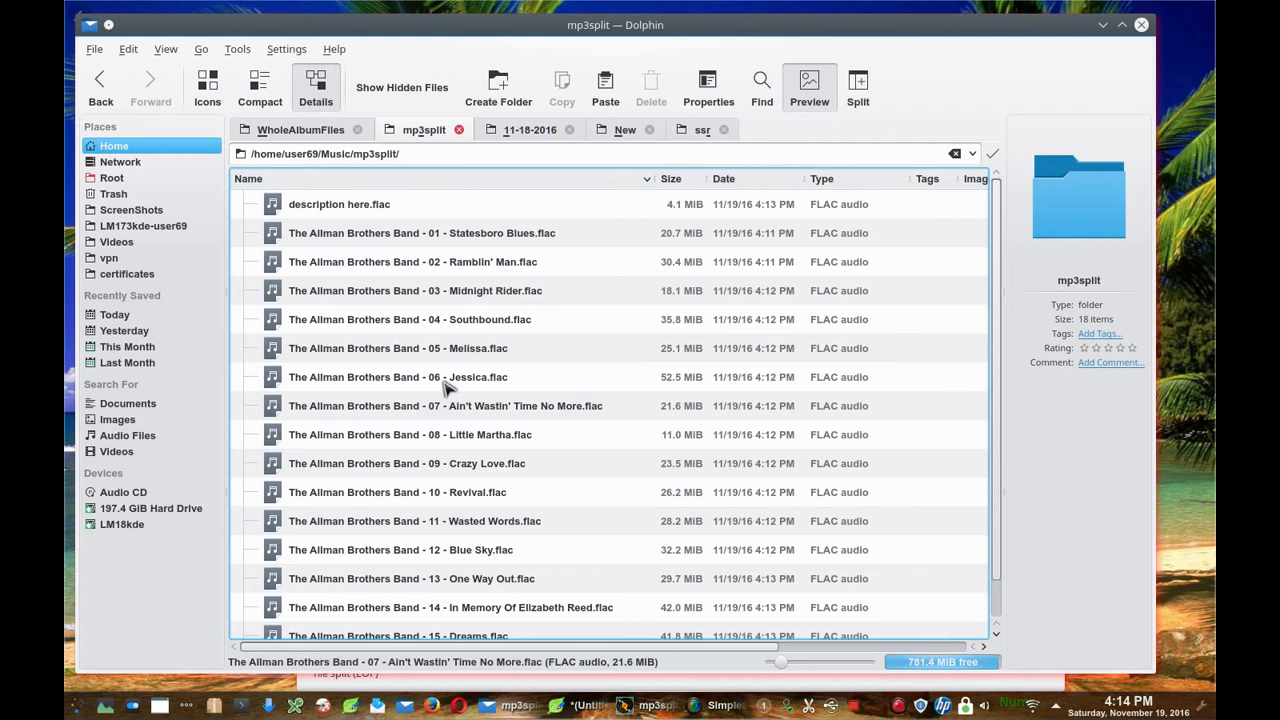
{"action": "left_click", "coordinate": [537, 224]}
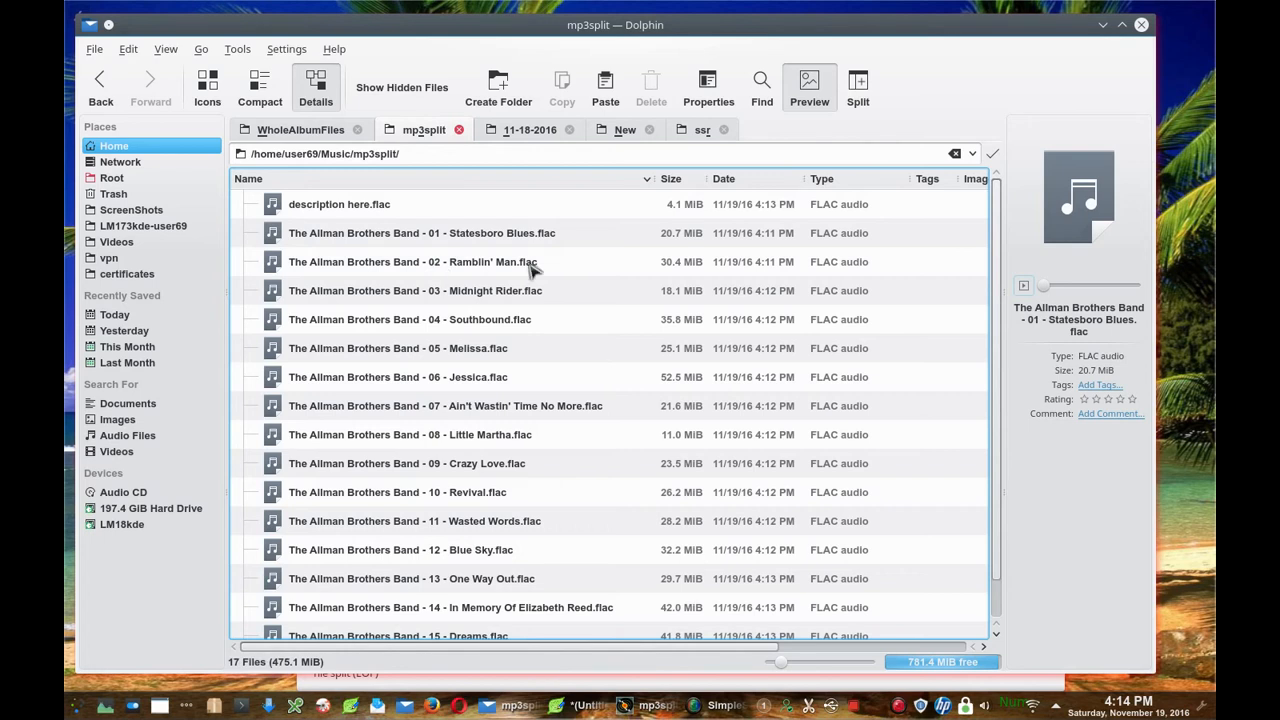
Select all the FLAC files in the mp3split folder and permanently delete them.
{"action": "left_click", "coordinate": [275, 200]}
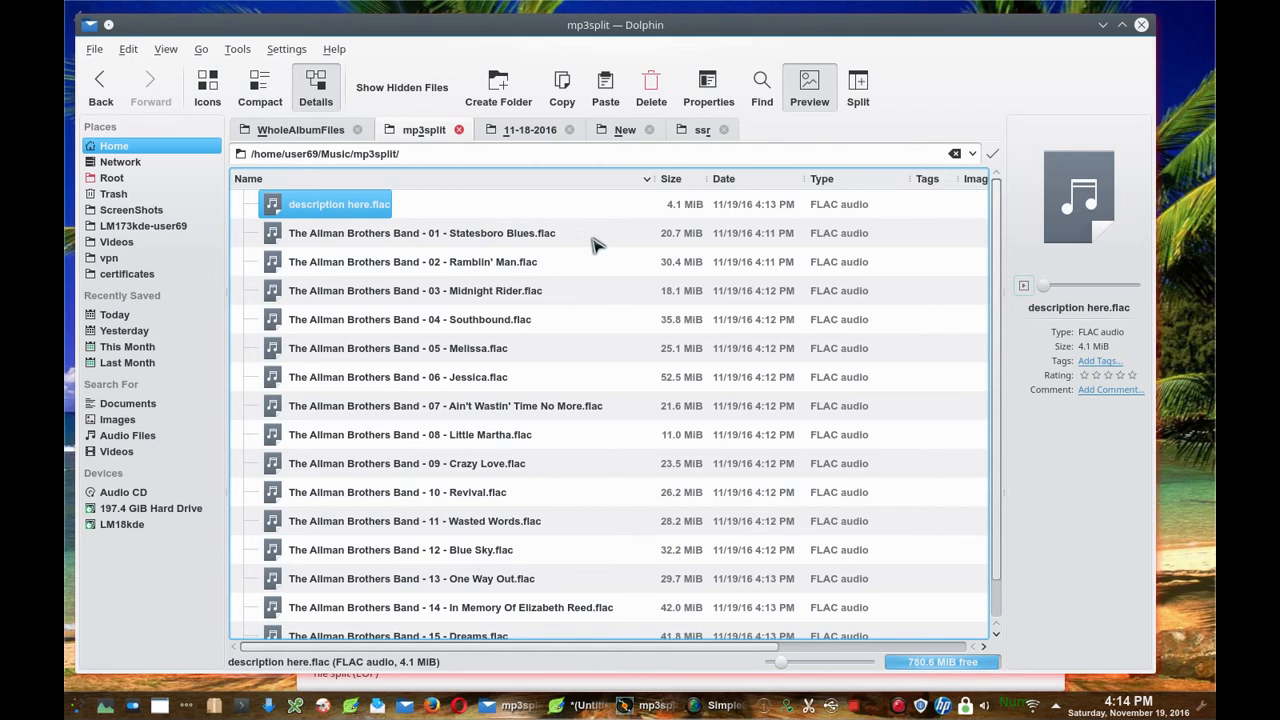
{"action": "key", "text": "ctrl+a"}
{"action": "scroll", "coordinate": [593, 246], "scroll_direction": "down", "scroll_amount": 1}
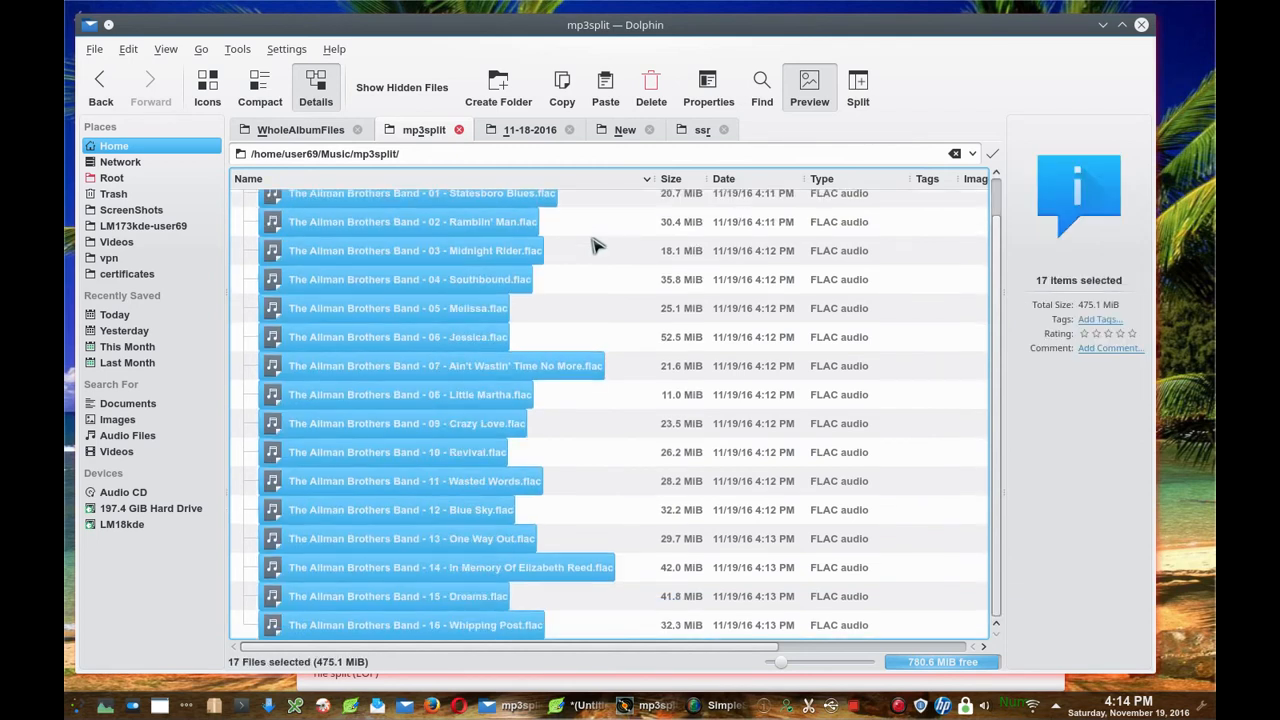
{"action": "key", "text": "shift+Delete"}
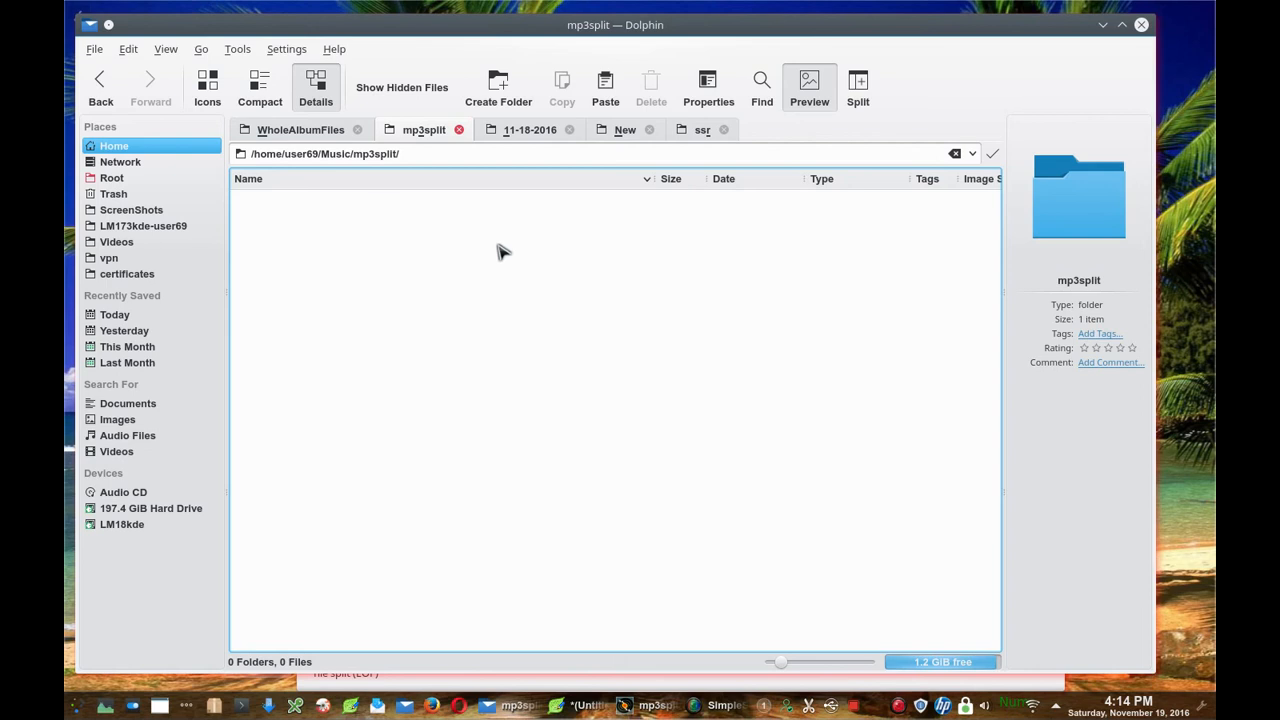
Remove the album's .cue cuesheet from the WholeAlbumFiles folder, minimize Dolphin and close mp3splt-gtk.
{"action": "left_click", "coordinate": [302, 131]}
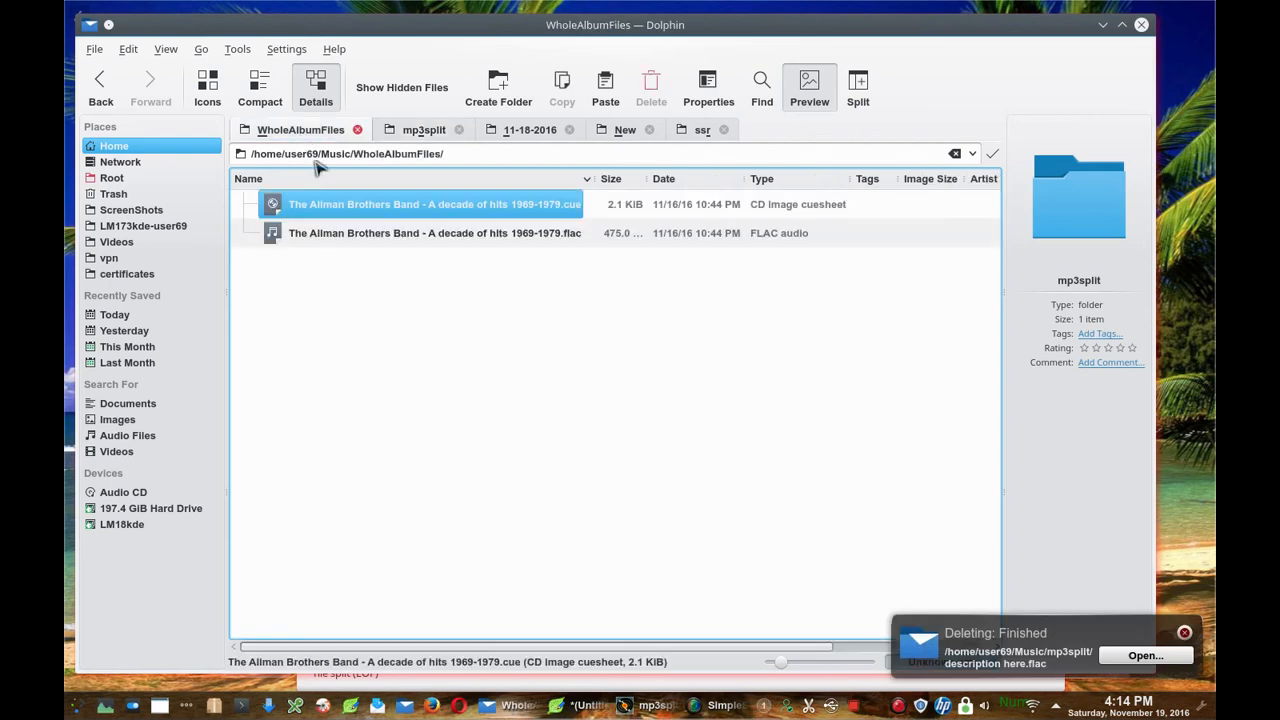
{"action": "right_click", "coordinate": [326, 205]}
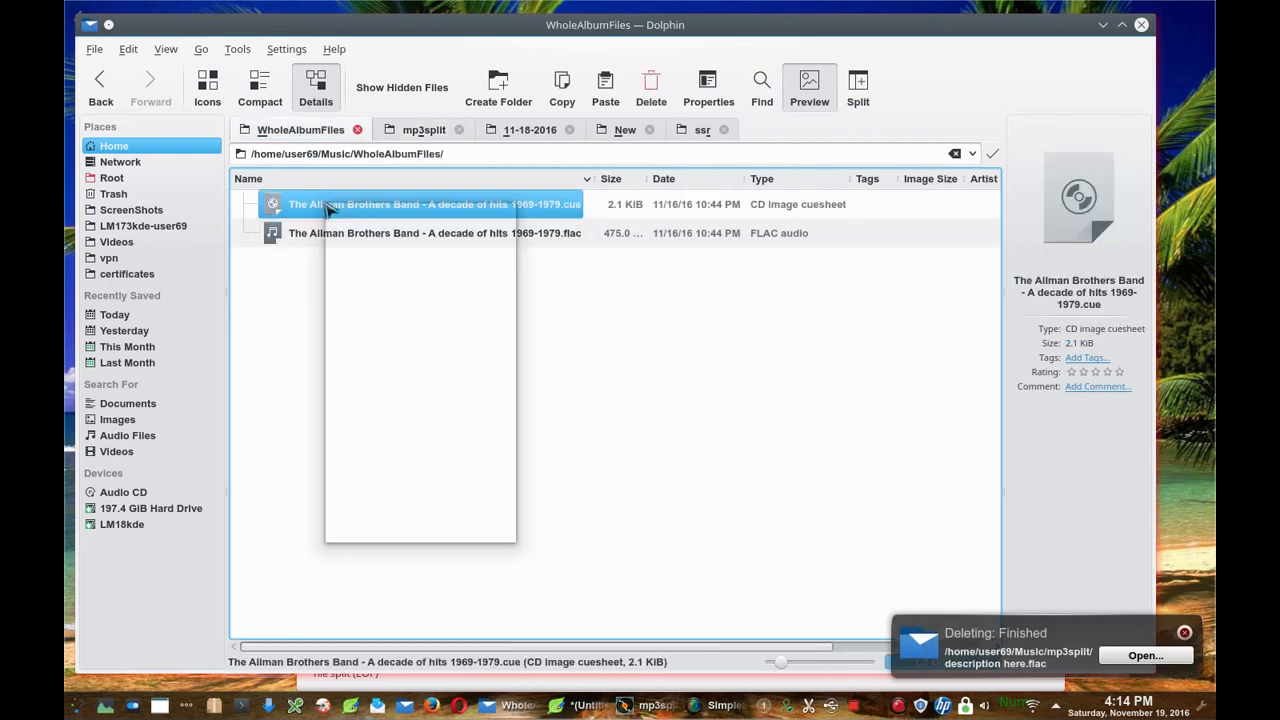
{"action": "left_click", "coordinate": [381, 336]}
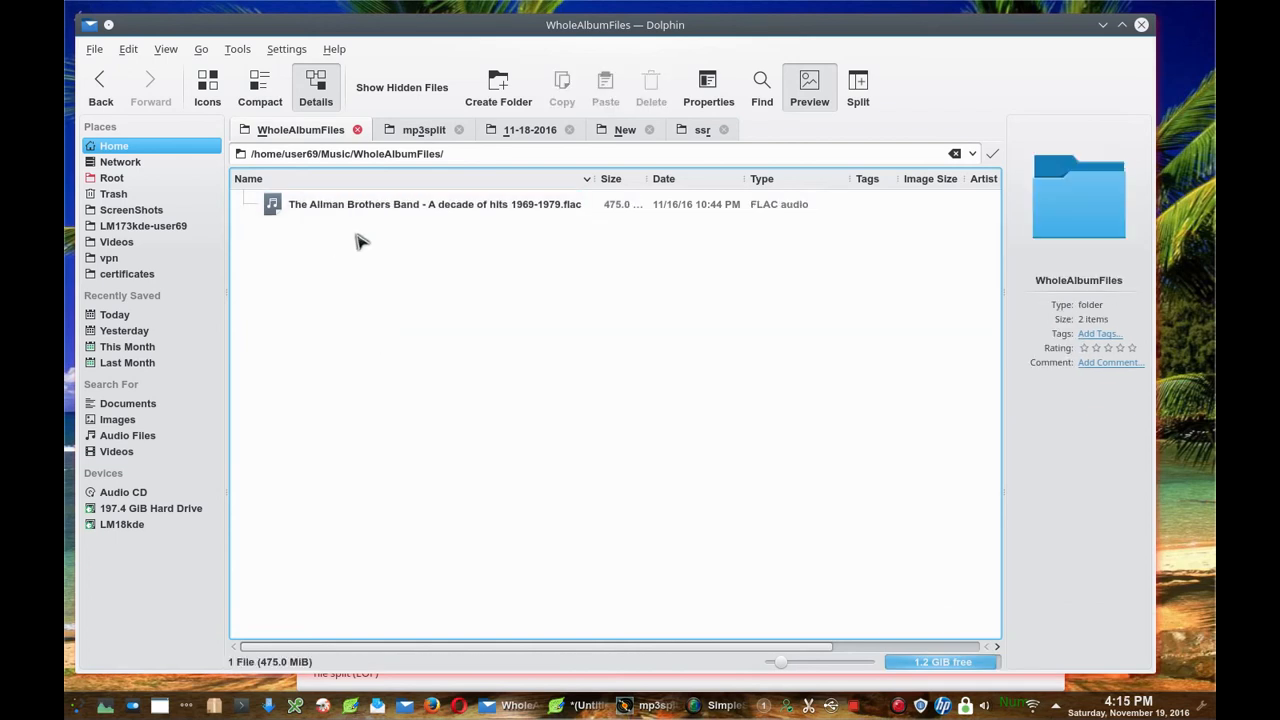
{"action": "left_click", "coordinate": [1102, 24]}
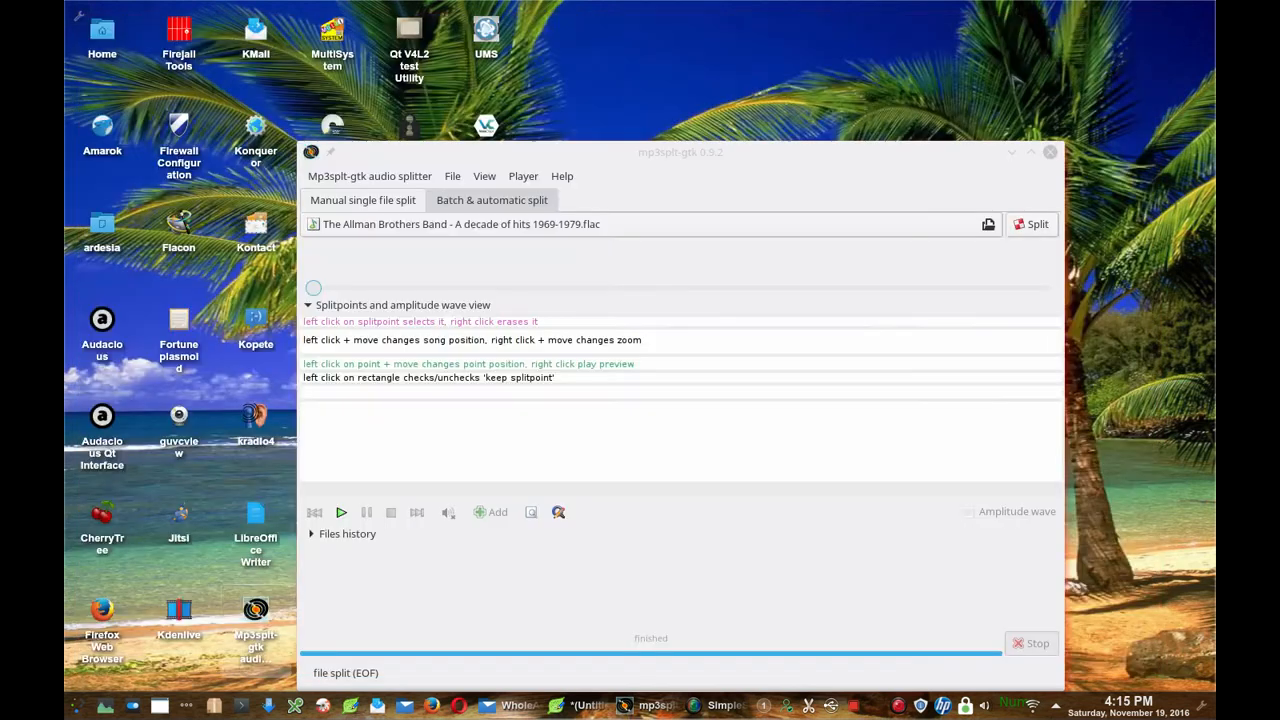
{"action": "left_click", "coordinate": [1051, 152]}
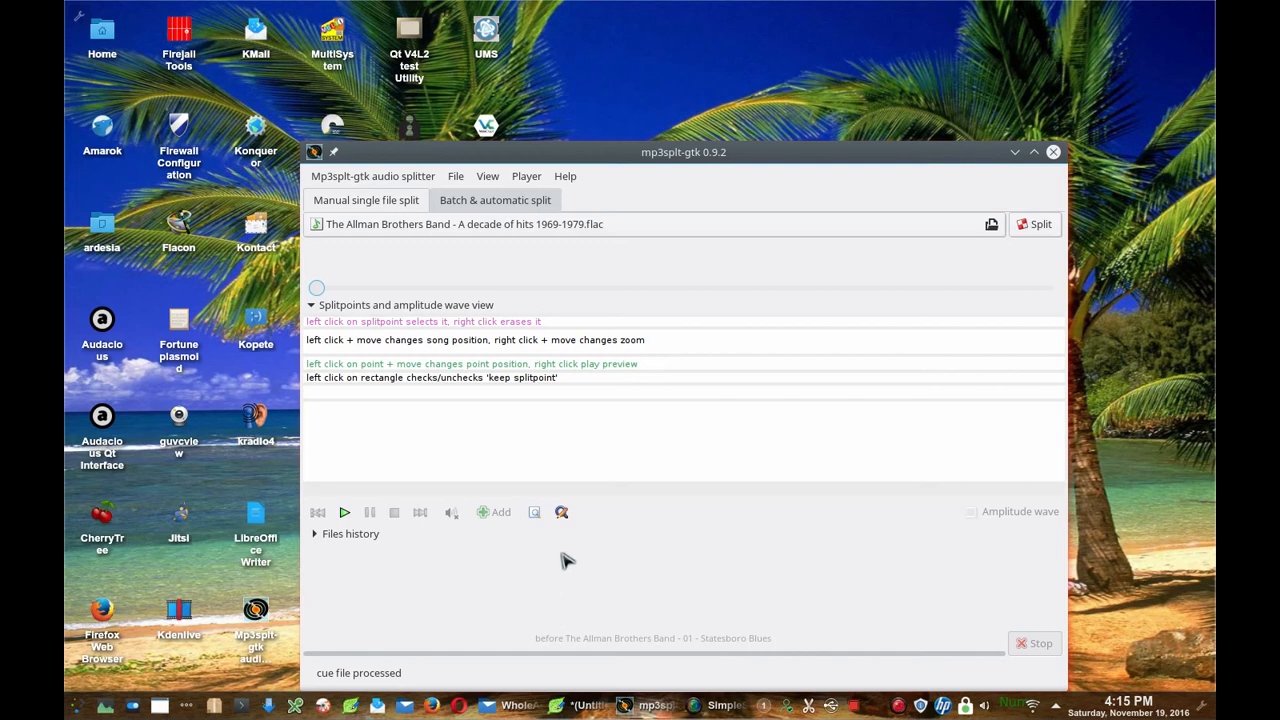
Examine the file commands for opening, batch adding and splitting audio, and for importing and exporting splitpoints.
{"action": "left_click", "coordinate": [458, 180]}
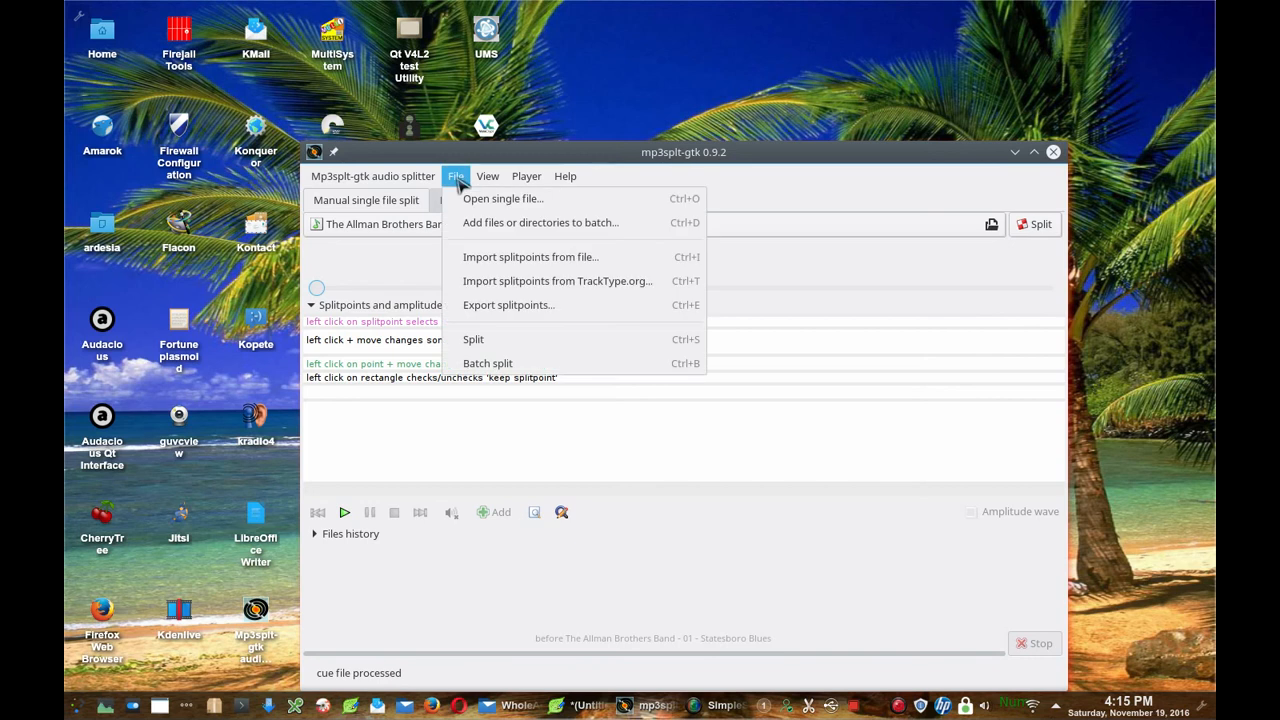
{"action": "left_click", "coordinate": [458, 178]}
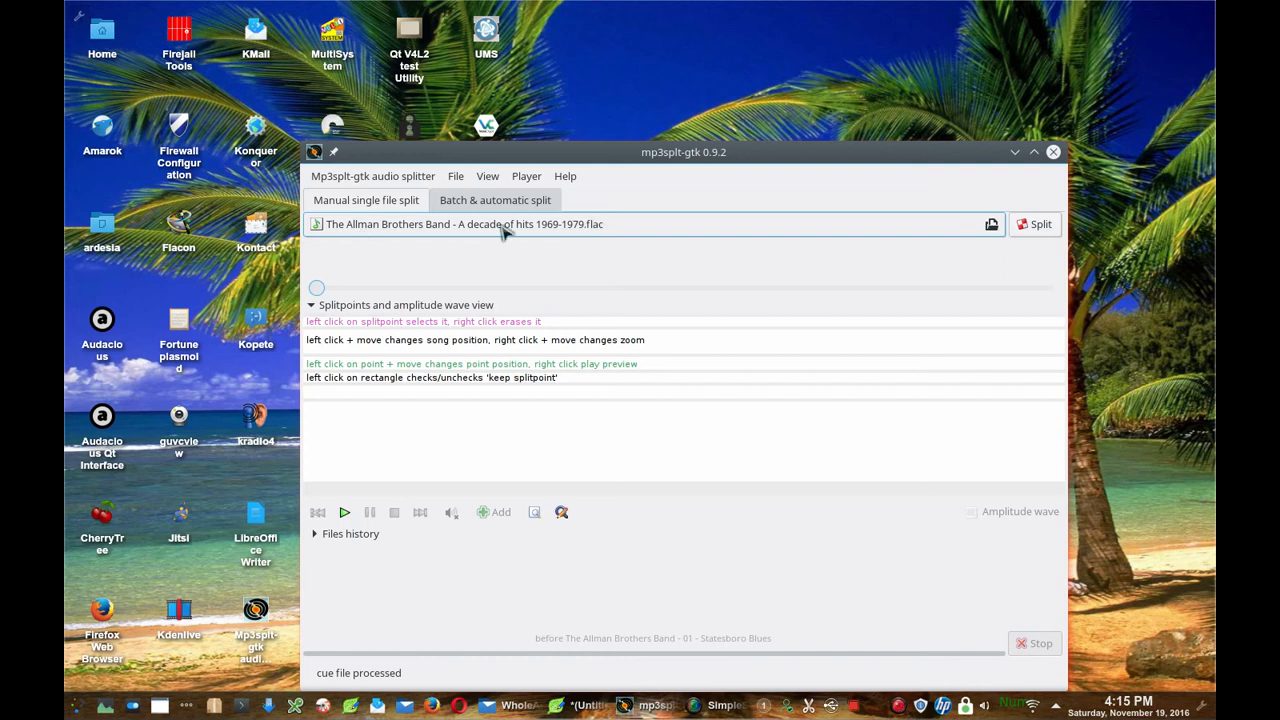
{"action": "left_click", "coordinate": [455, 178]}
{"action": "key", "text": "Escape"}
{"action": "key", "text": "Right"}
{"action": "key", "text": "Right"}
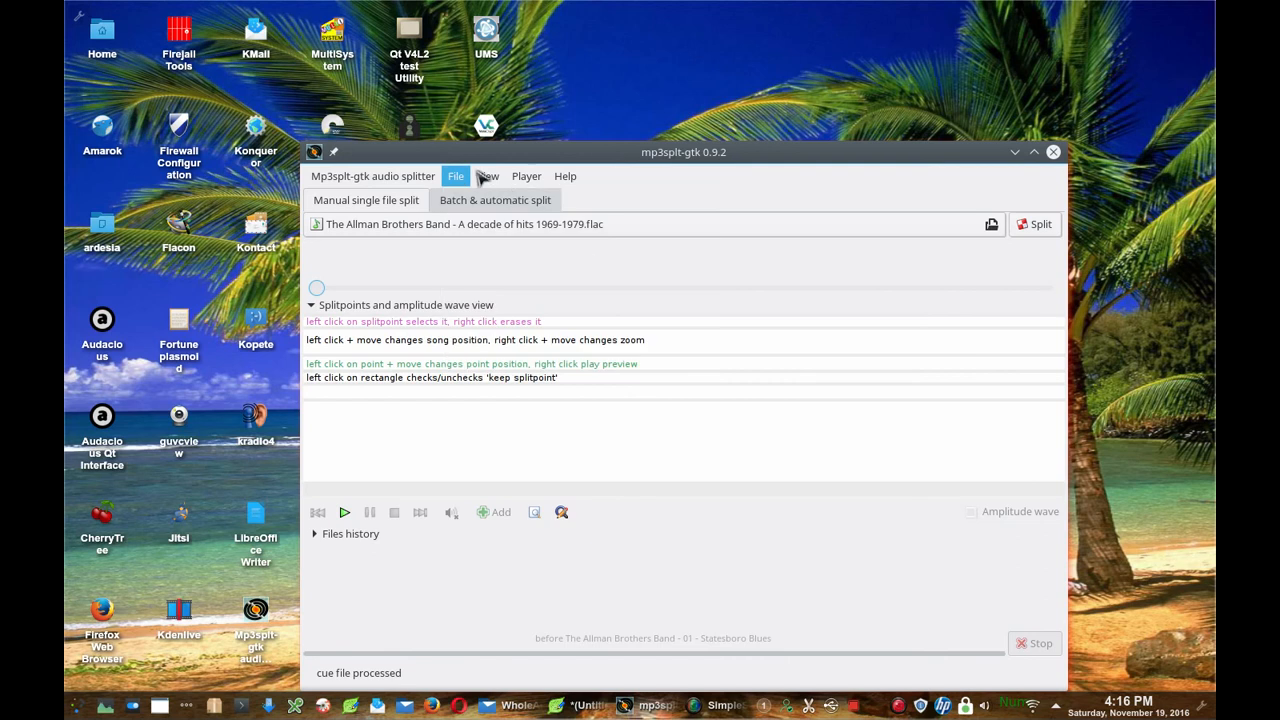
{"action": "left_click", "coordinate": [455, 178]}
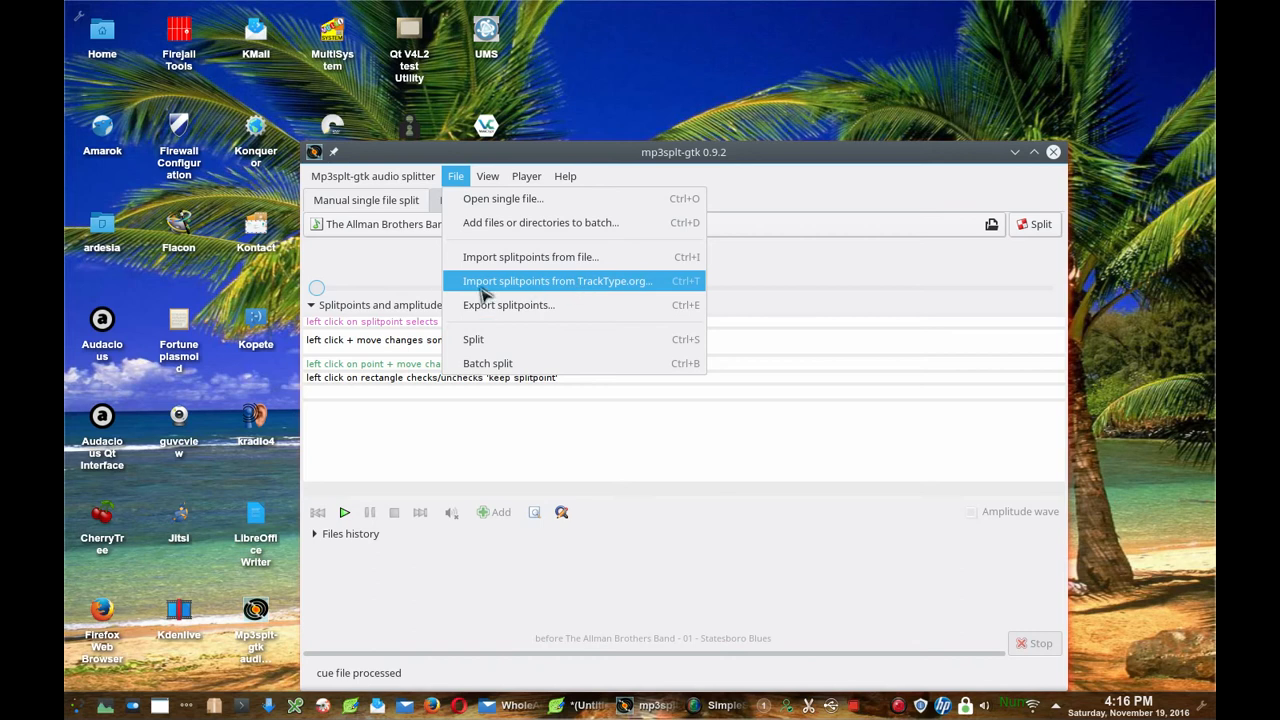
Start importing splitpoints from TrackType.org, enlarge the search dialog and search for "The Allman Brothers Band".
{"action": "left_click", "coordinate": [583, 289]}
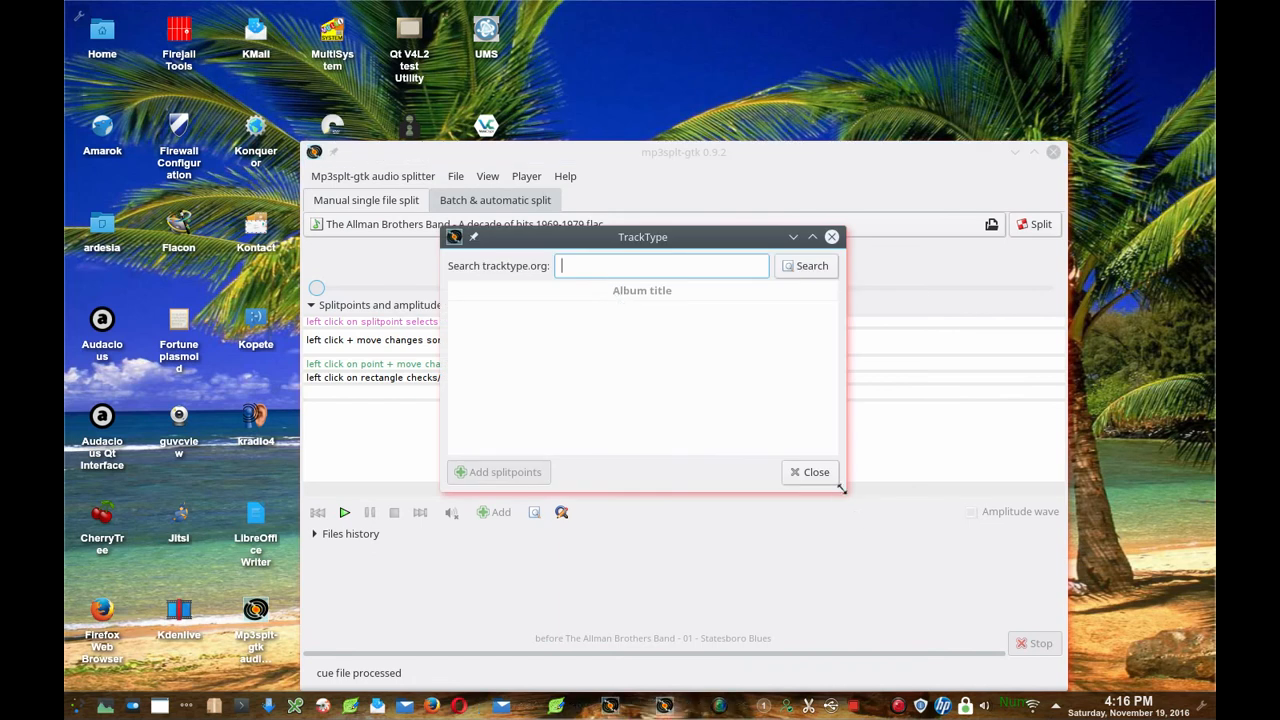
{"action": "left_click_drag", "start_coordinate": [843, 490], "coordinate": [962, 620]}
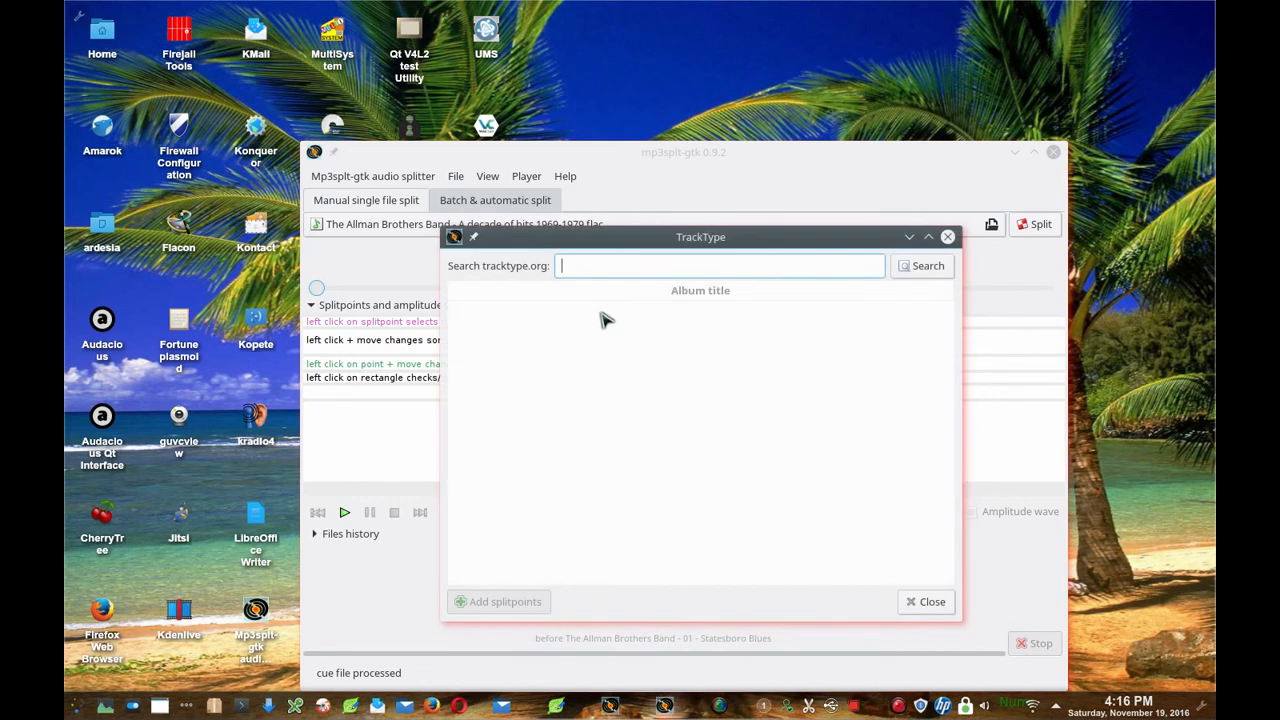
{"action": "left_click_drag", "start_coordinate": [628, 236], "coordinate": [626, 246]}
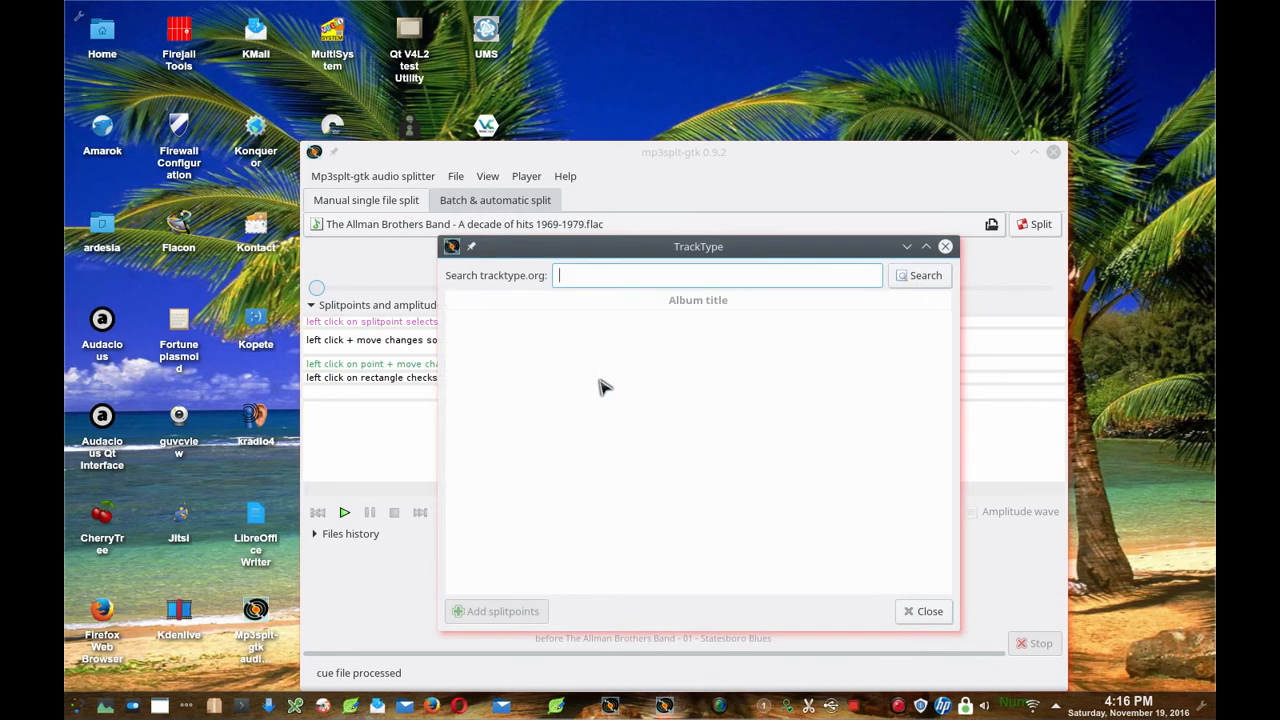
{"action": "type", "text": "The Allman Brothers Band"}
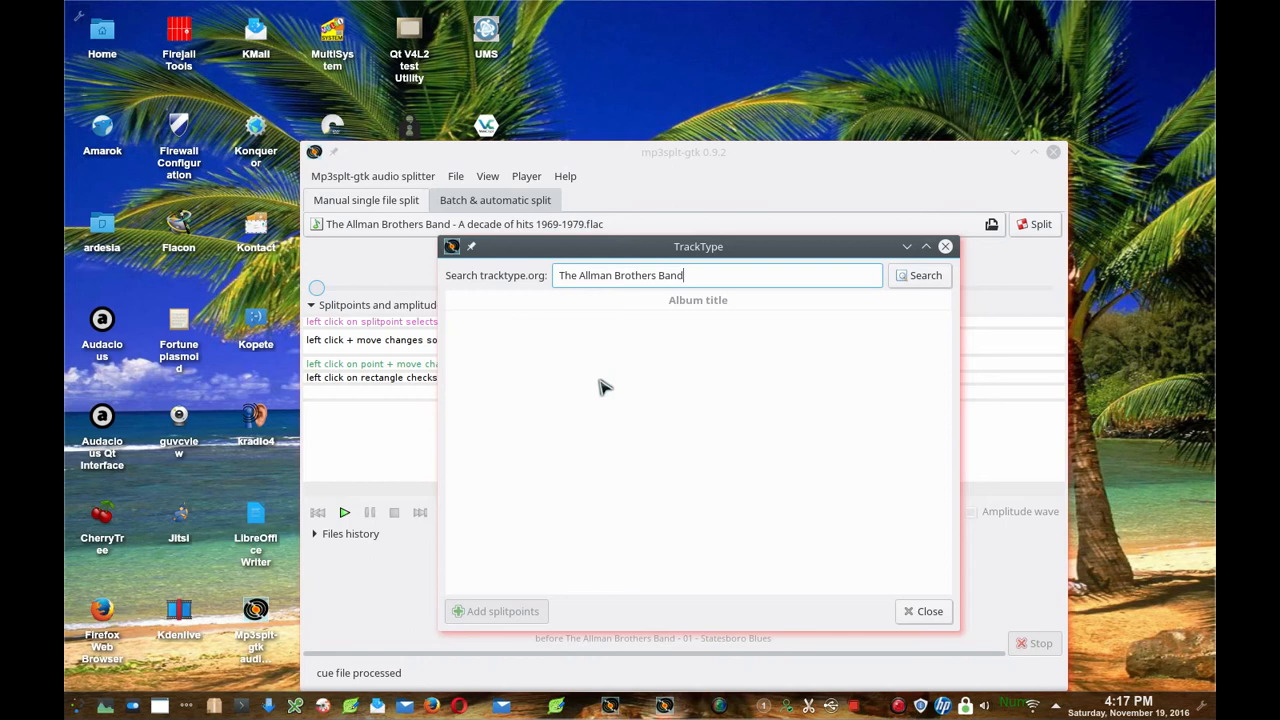
{"action": "left_click", "coordinate": [916, 276]}
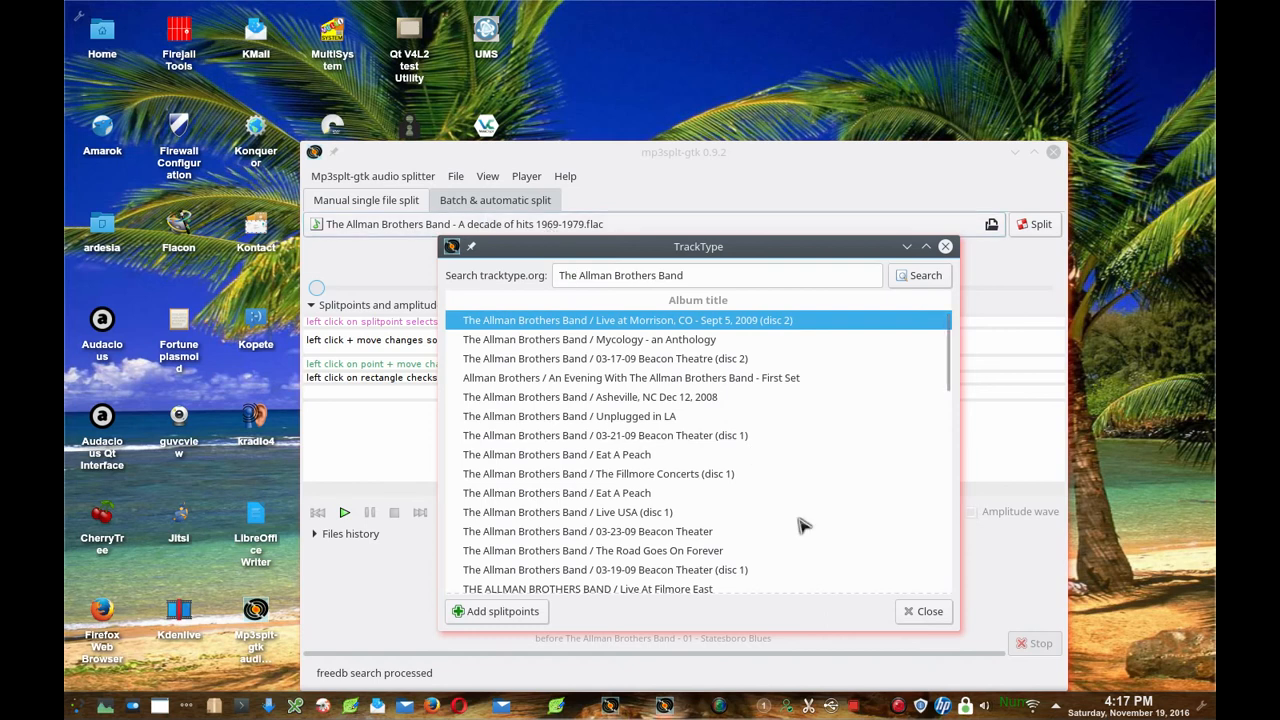
Find "The Allman Brothers Band / A Decade of Hits, 1969-1979" among the albums, add its splitpoints and close the TrackType dialog.
{"action": "scroll", "coordinate": [803, 452], "scroll_direction": "down", "scroll_amount": 4}
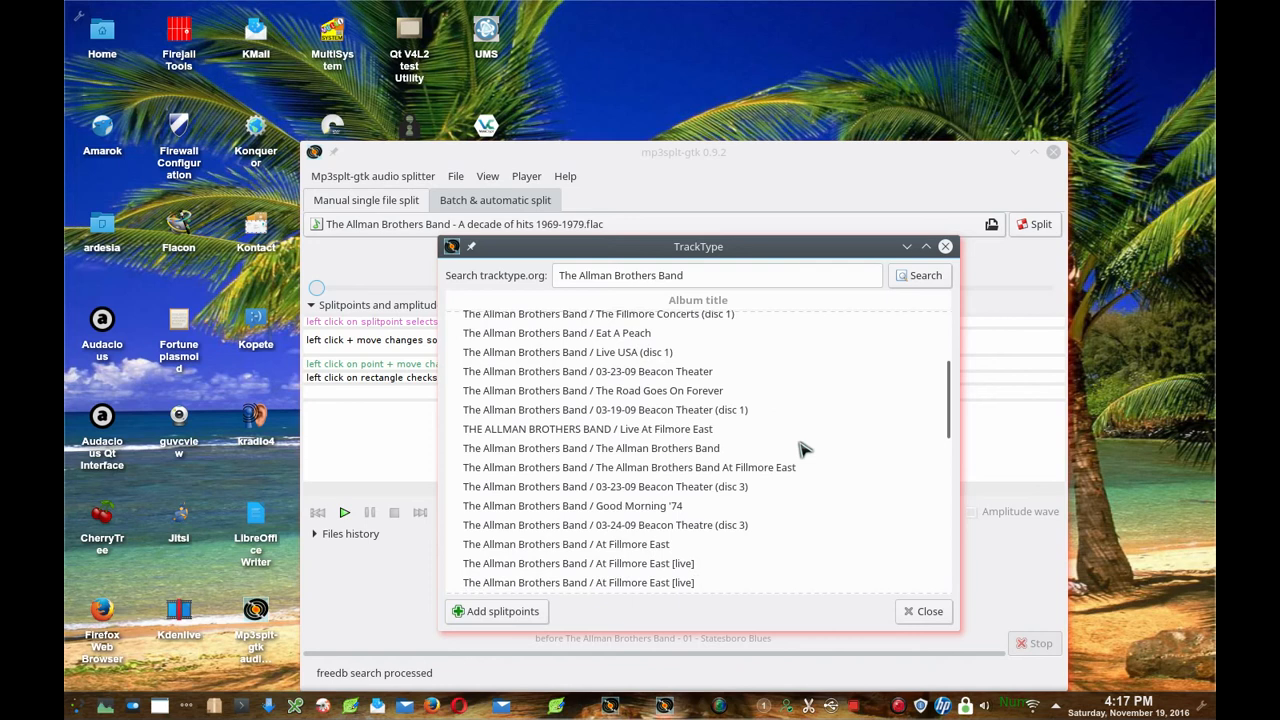
{"action": "scroll", "coordinate": [803, 450], "scroll_direction": "down", "scroll_amount": 2}
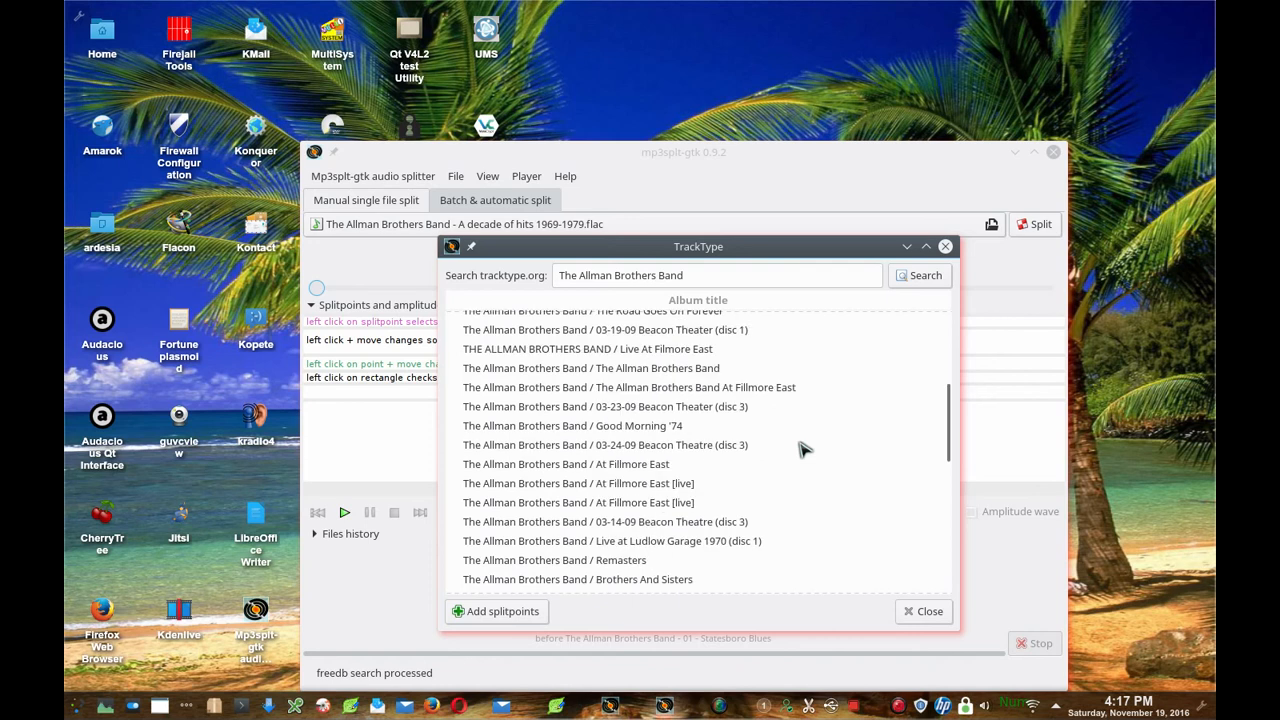
{"action": "scroll", "coordinate": [803, 450], "scroll_direction": "down", "scroll_amount": 3}
{"action": "scroll", "coordinate": [803, 450], "scroll_direction": "down", "scroll_amount": 3}
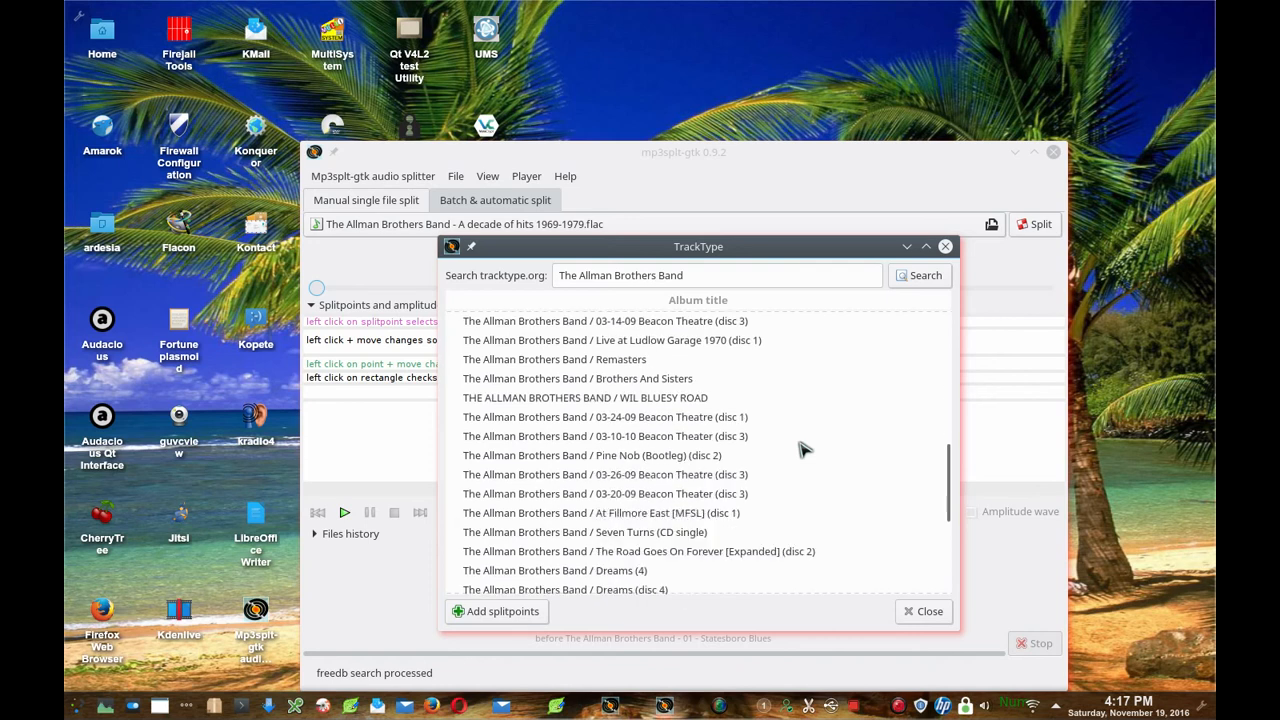
{"action": "scroll", "coordinate": [803, 450], "scroll_direction": "down", "scroll_amount": 5}
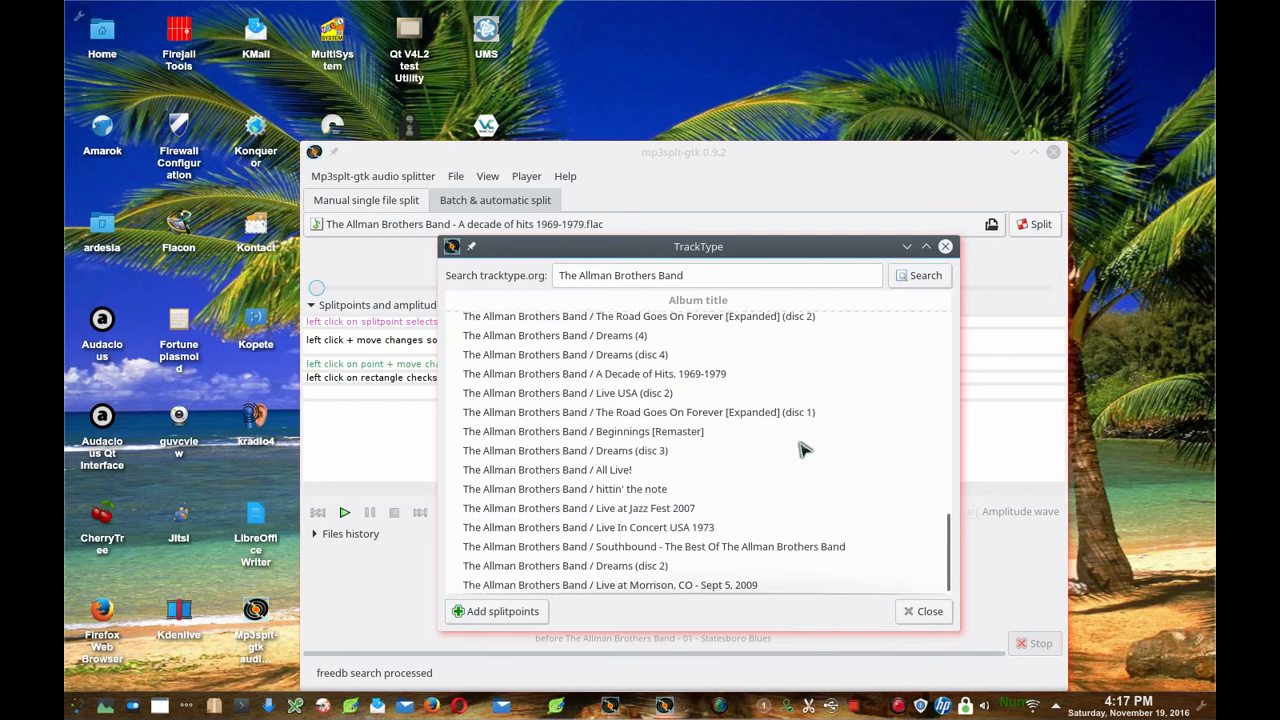
{"action": "scroll", "coordinate": [789, 471], "scroll_direction": "up", "scroll_amount": 2}
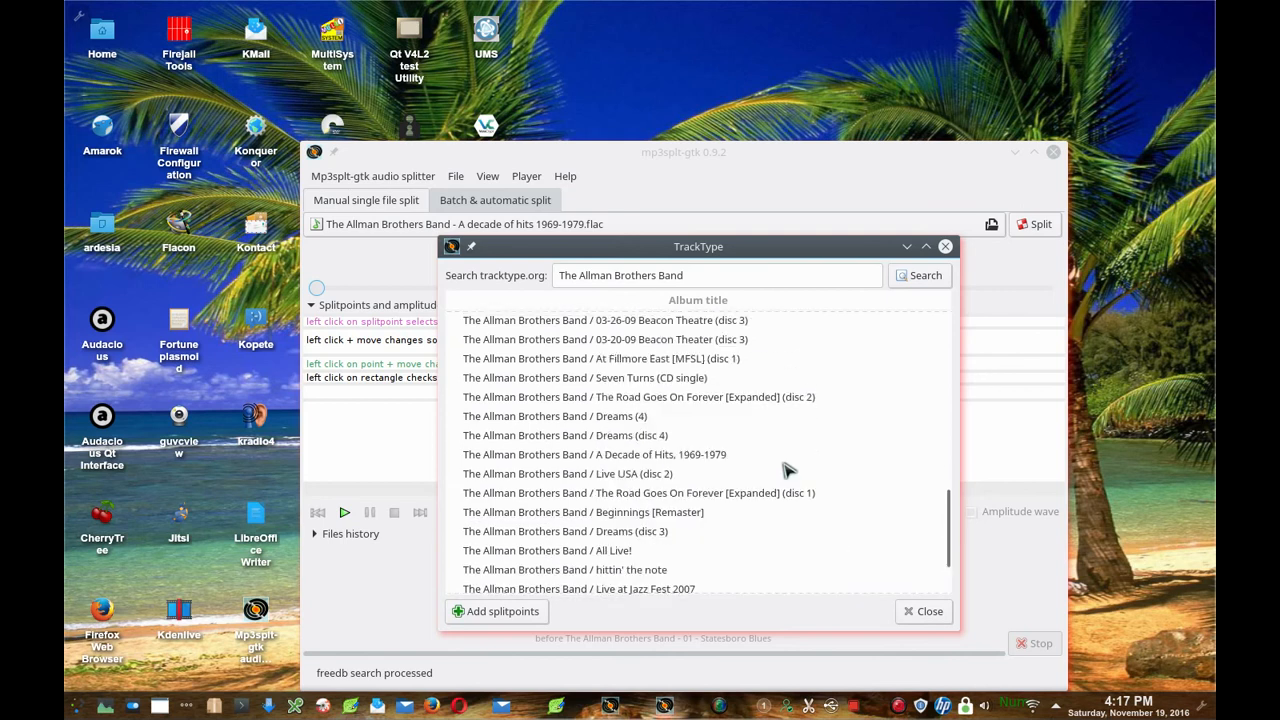
{"action": "left_click", "coordinate": [592, 456]}
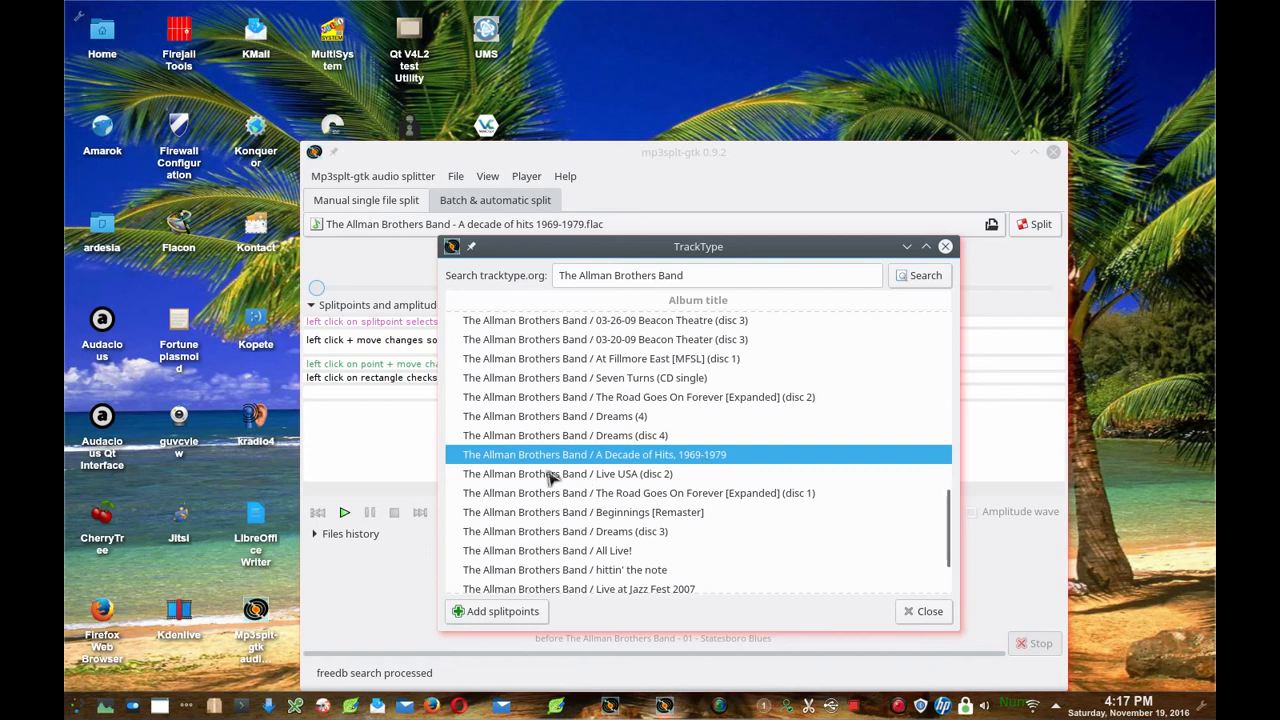
{"action": "left_click", "coordinate": [519, 613]}
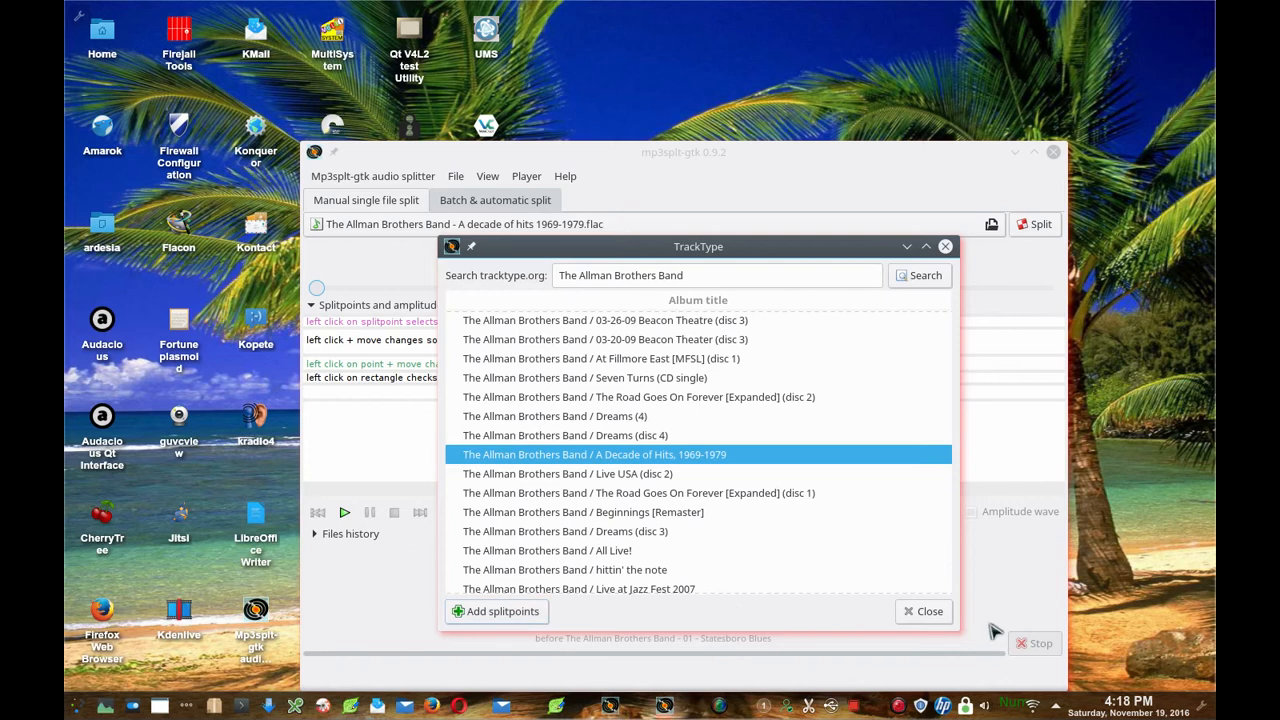
{"action": "left_click", "coordinate": [922, 612]}
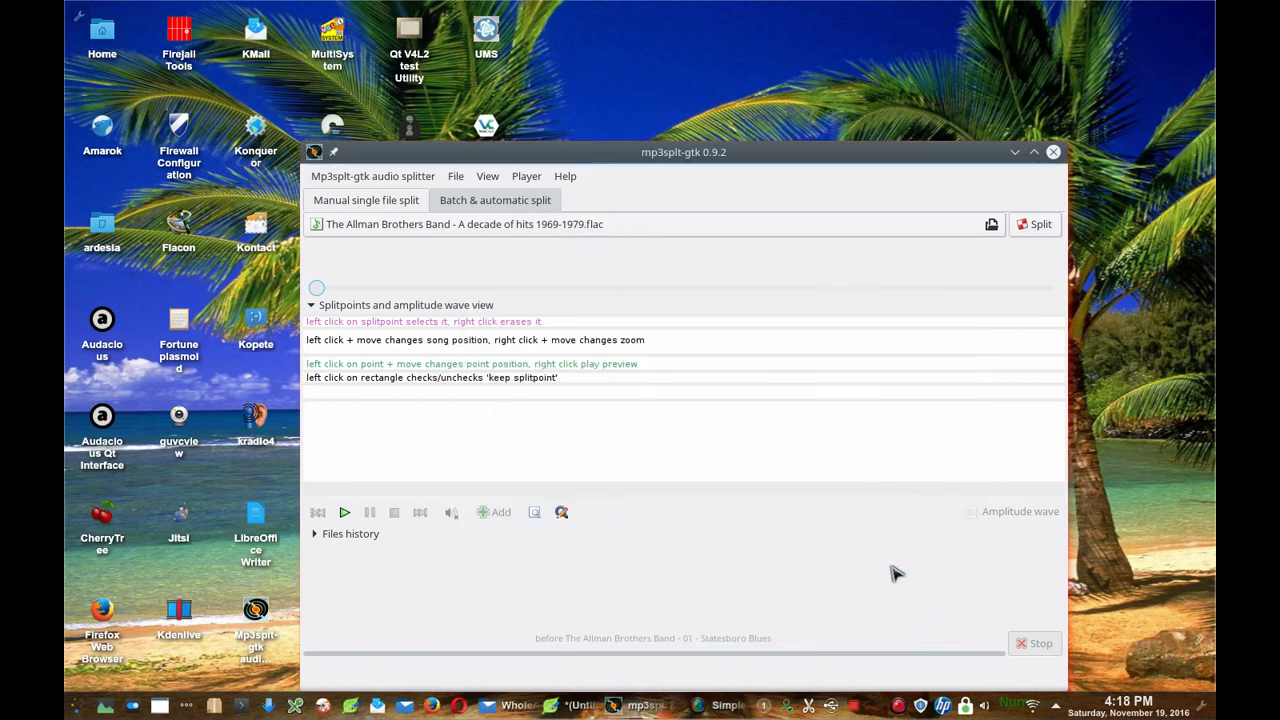
View the imported splitpoints in an enlarged window, check the track names, times and lengths, then close the list.
{"action": "left_click", "coordinate": [488, 176]}
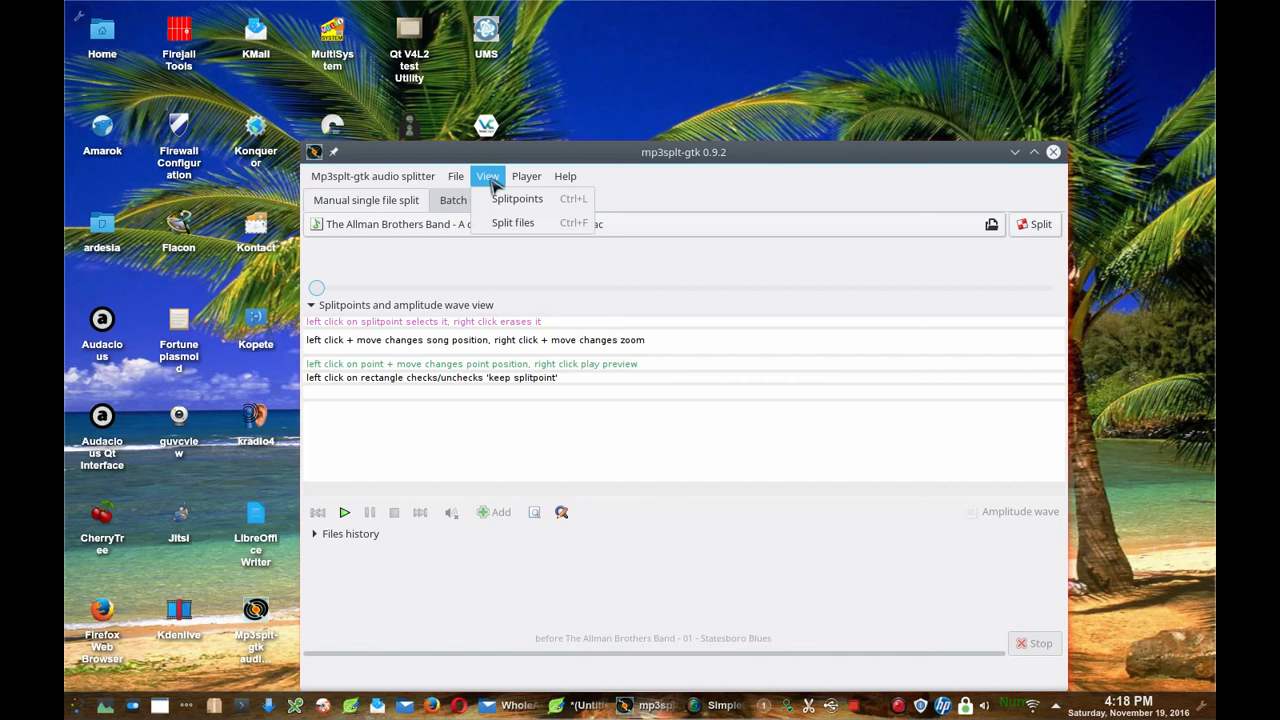
{"action": "left_click", "coordinate": [668, 265]}
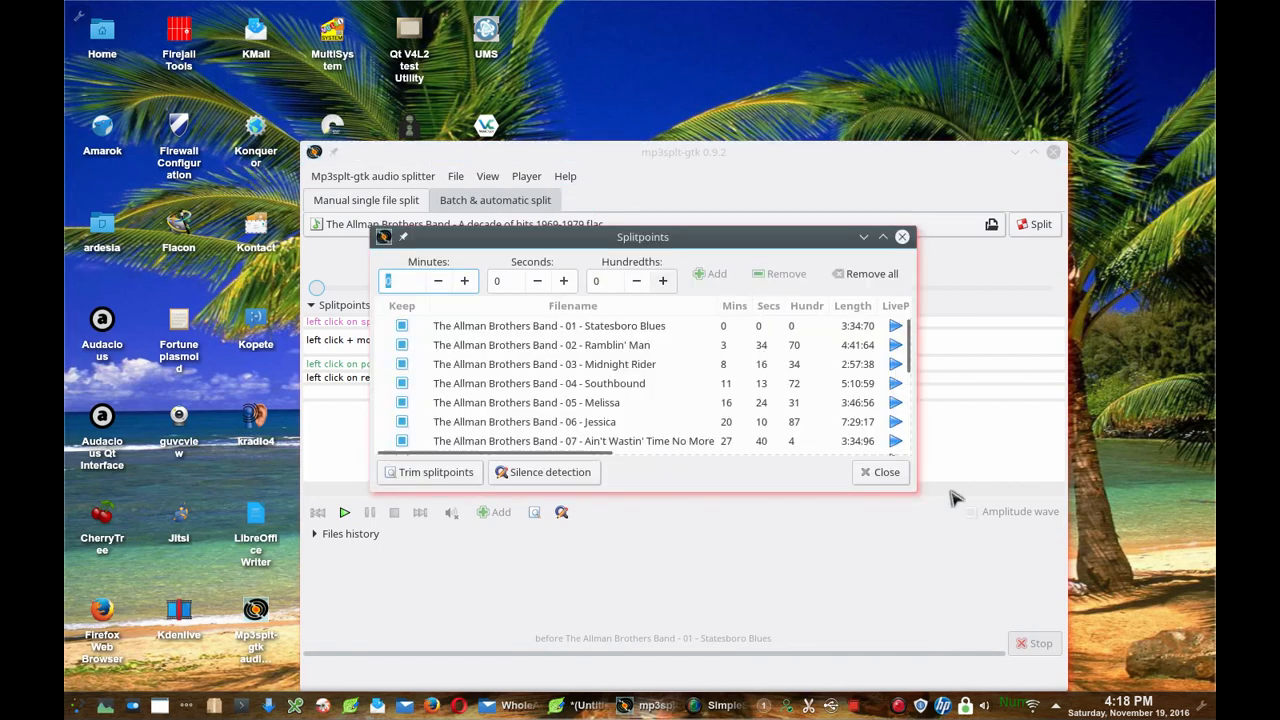
{"action": "left_click_drag", "start_coordinate": [913, 500], "coordinate": [1183, 648]}
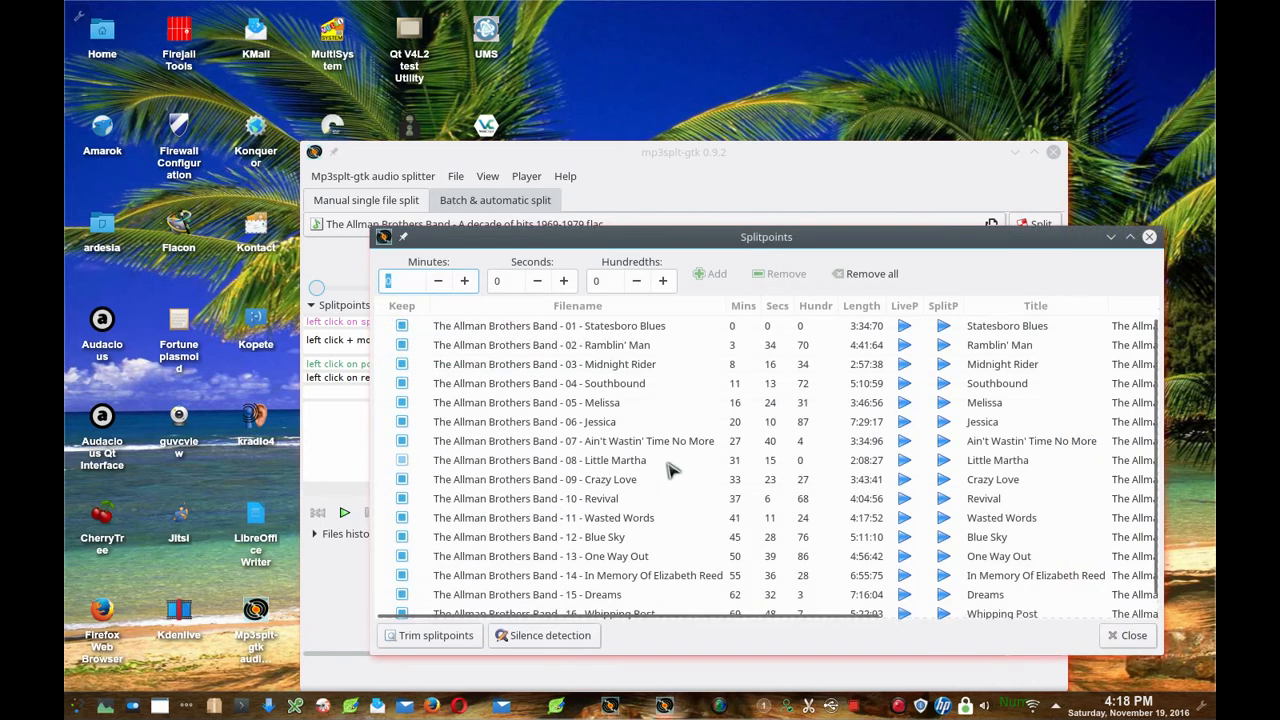
{"action": "scroll", "coordinate": [670, 470], "scroll_direction": "down", "scroll_amount": 1}
{"action": "scroll", "coordinate": [670, 470], "scroll_direction": "up", "scroll_amount": 1}
{"action": "left_click", "coordinate": [638, 405]}
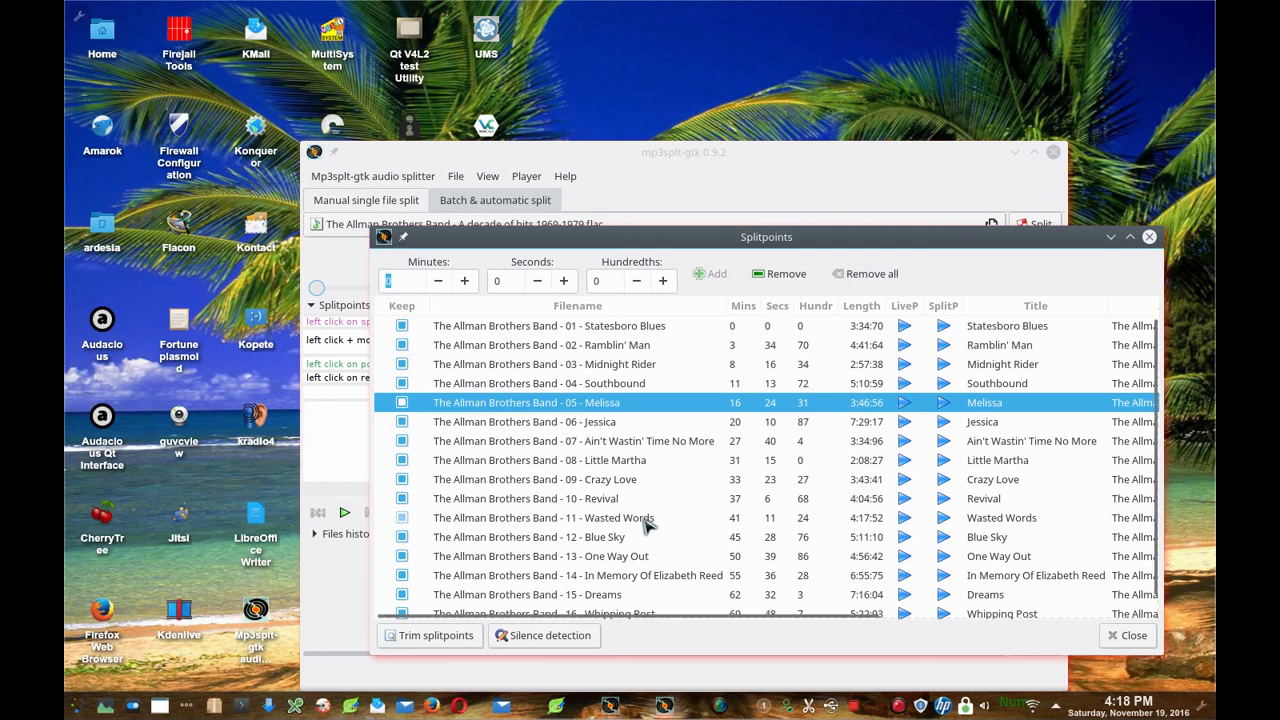
{"action": "left_click", "coordinate": [1130, 636]}
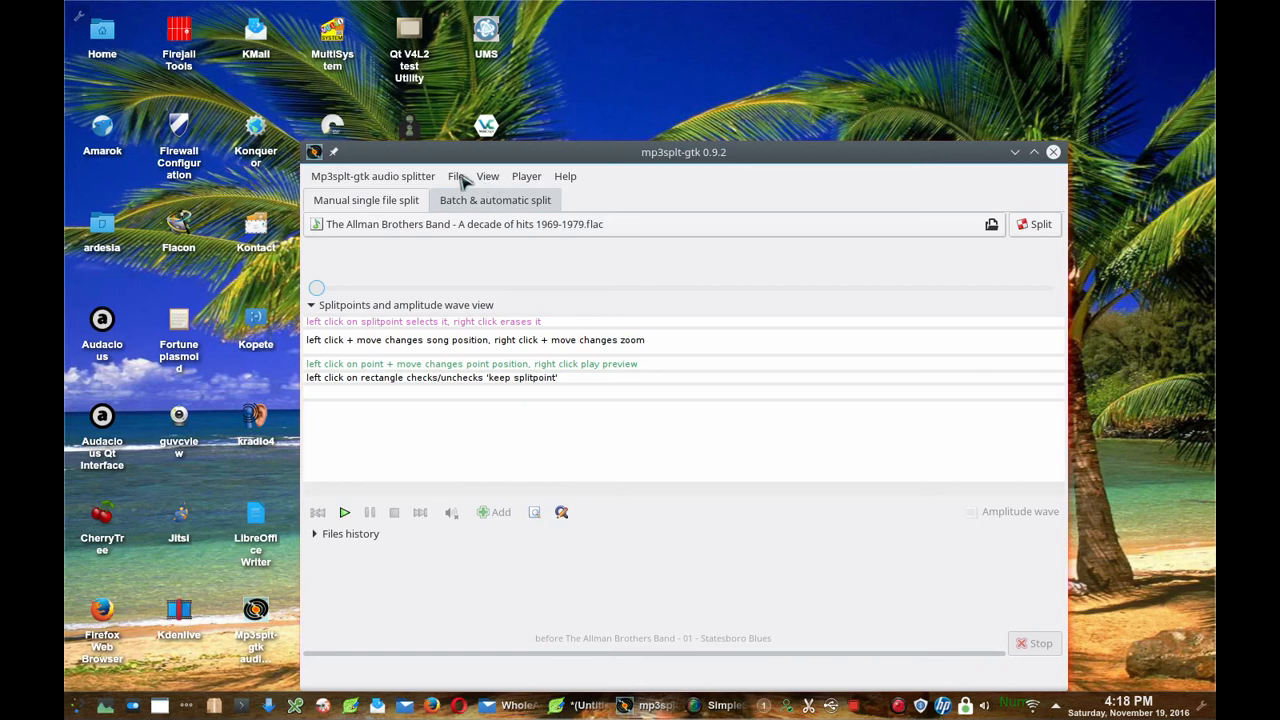
Start exporting the splitpoints and choose the mp3split folder inside Music as the destination.
{"action": "left_click", "coordinate": [458, 177]}
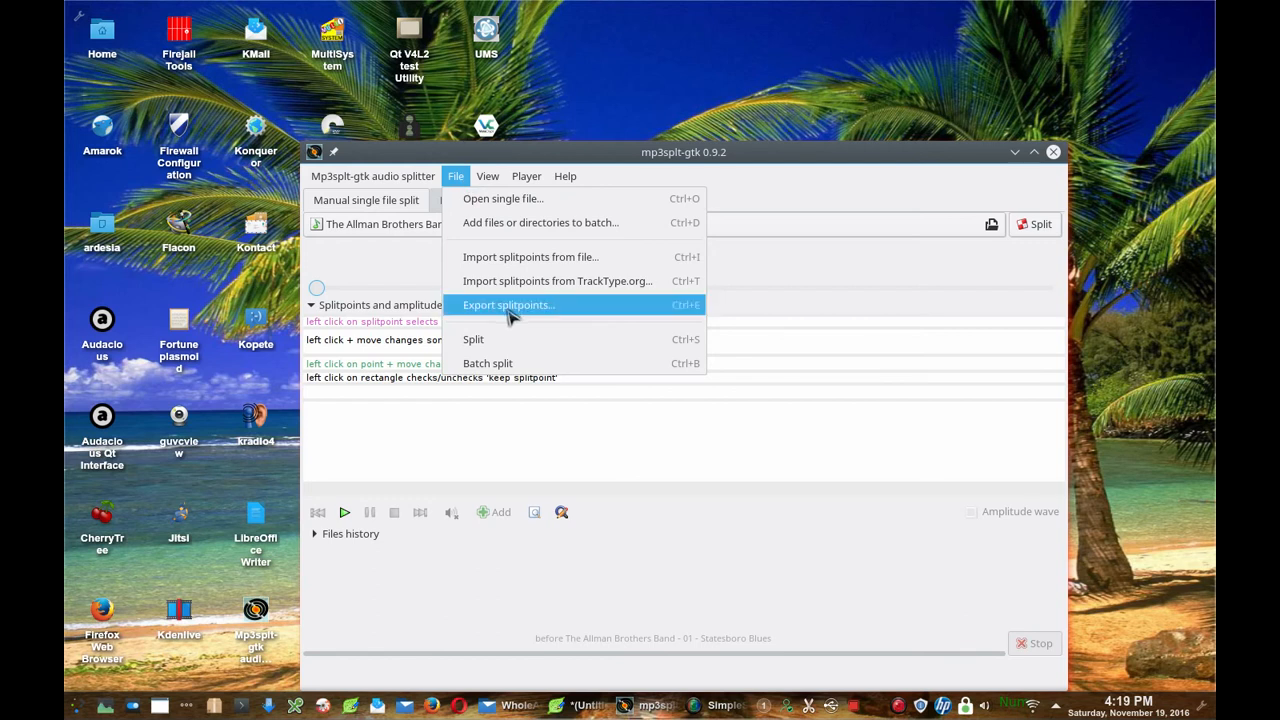
{"action": "left_click", "coordinate": [578, 313]}
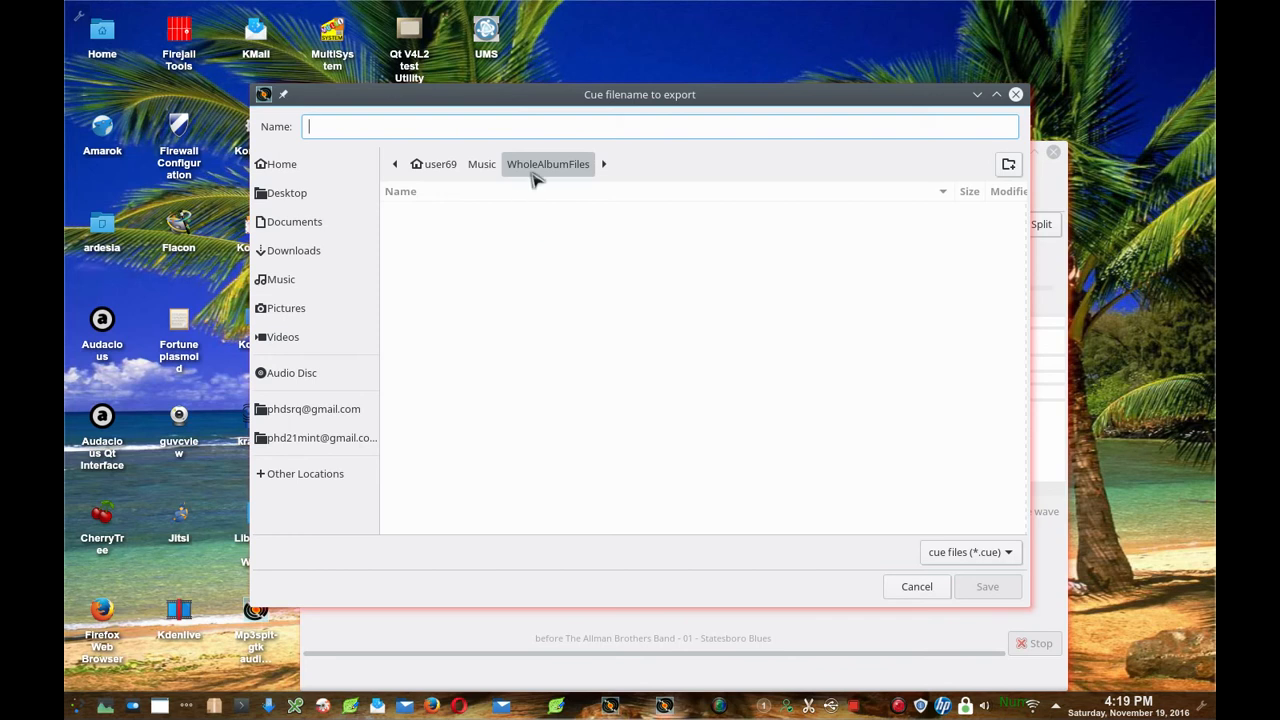
{"action": "left_click", "coordinate": [484, 166]}
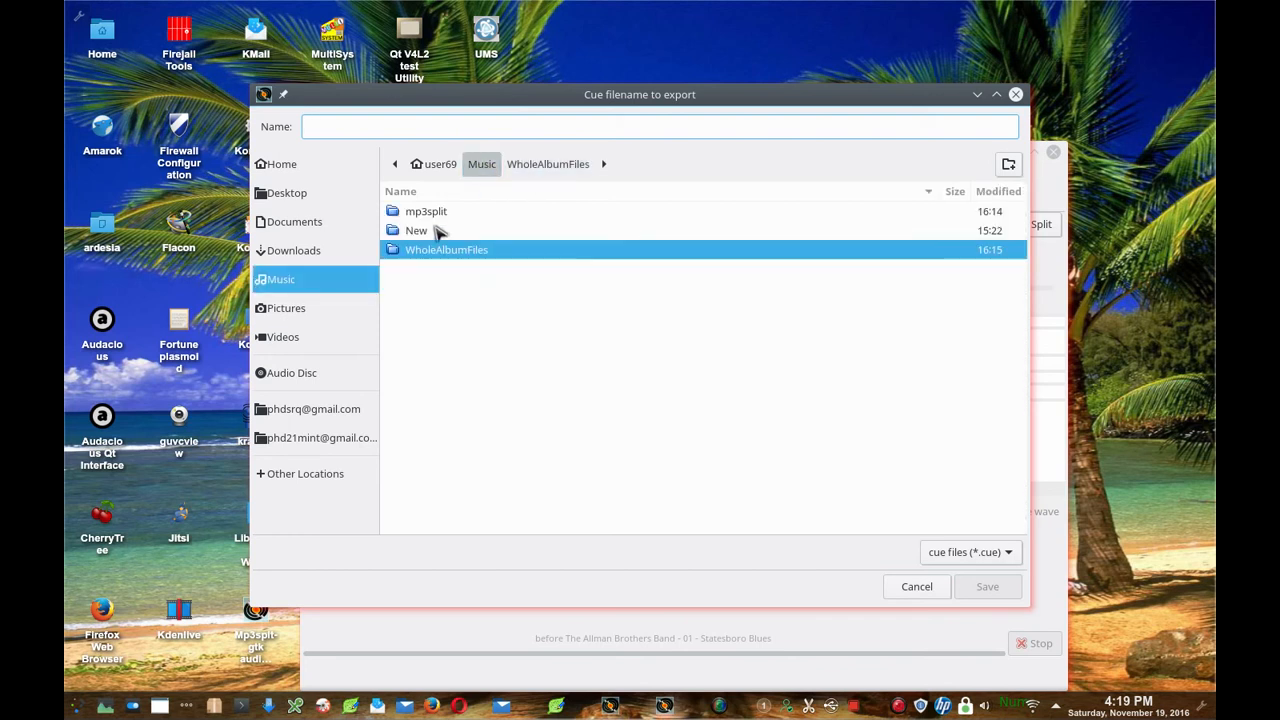
{"action": "double_click", "coordinate": [406, 213]}
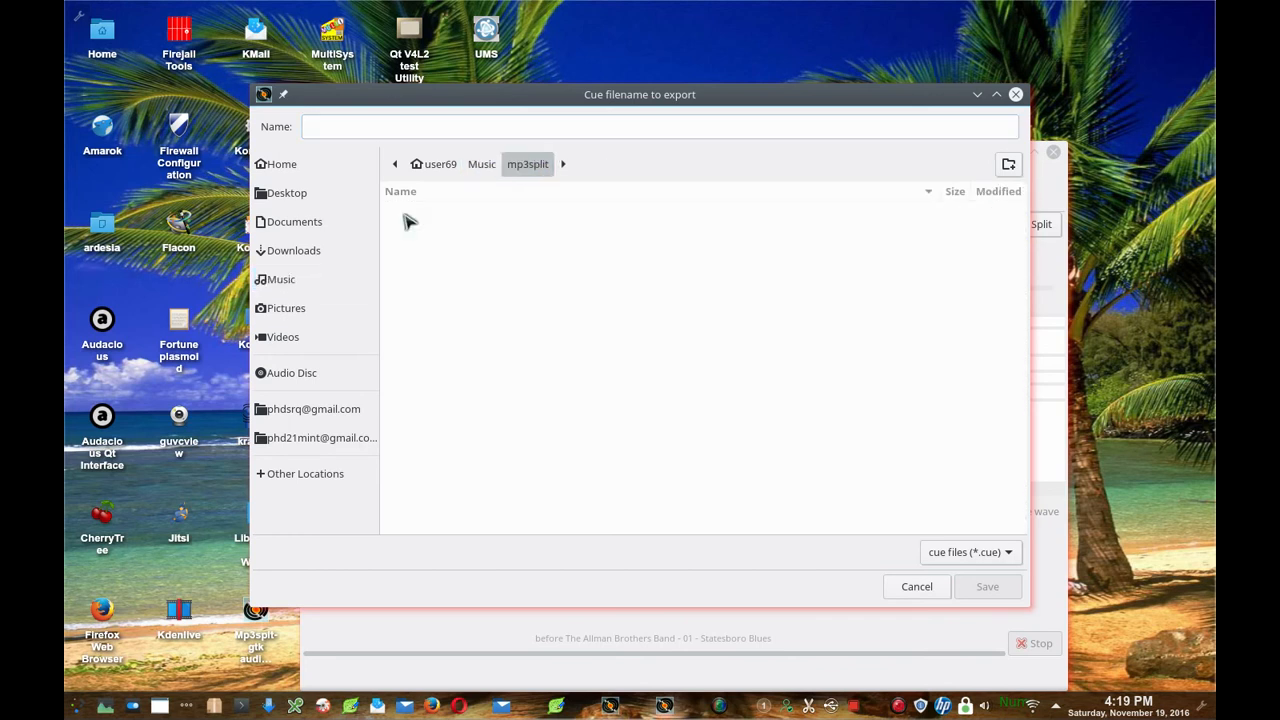
Name the export "The Allman Brothers Band.cue", keep the cue files (*.cue) type and save it.
{"action": "left_click", "coordinate": [414, 128]}
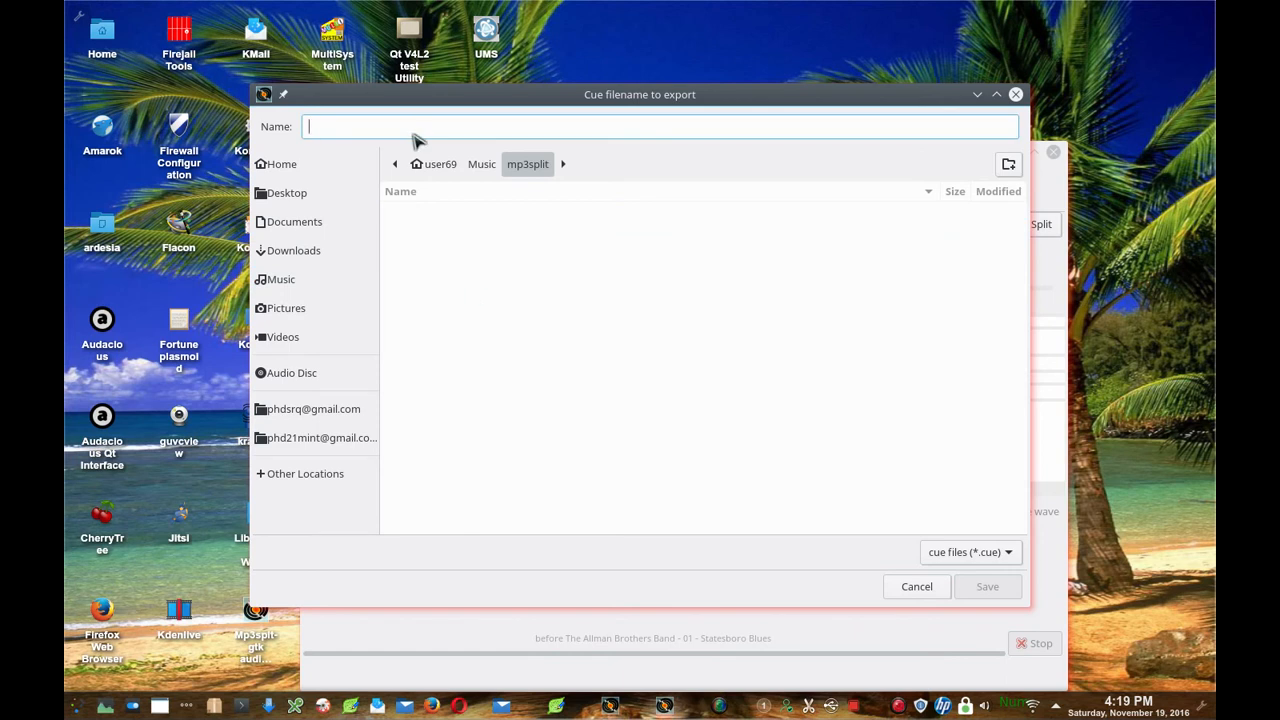
{"action": "type", "text": "The AQllman"}
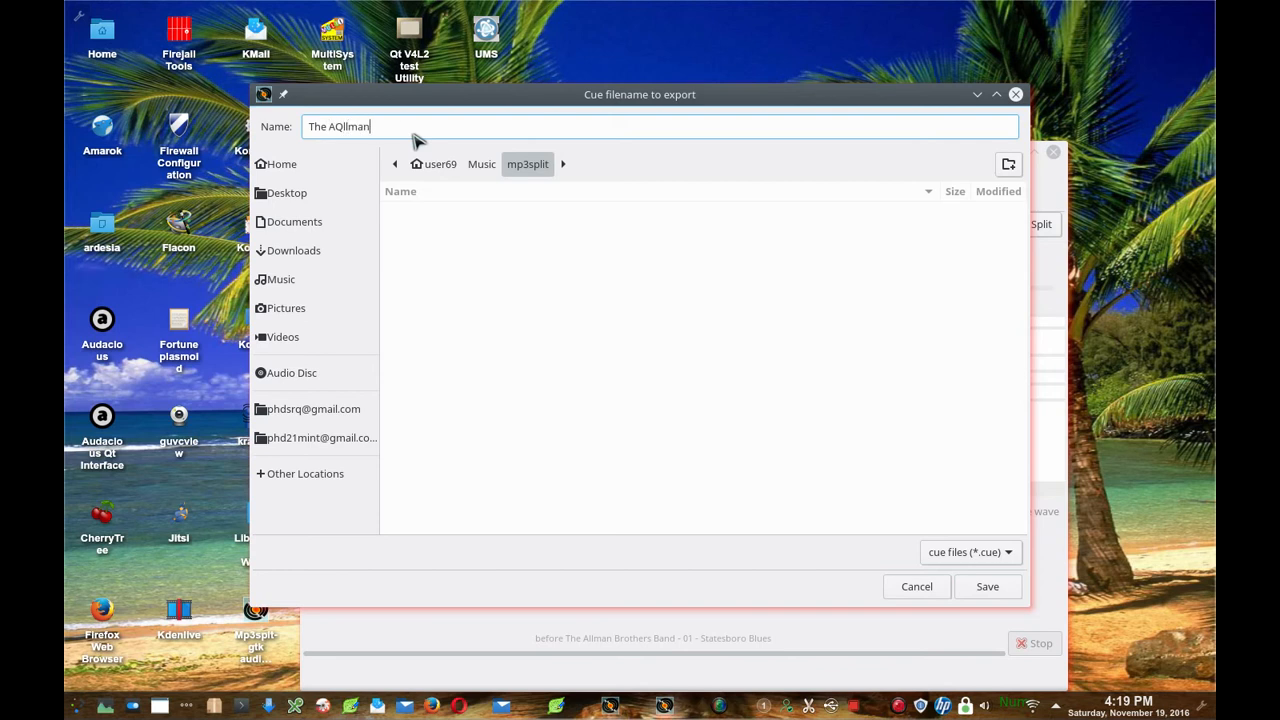
{"action": "key", "text": "BackSpace"}
{"action": "key", "text": "BackSpace"}
{"action": "key", "text": "BackSpace"}
{"action": "key", "text": "BackSpace"}
{"action": "key", "text": "BackSpace"}
{"action": "key", "text": "BackSpace"}
{"action": "type", "text": "llman B"}
{"action": "type", "text": "orthrs"}
{"action": "key", "text": "BackSpace"}
{"action": "key", "text": "BackSpace"}
{"action": "key", "text": "BackSpace"}
{"action": "key", "text": "BackSpace"}
{"action": "key", "text": "BackSpace"}
{"action": "key", "text": "BackSpace"}
{"action": "key", "text": "BackSpace"}
{"action": "type", "text": "rothers Band.cue"}
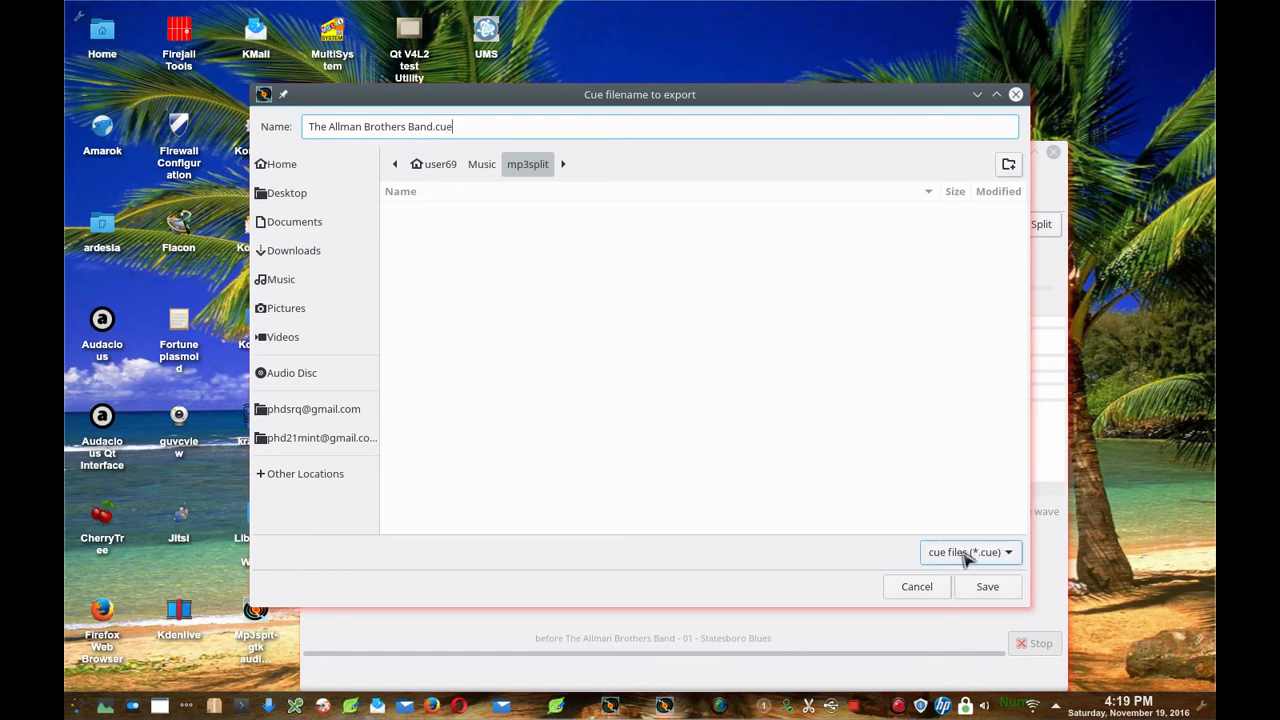
{"action": "left_click", "coordinate": [1013, 558]}
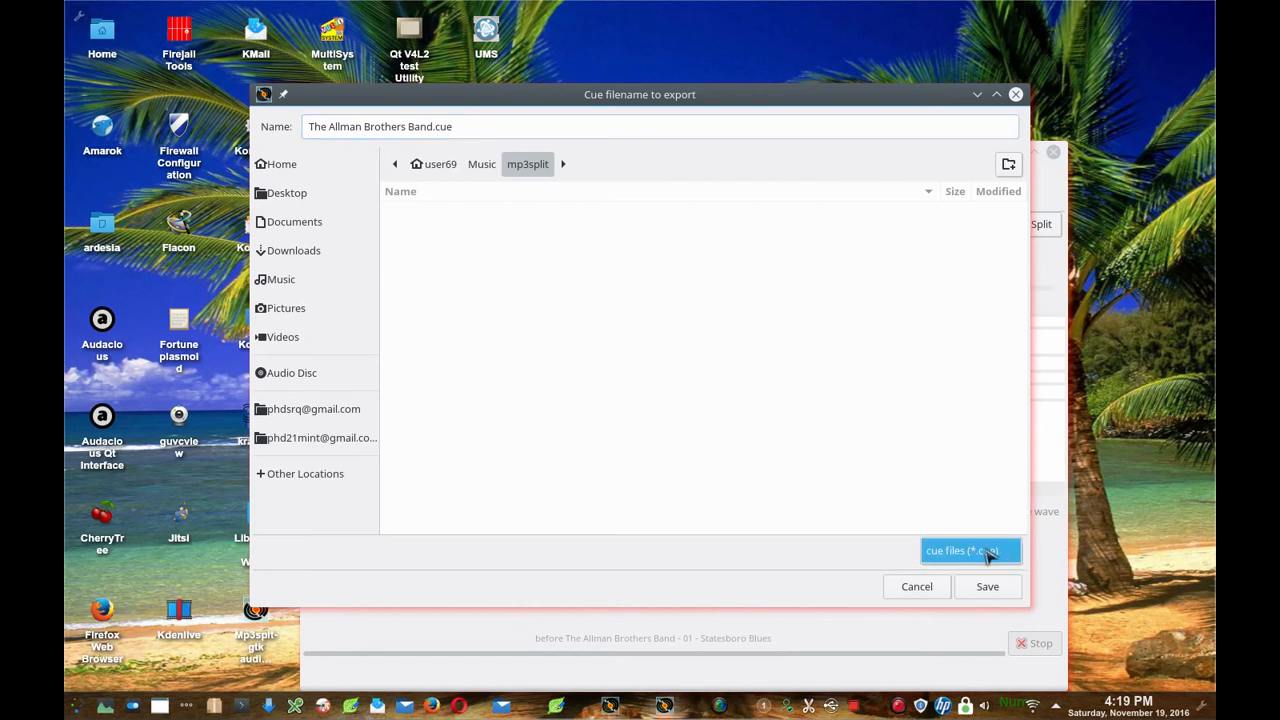
{"action": "left_click", "coordinate": [935, 556]}
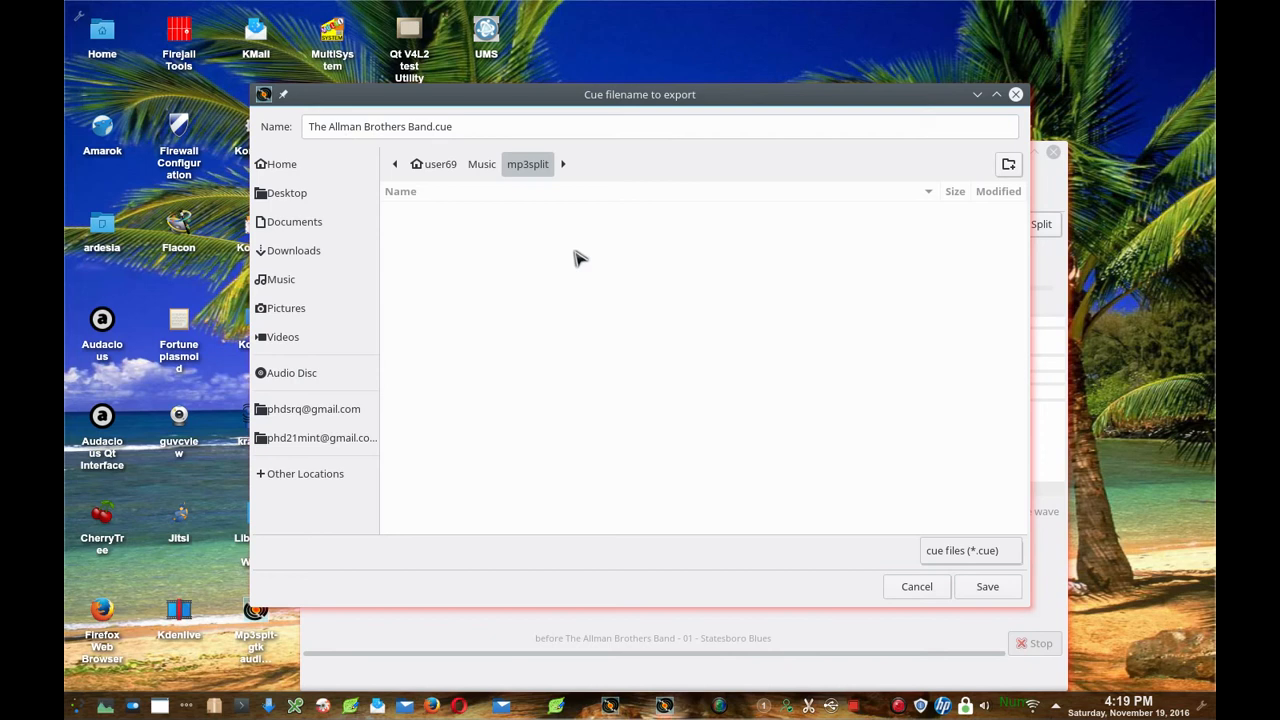
{"action": "left_click", "coordinate": [964, 588]}
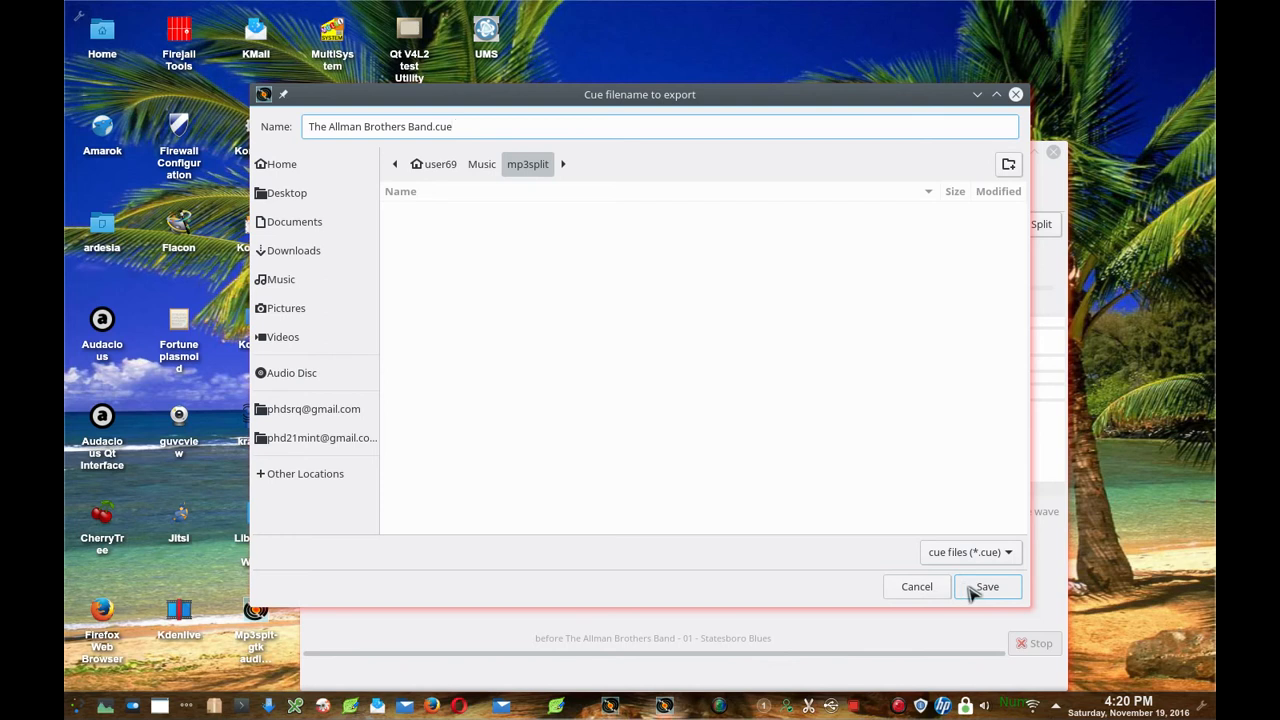
{"action": "left_click", "coordinate": [975, 592]}
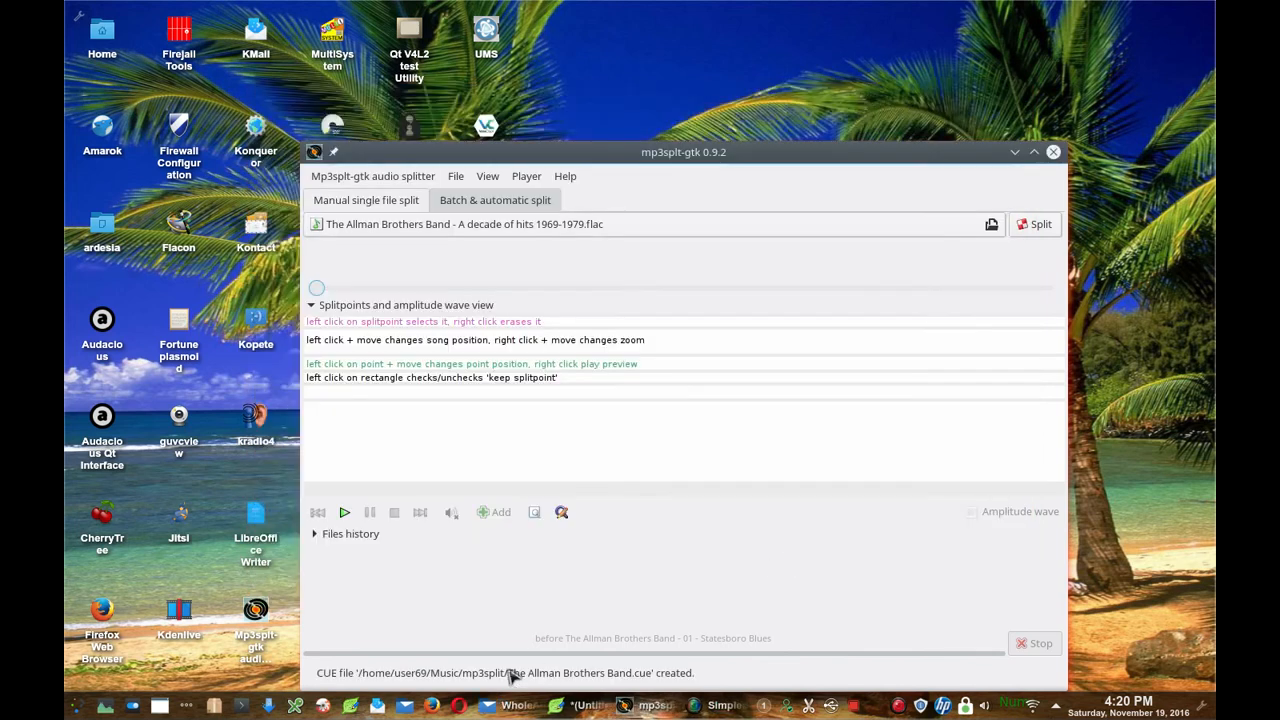
Switch to Dolphin and open "The Allman Brothers Band.cue" from the mp3split folder in Leafpad to read its contents.
{"action": "left_click", "coordinate": [516, 707]}
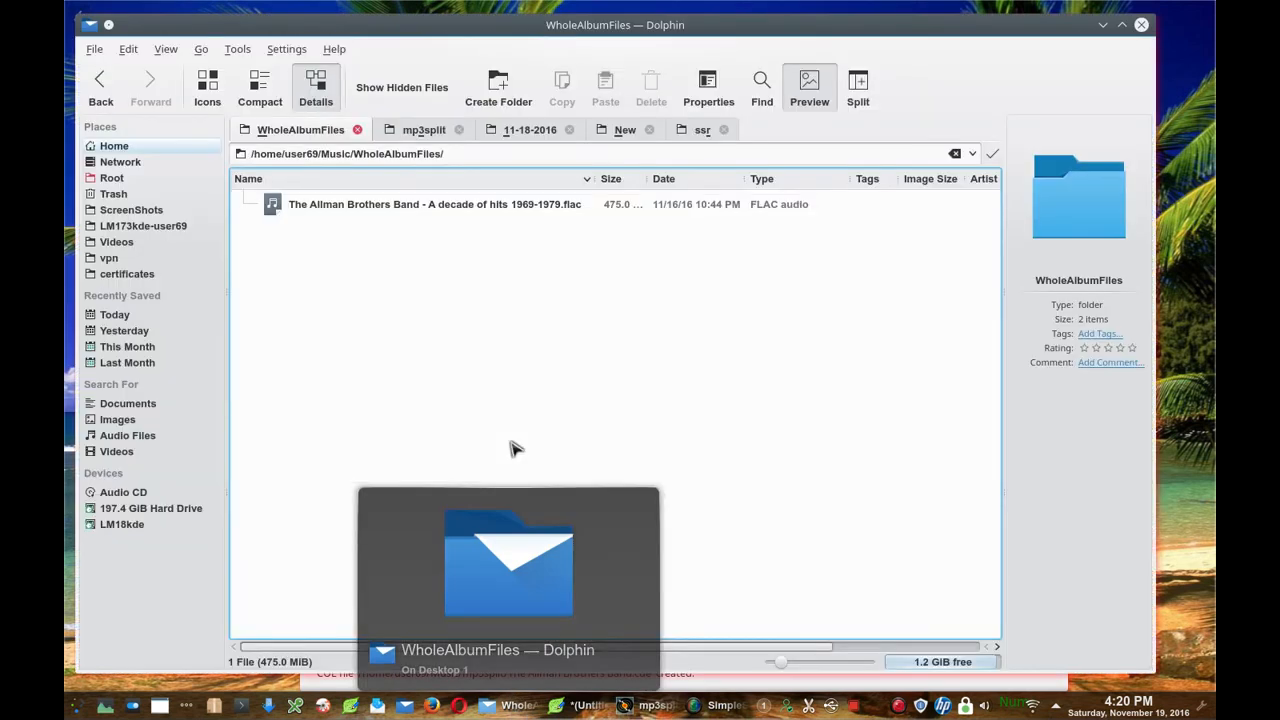
{"action": "left_click", "coordinate": [418, 136]}
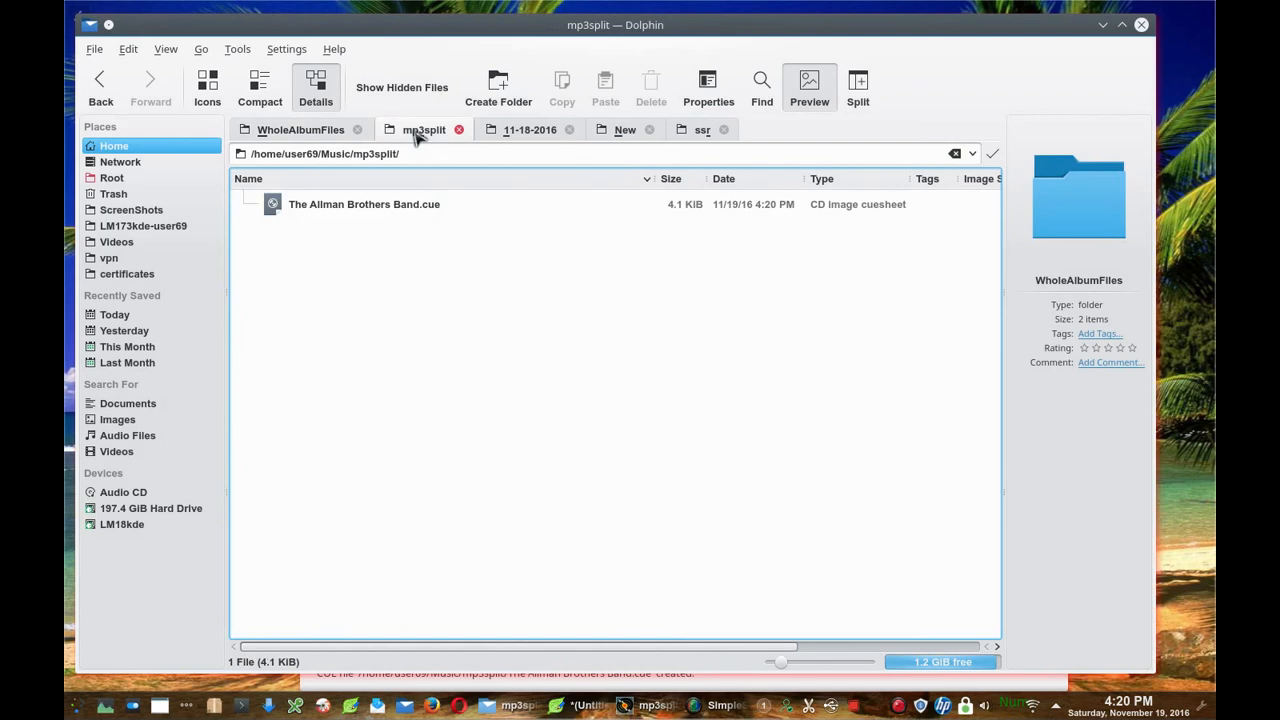
{"action": "mouse_move", "coordinate": [328, 216]}
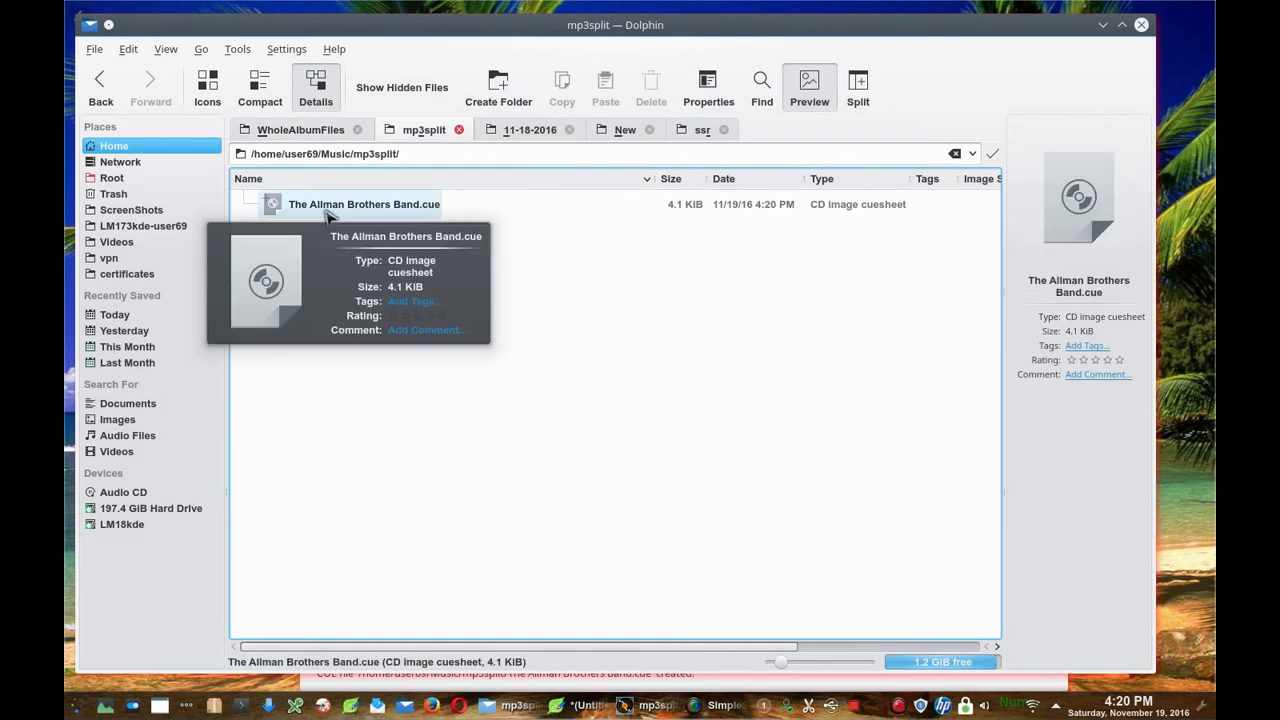
{"action": "left_click", "coordinate": [328, 216]}
{"action": "right_click", "coordinate": [328, 216]}
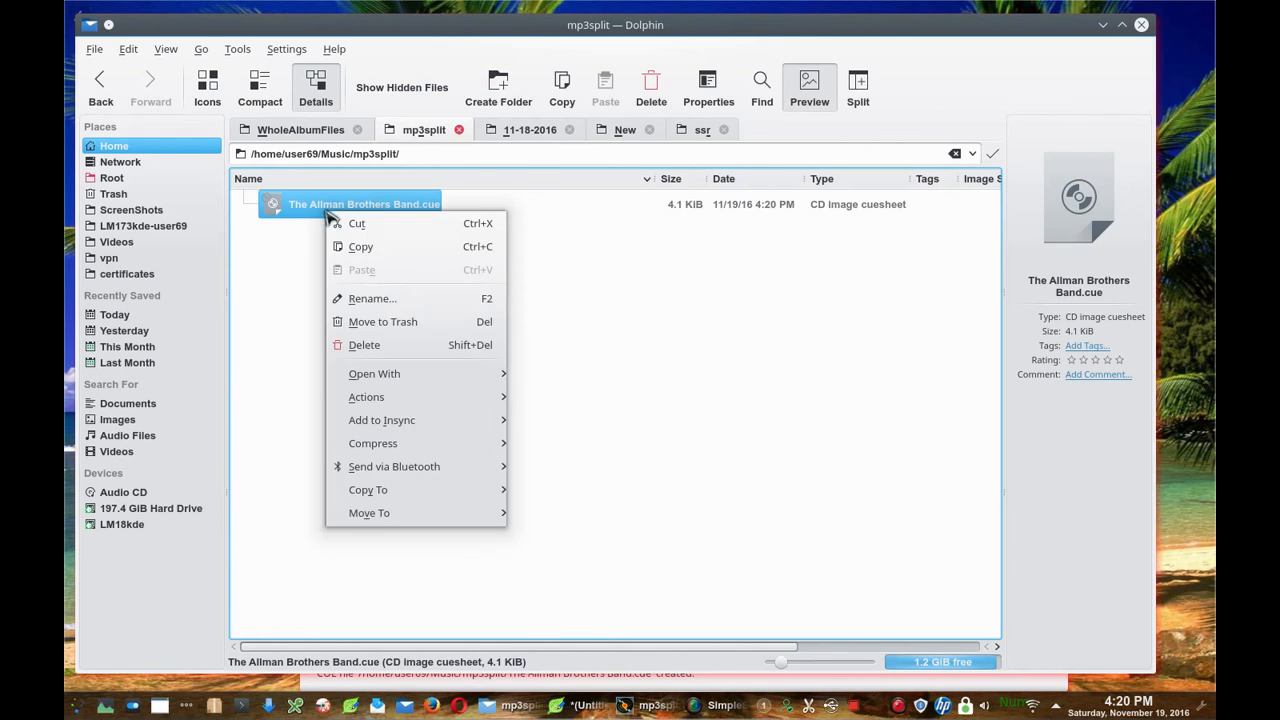
{"action": "mouse_move", "coordinate": [425, 383]}
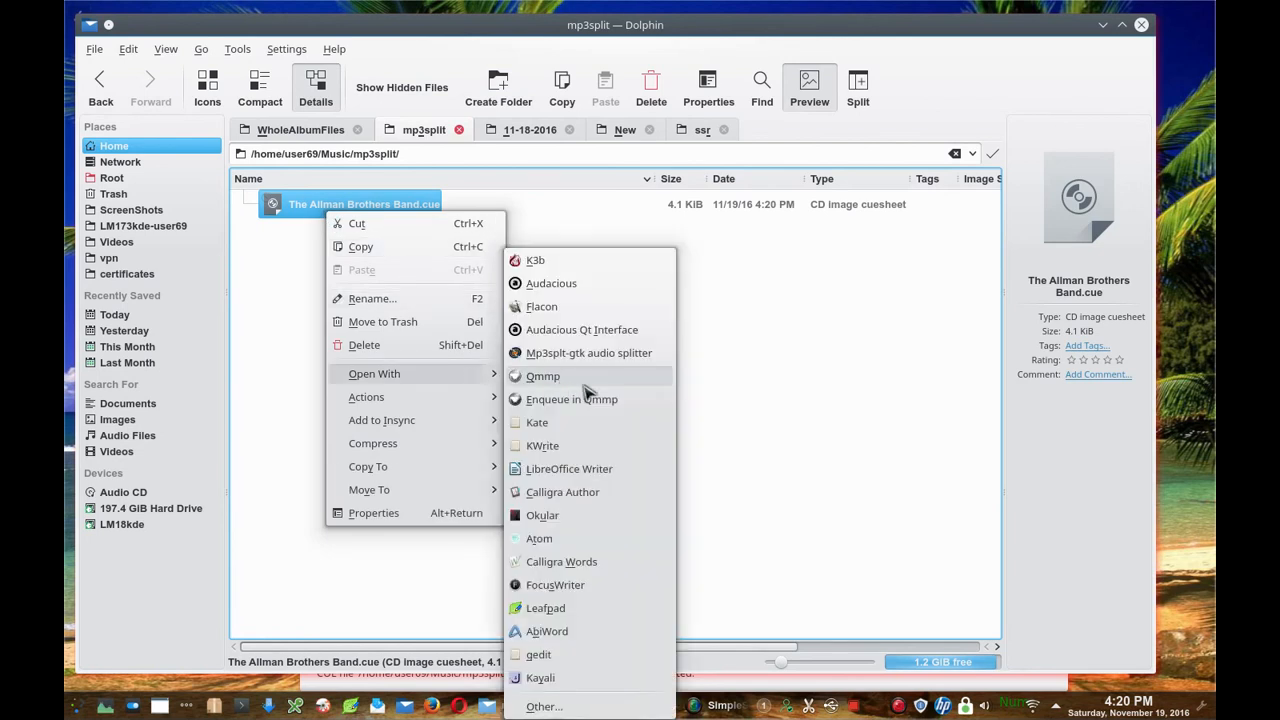
{"action": "left_click", "coordinate": [595, 608]}
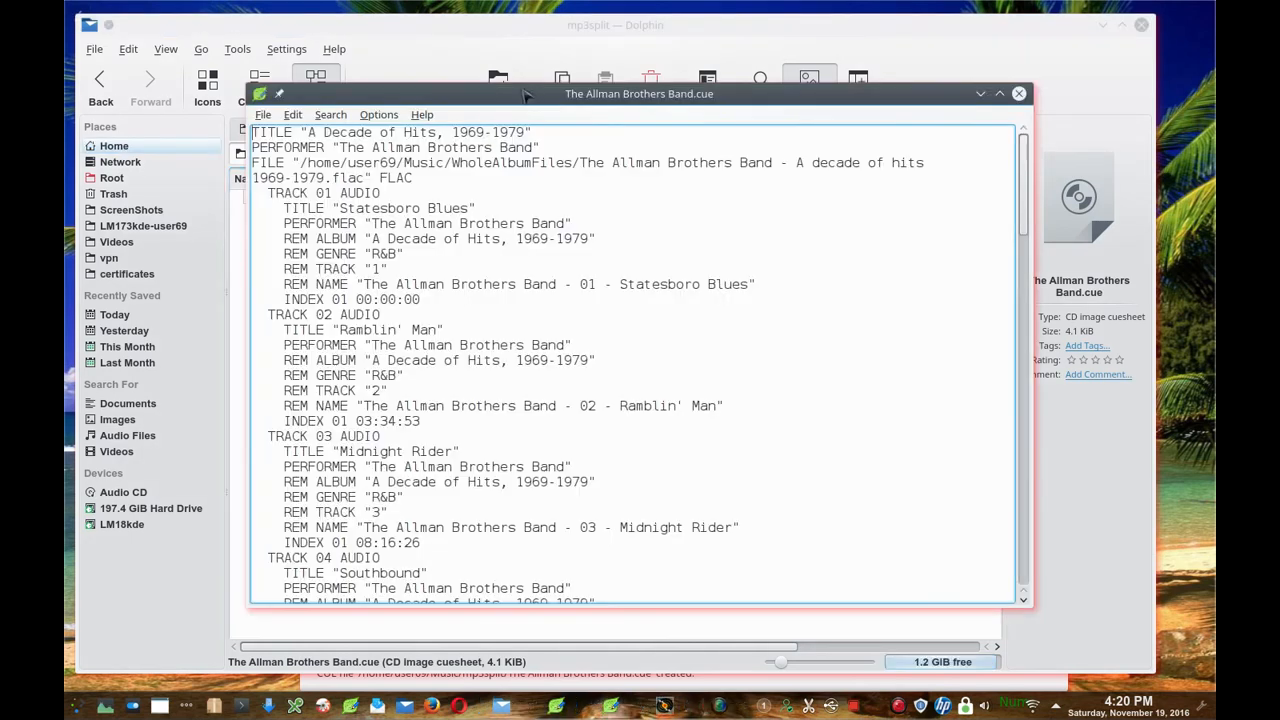
Read through the exported "The Allman Brothers Band.cue" in Leafpad, then close it and minimize Dolphin.
{"action": "left_click_drag", "start_coordinate": [531, 89], "coordinate": [640, 90]}
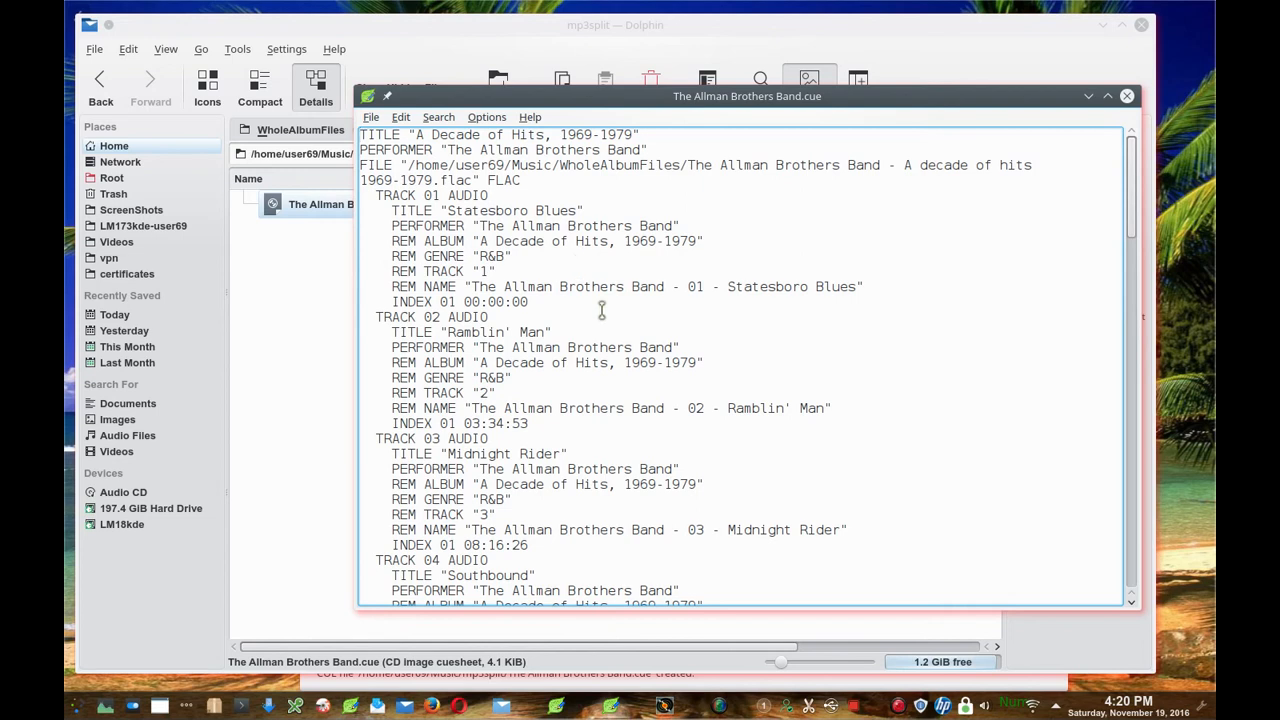
{"action": "scroll", "coordinate": [600, 305], "scroll_direction": "down", "scroll_amount": 5}
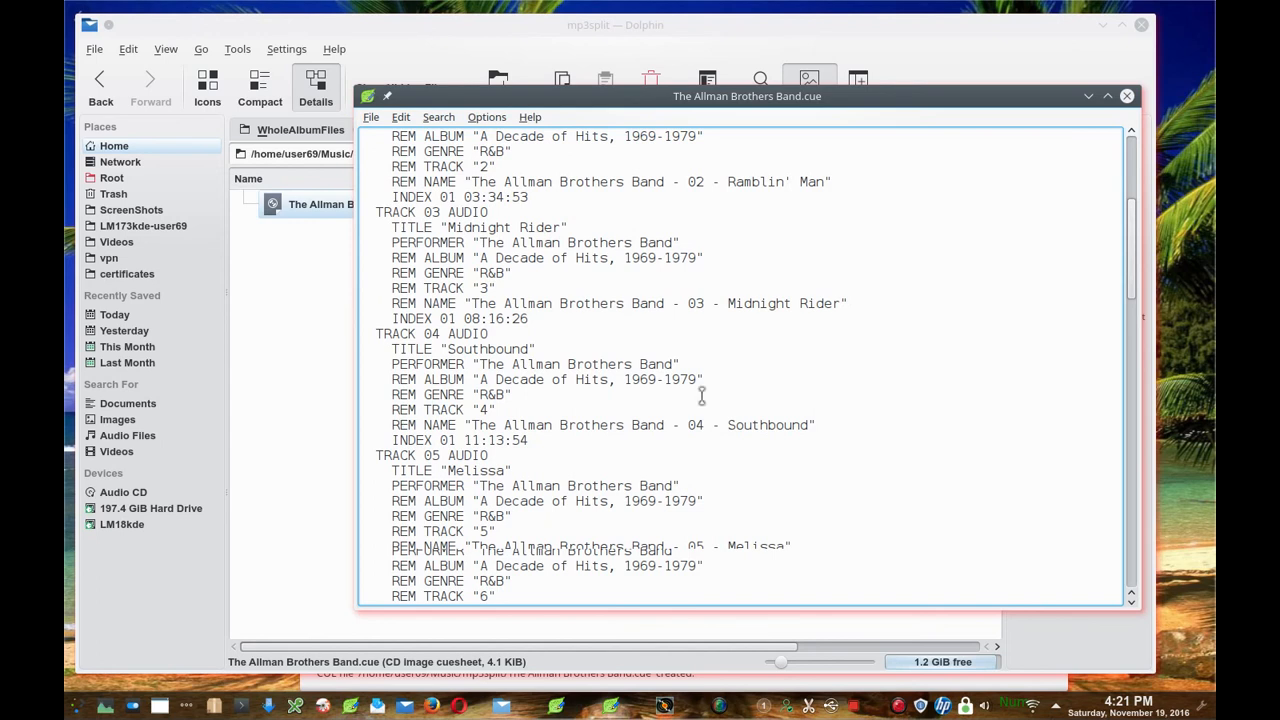
{"action": "scroll", "coordinate": [760, 380], "scroll_direction": "up", "scroll_amount": 5}
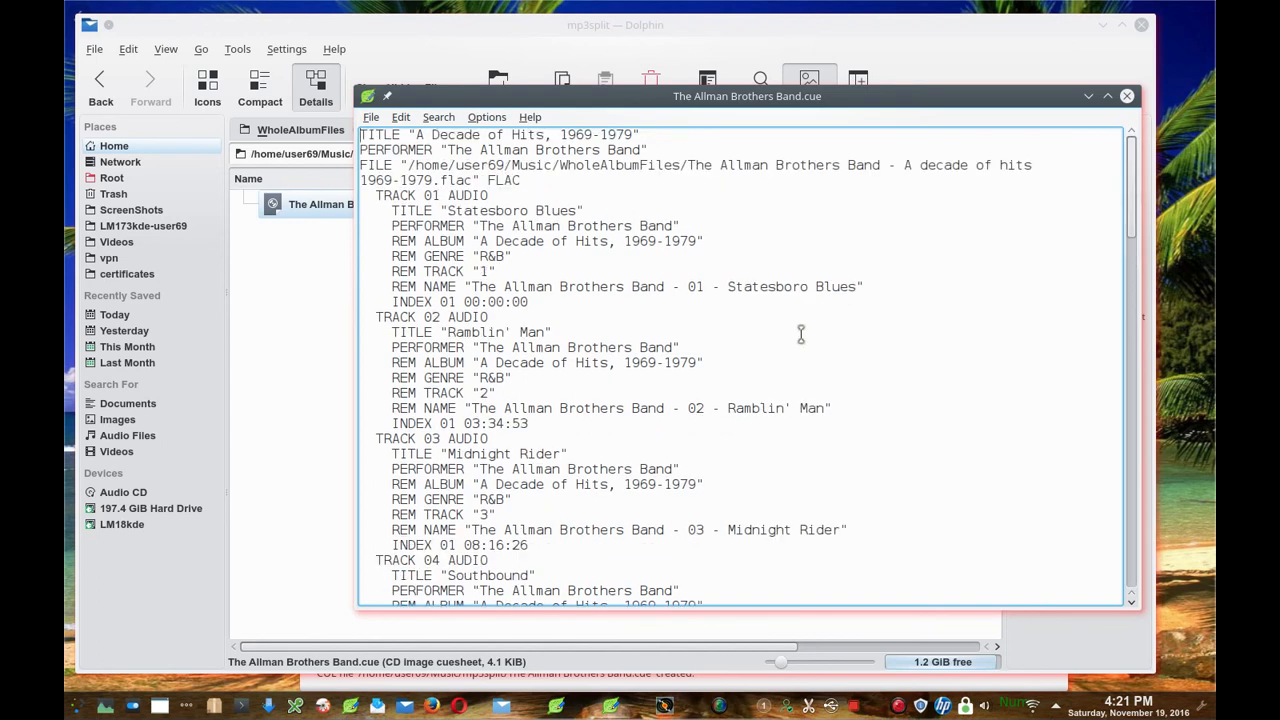
{"action": "left_click", "coordinate": [1127, 96]}
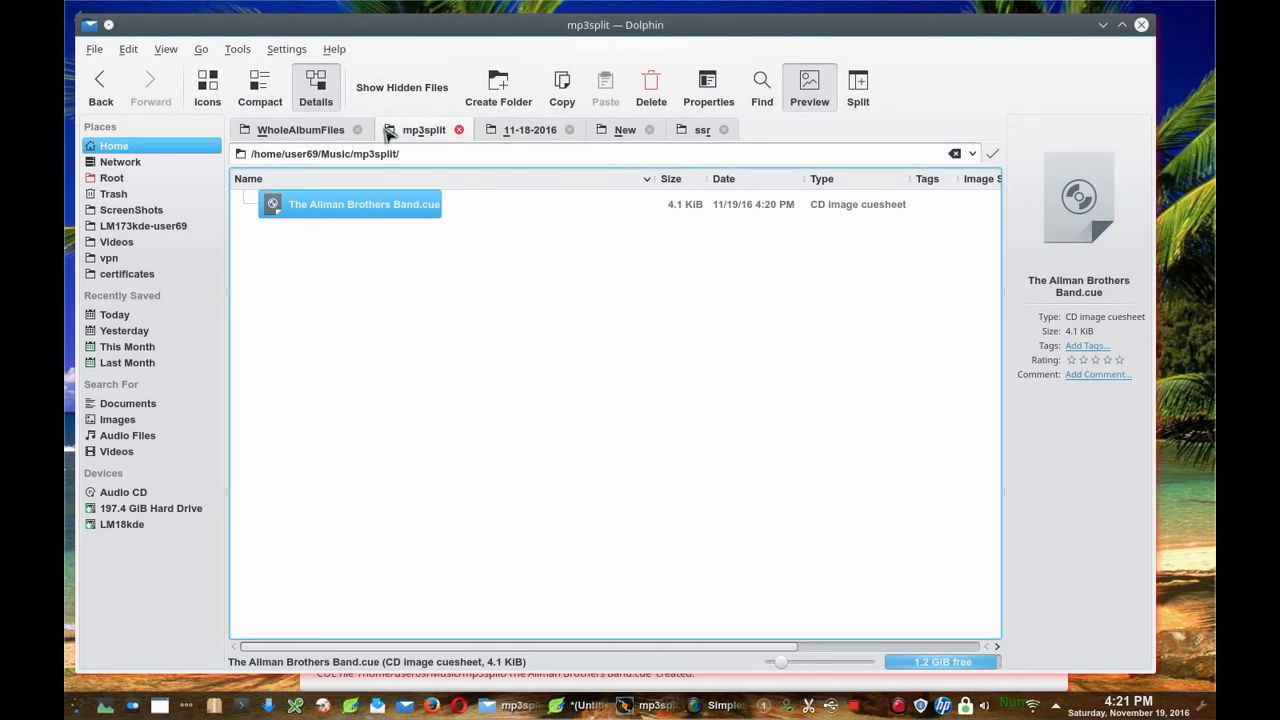
{"action": "left_click", "coordinate": [1103, 26]}
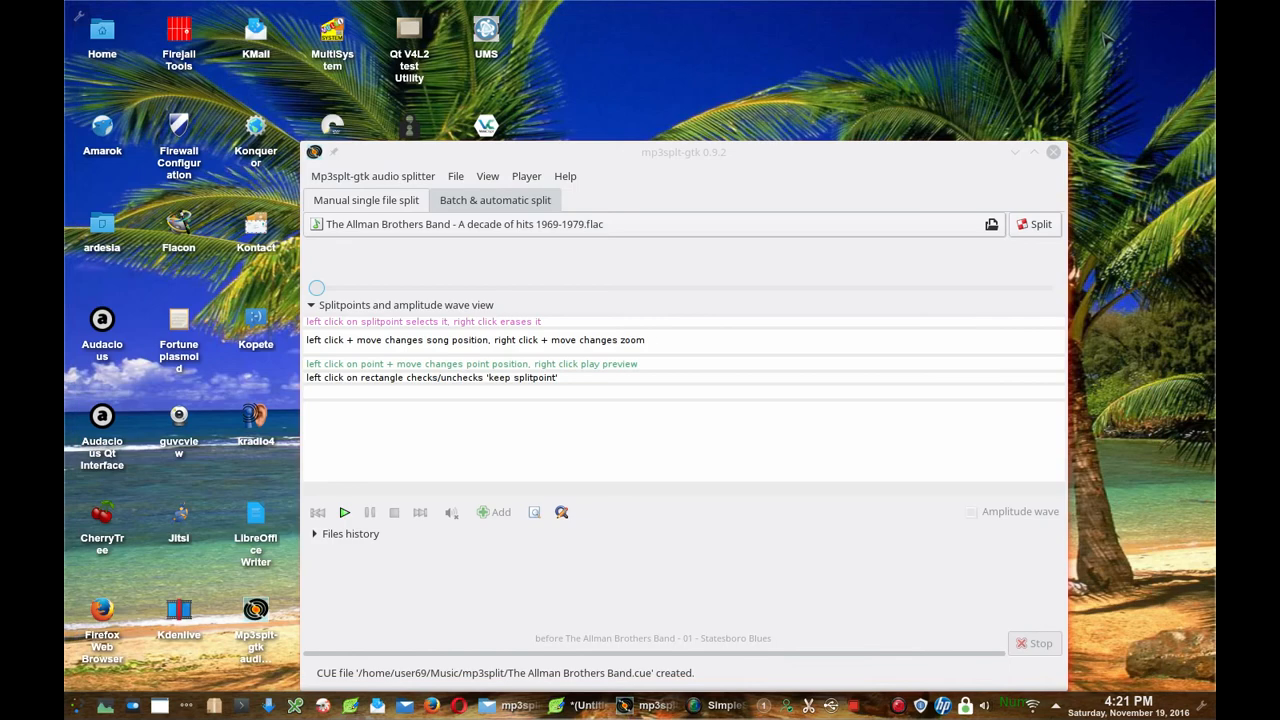
Split the album FLAC into tracks and review the resulting split files in an enlarged list window.
{"action": "left_click", "coordinate": [1036, 228]}
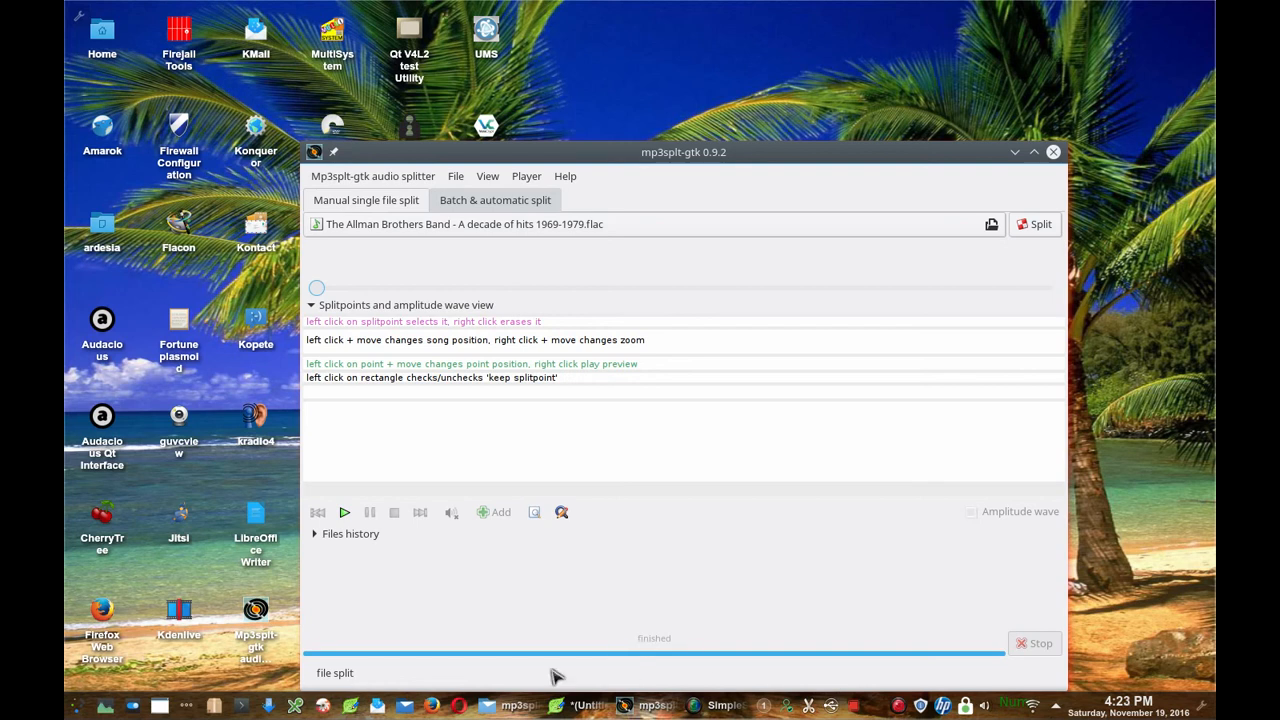
{"action": "left_click", "coordinate": [492, 180]}
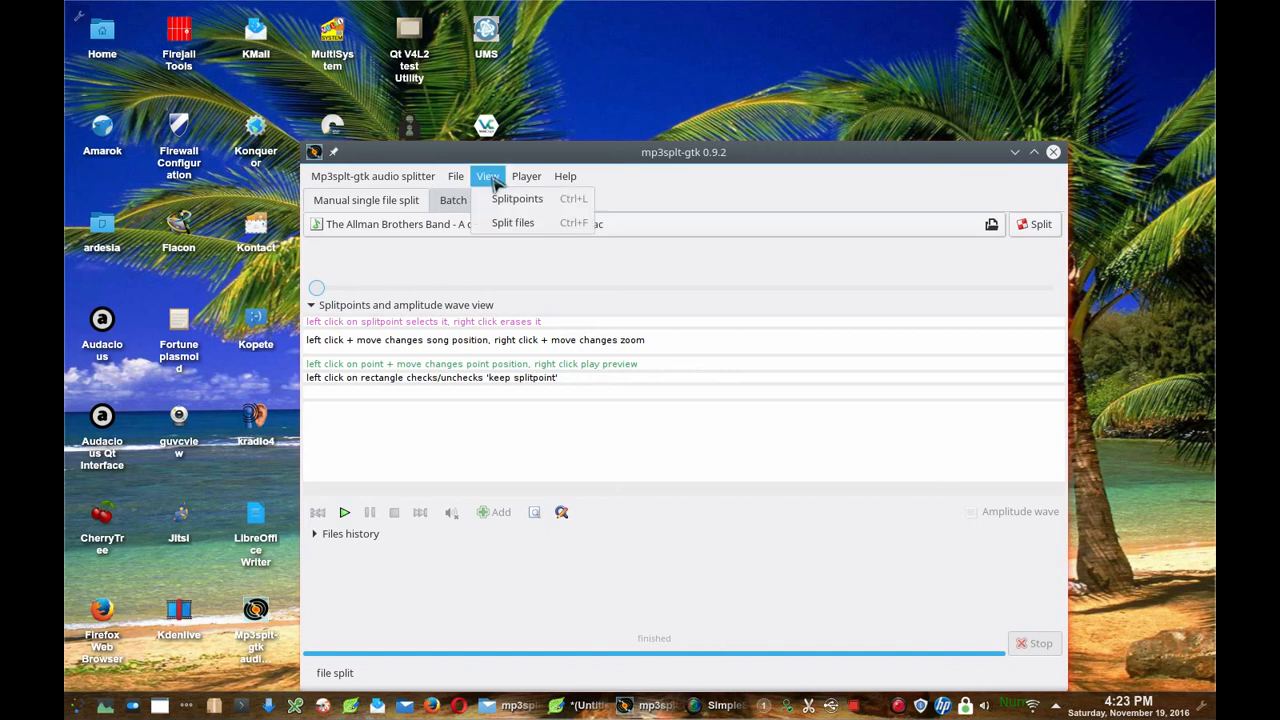
{"action": "left_click", "coordinate": [513, 222]}
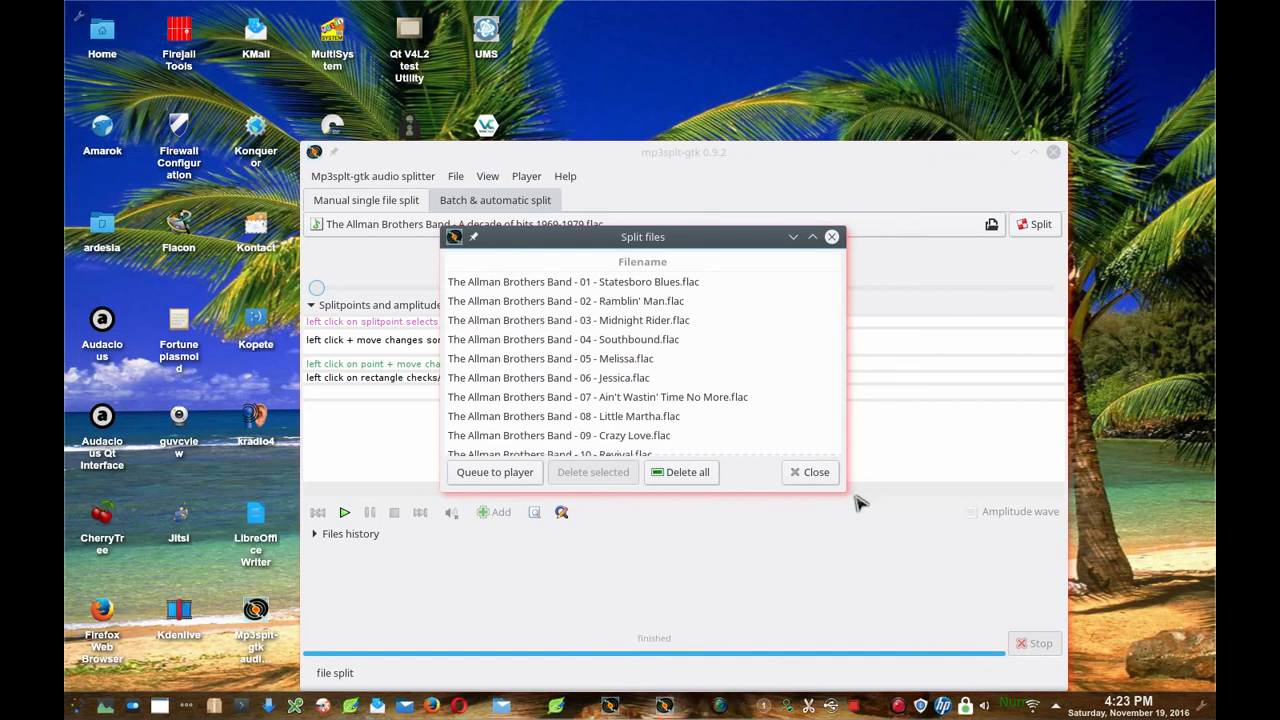
{"action": "left_click_drag", "start_coordinate": [843, 487], "coordinate": [1062, 647]}
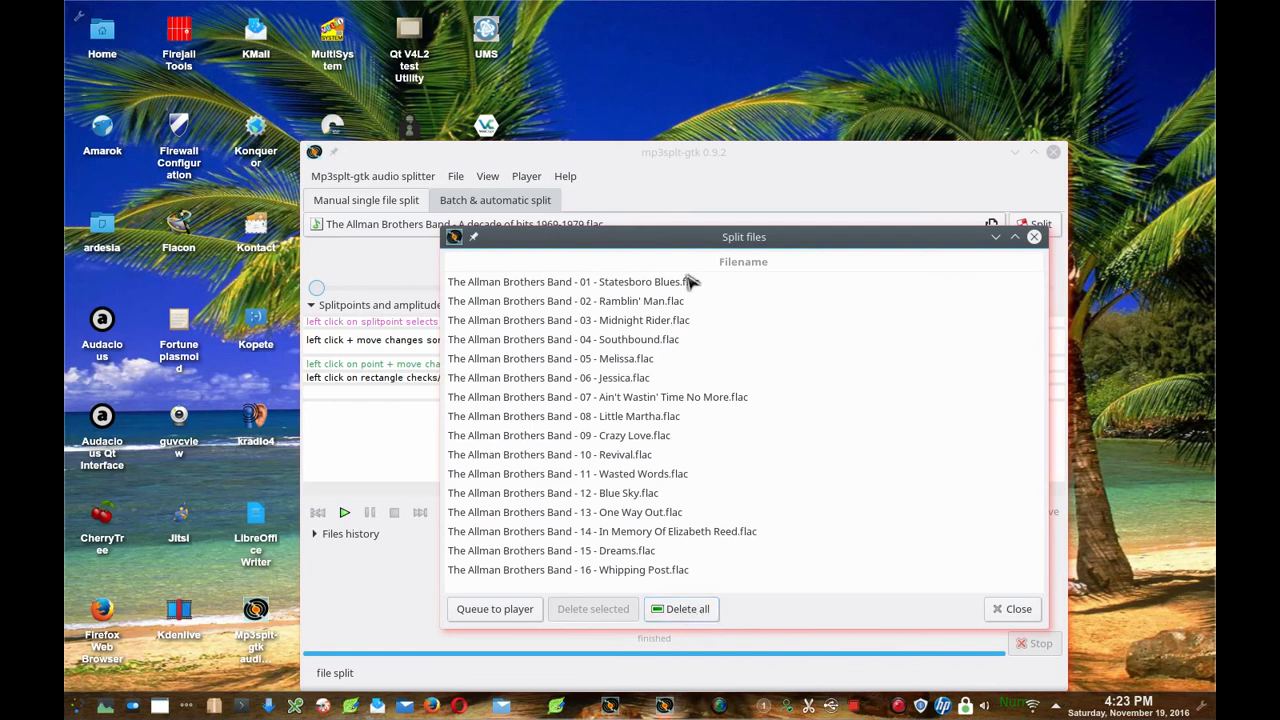
{"action": "left_click", "coordinate": [1012, 610]}
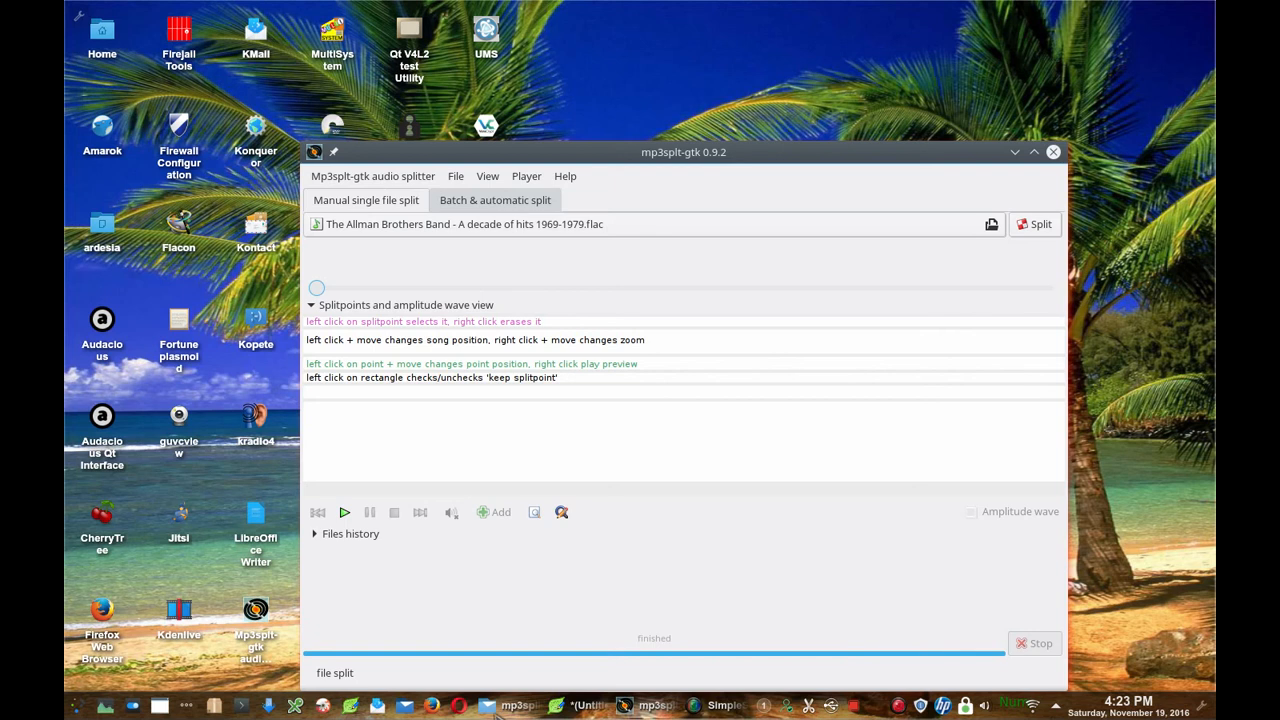
Switch to Dolphin, look through the split tracks in the mp3split folder and preview "The Allman Brothers Band - 05 - Melissa.flac".
{"action": "mouse_move", "coordinate": [490, 706]}
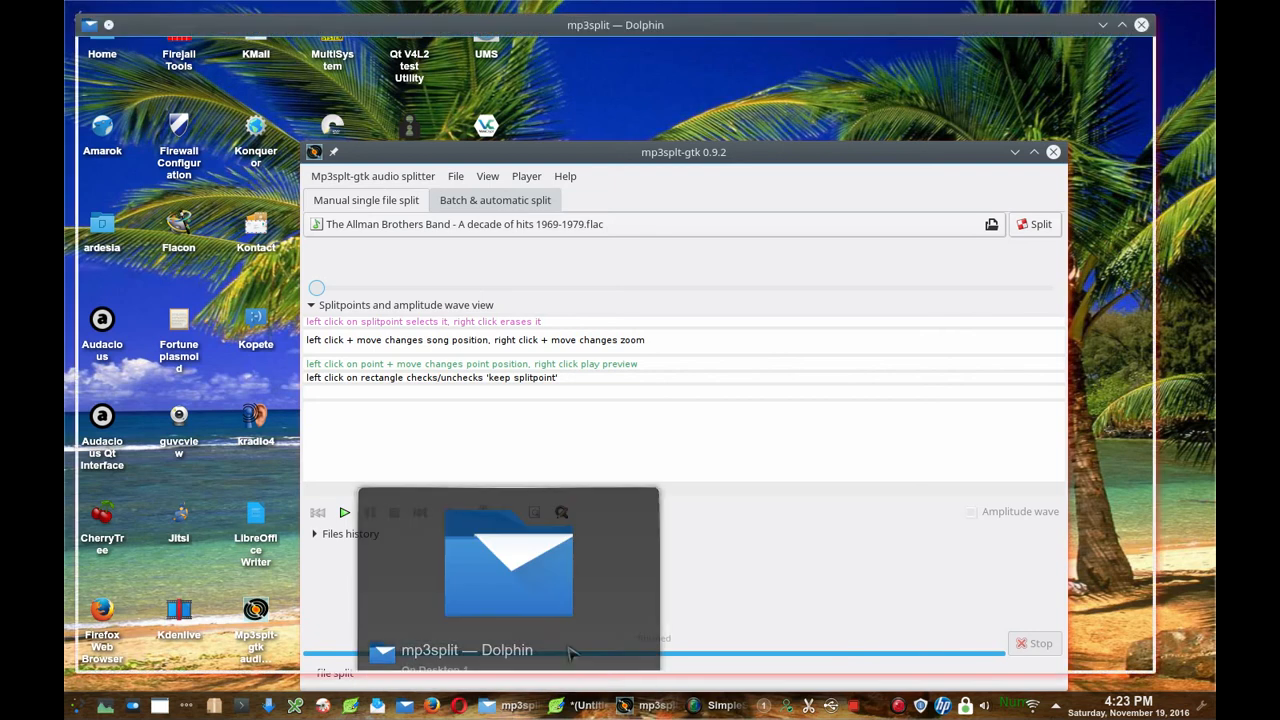
{"action": "left_click", "coordinate": [570, 652]}
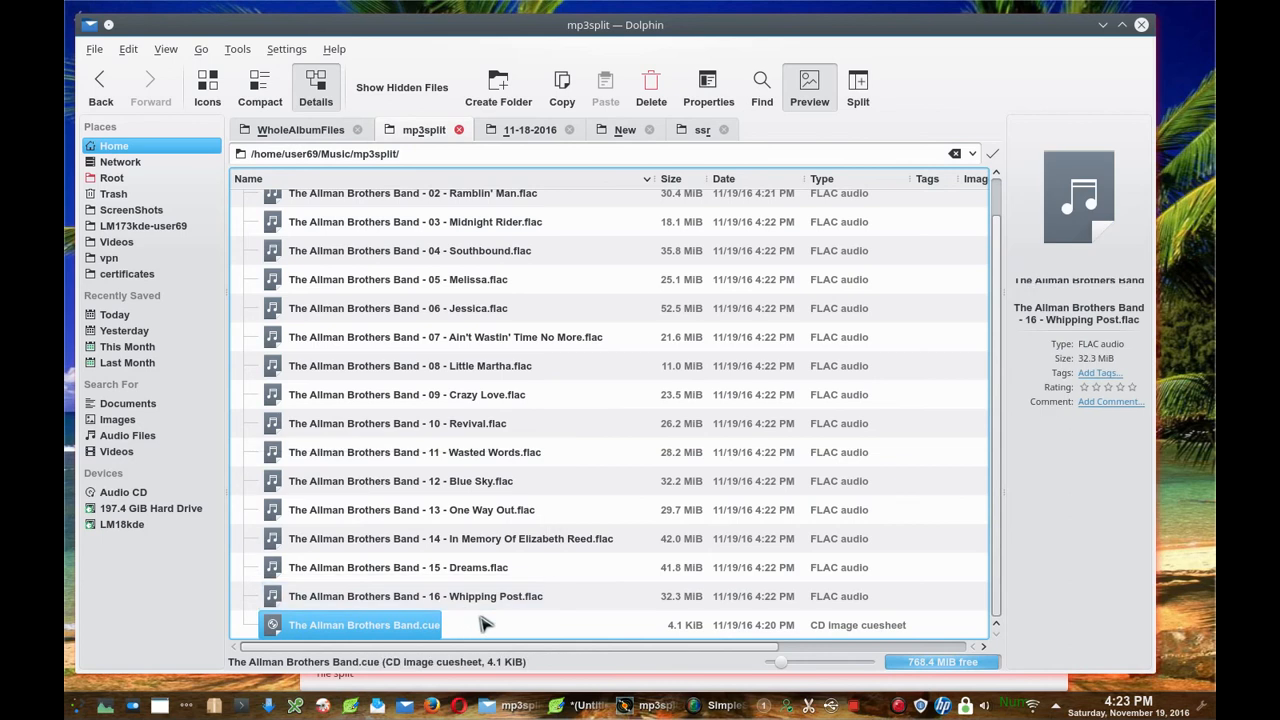
{"action": "scroll", "coordinate": [486, 620], "scroll_direction": "up", "scroll_amount": 1}
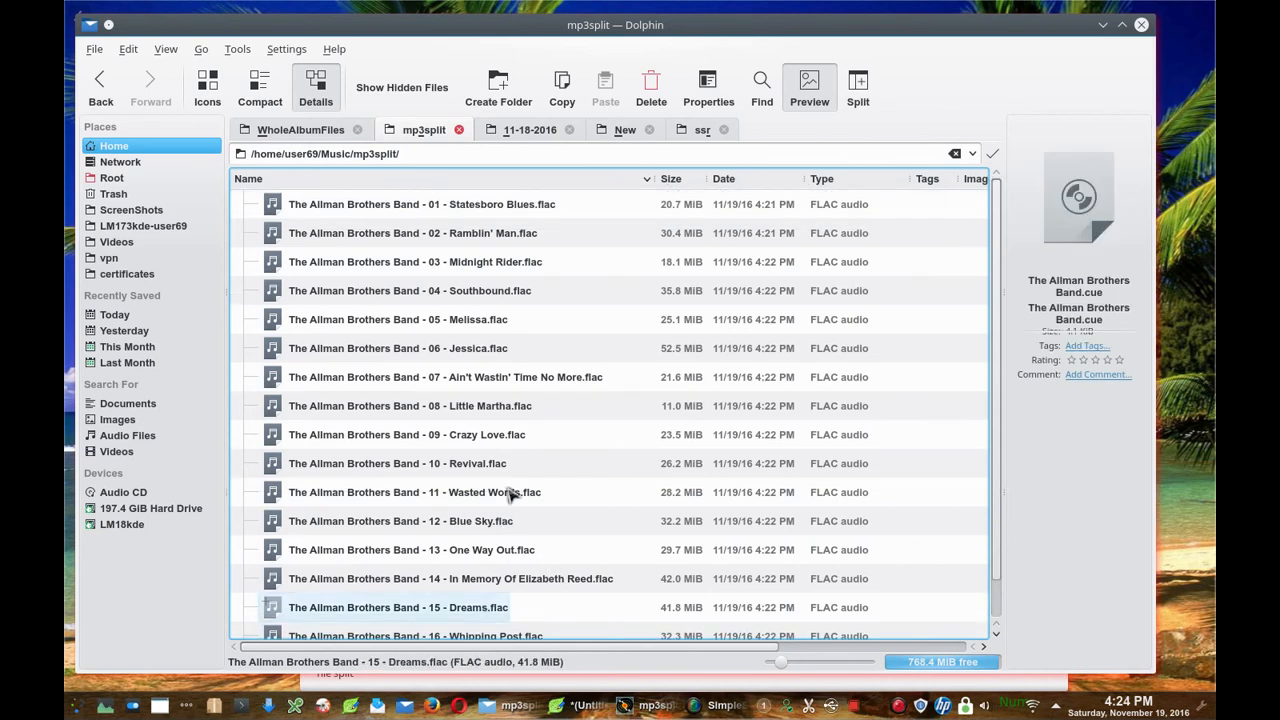
{"action": "left_click", "coordinate": [505, 322]}
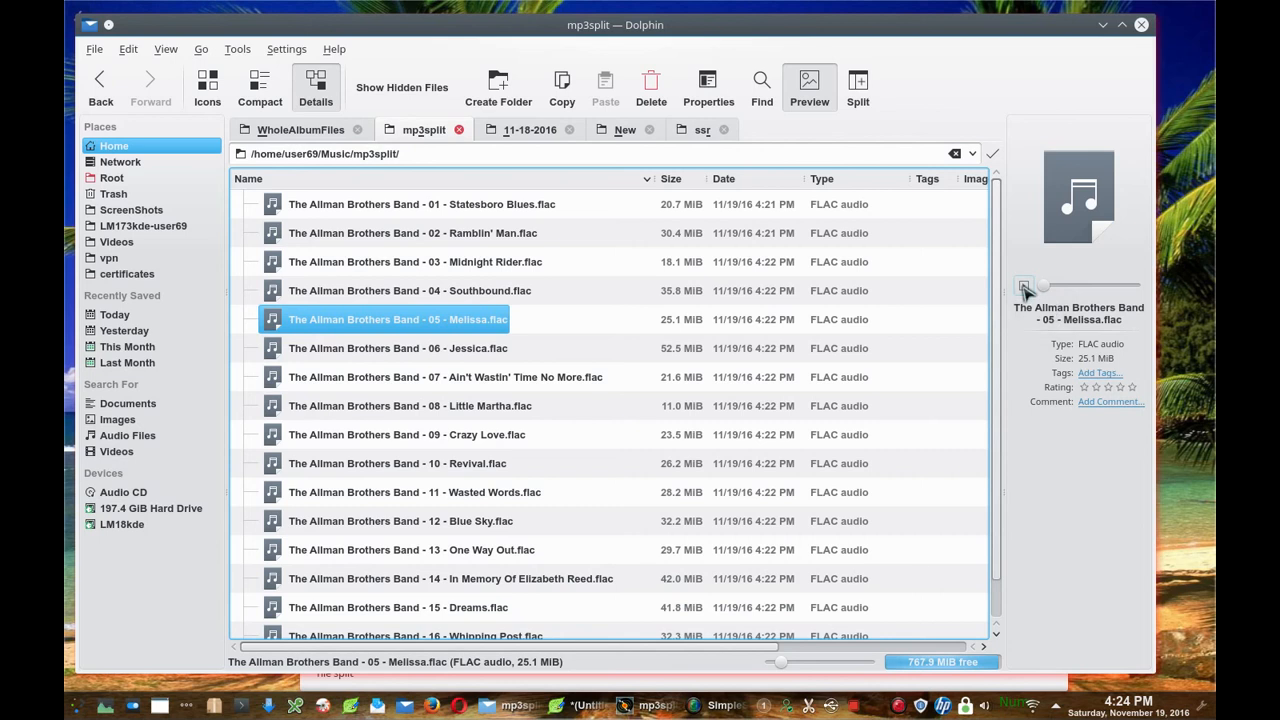
{"action": "left_click", "coordinate": [1024, 287]}
{"action": "left_click", "coordinate": [1024, 286]}
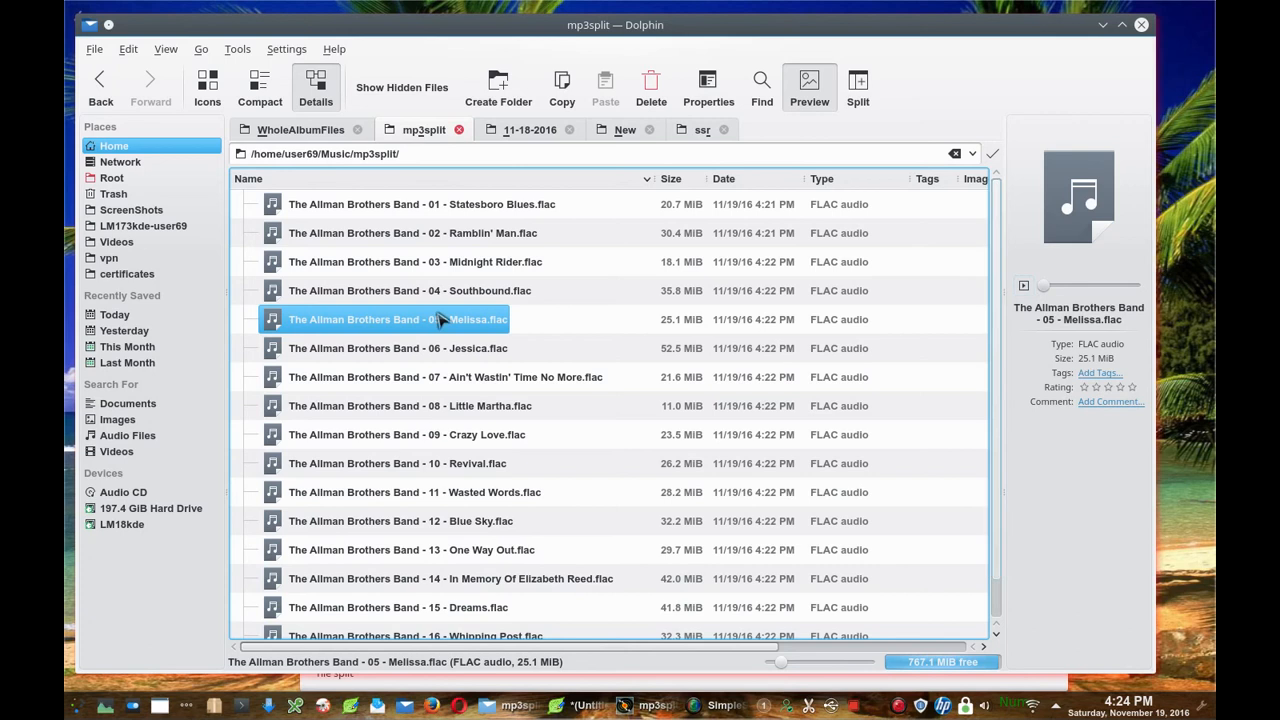
Delete all the tracks and the cue file from the mp3split folder, then minimize Dolphin.
{"action": "left_click", "coordinate": [372, 207]}
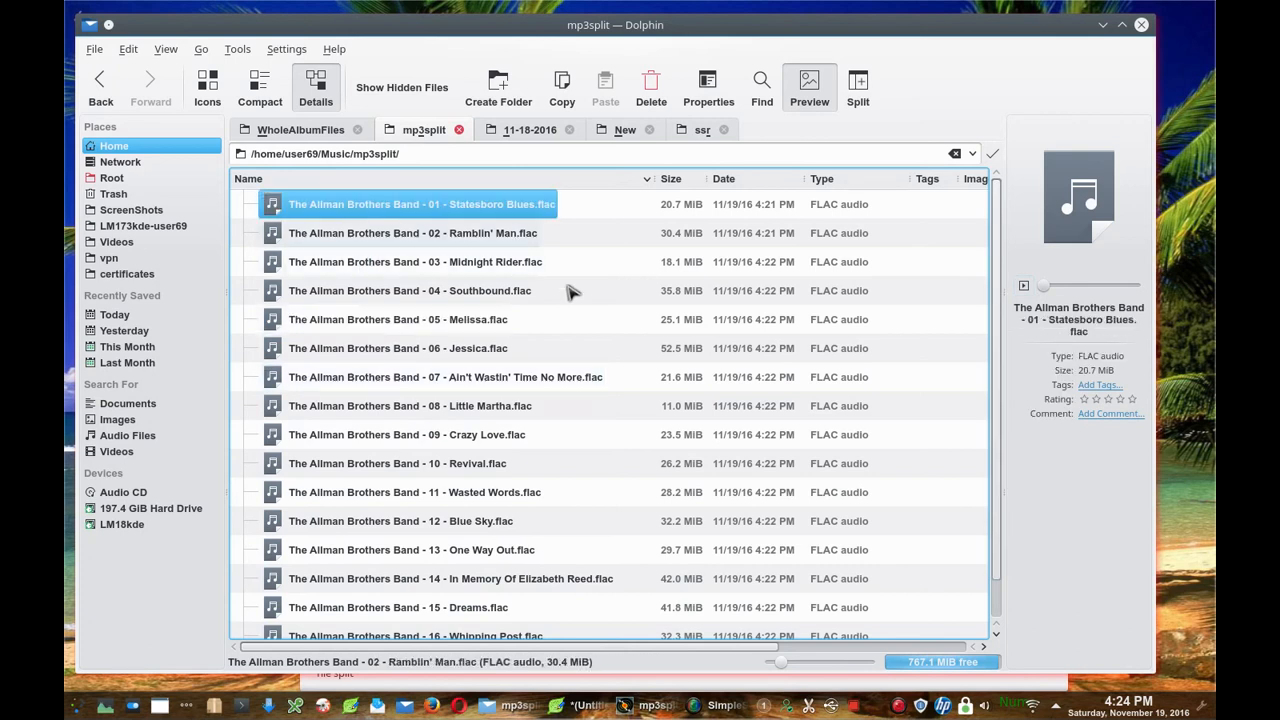
{"action": "key", "text": "ctrl+a"}
{"action": "scroll", "coordinate": [568, 291], "scroll_direction": "down", "scroll_amount": 1}
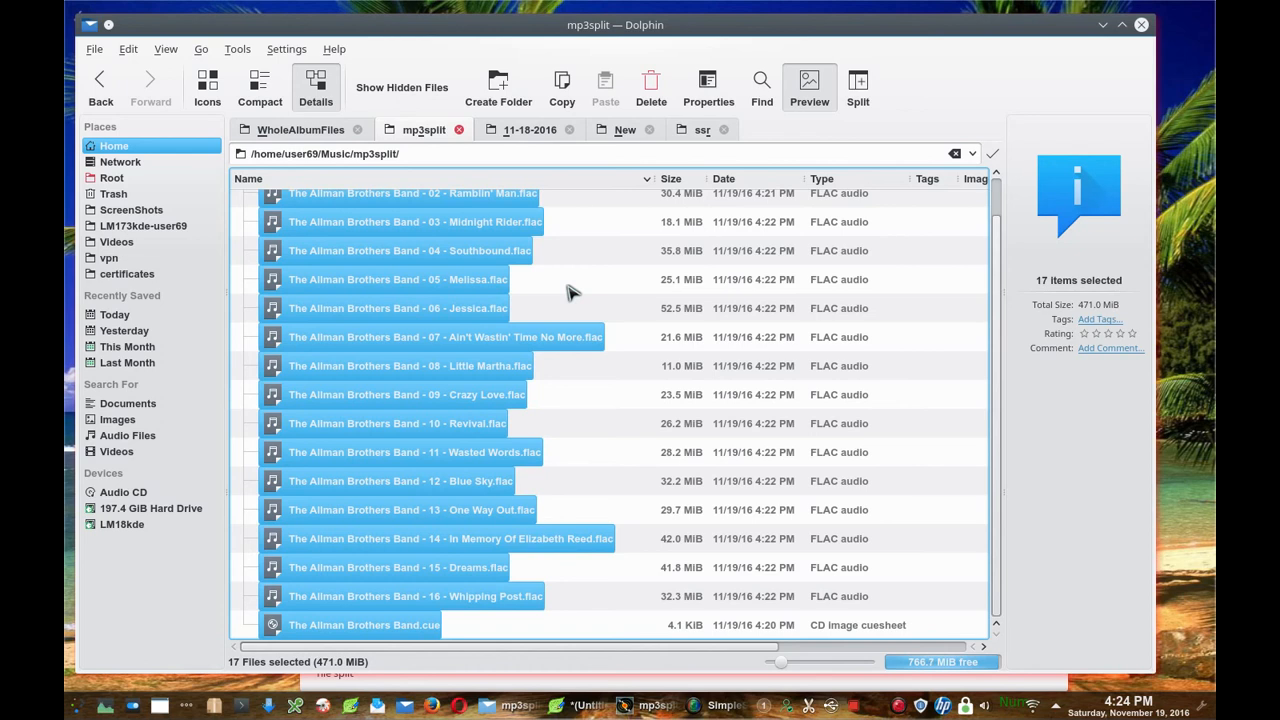
{"action": "key", "text": "Delete"}
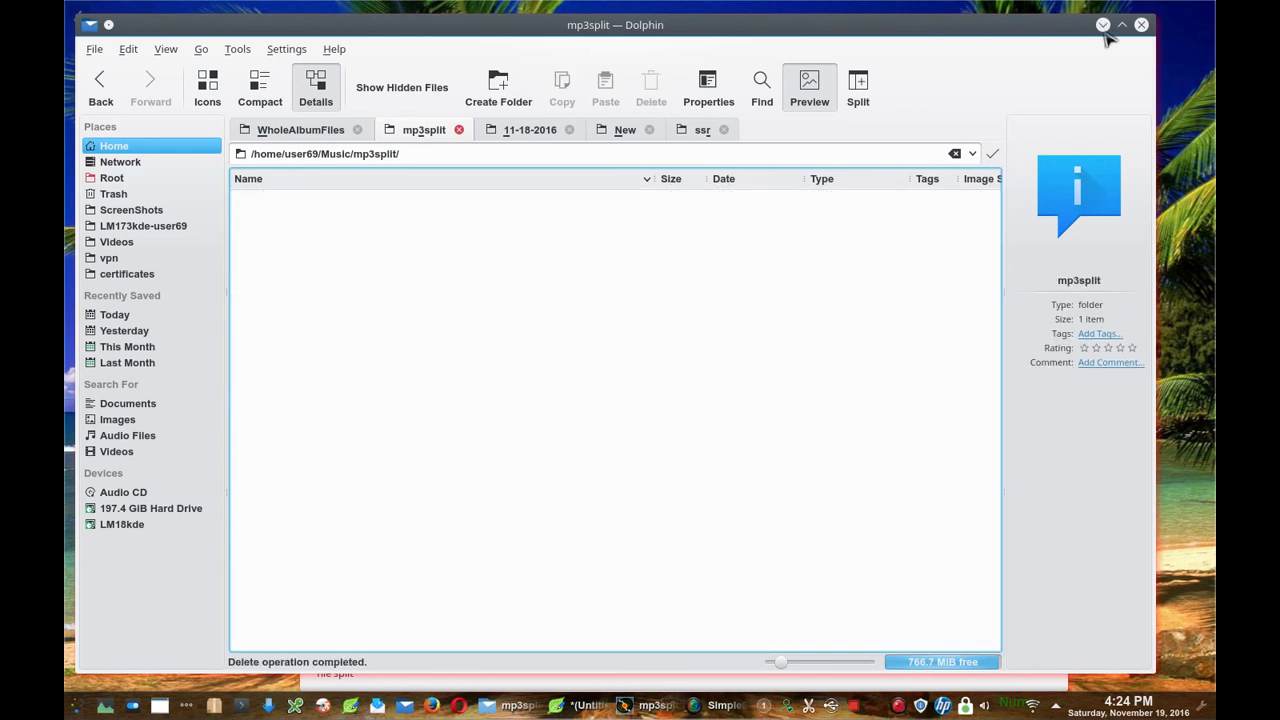
{"action": "left_click", "coordinate": [1103, 27]}
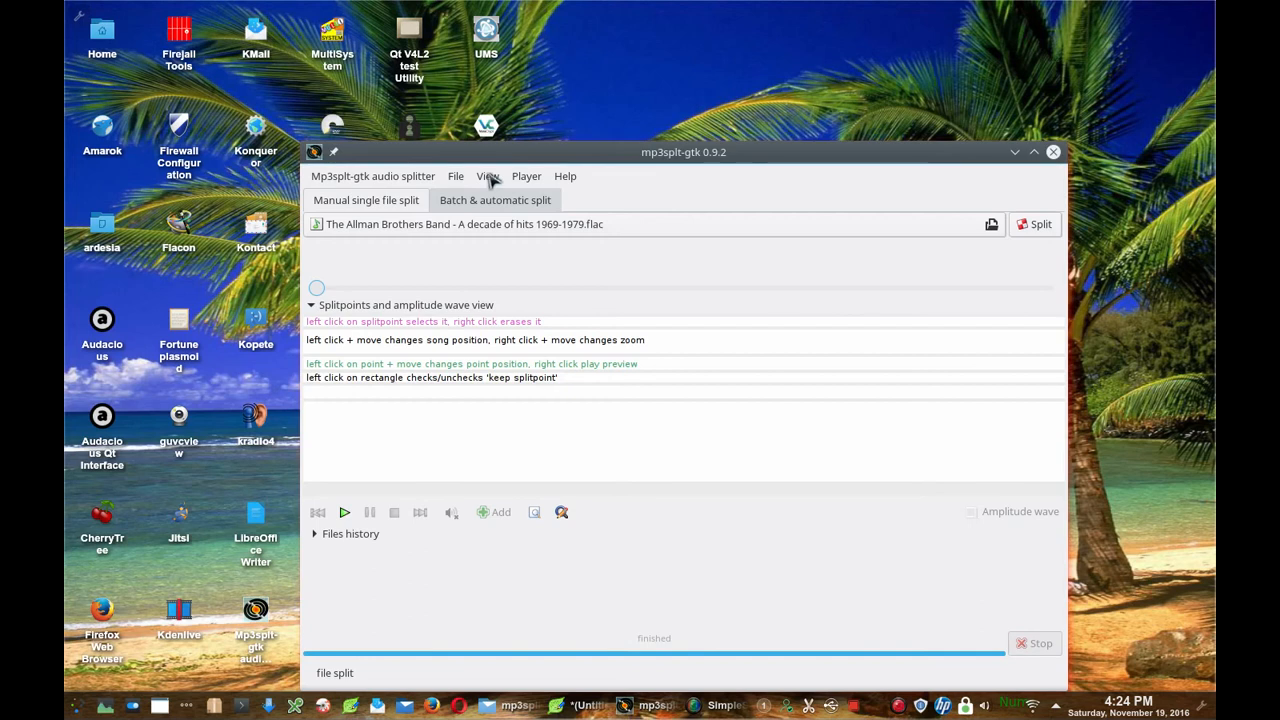
{"action": "left_click", "coordinate": [456, 176]}
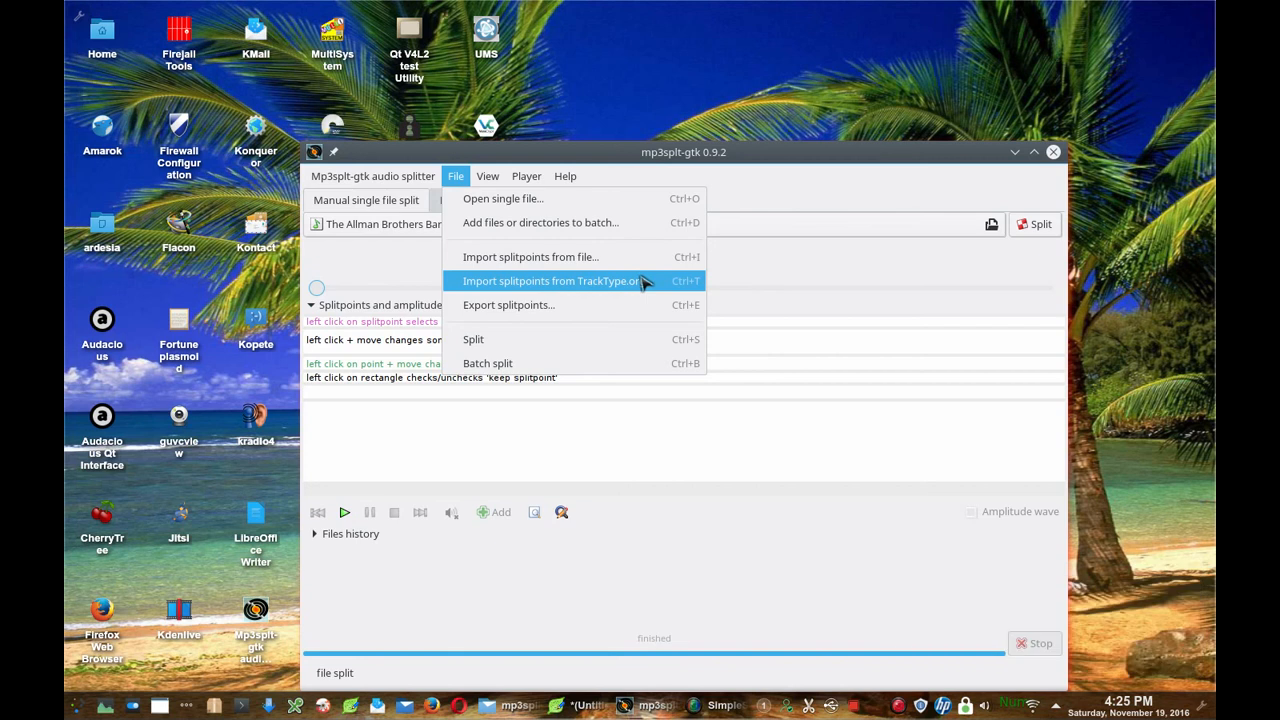
{"action": "left_click", "coordinate": [778, 182]}
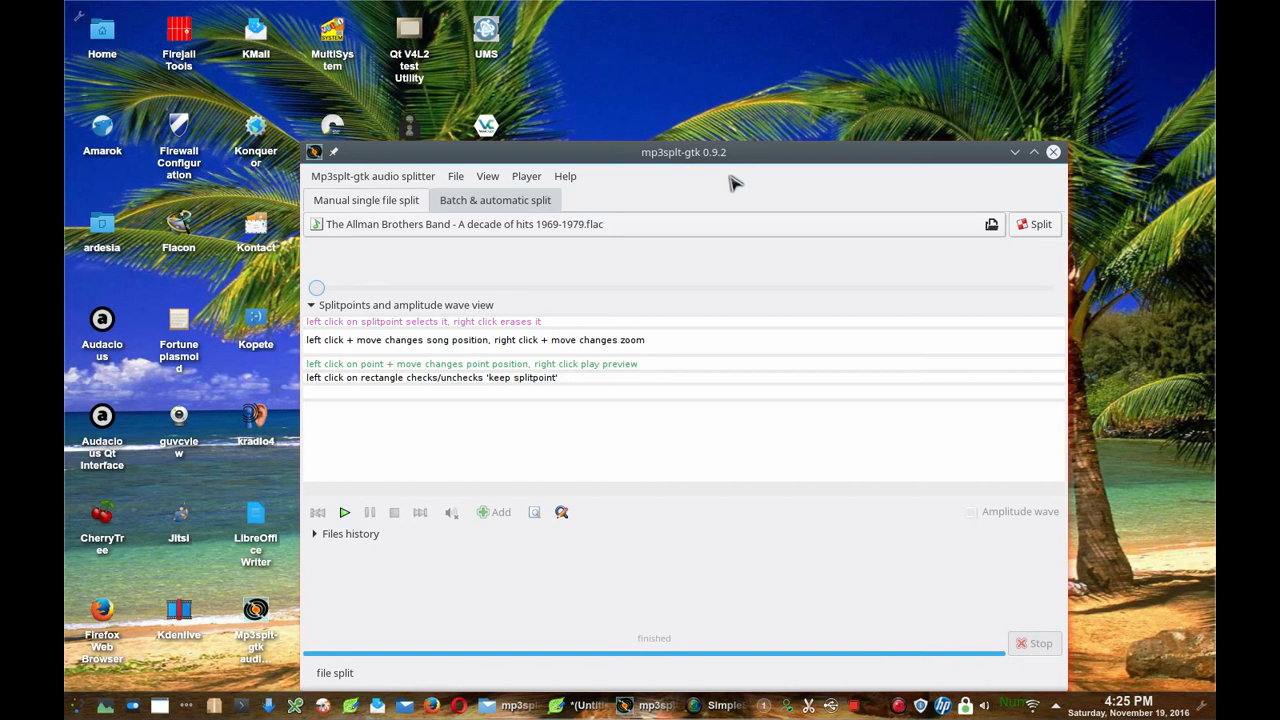
Restart mp3splt-gtk and open "The Allman Brothers Band - A decade of hits 1969-1979.flac" from the WholeAlbumFiles folder.
{"action": "left_click", "coordinate": [1054, 152]}
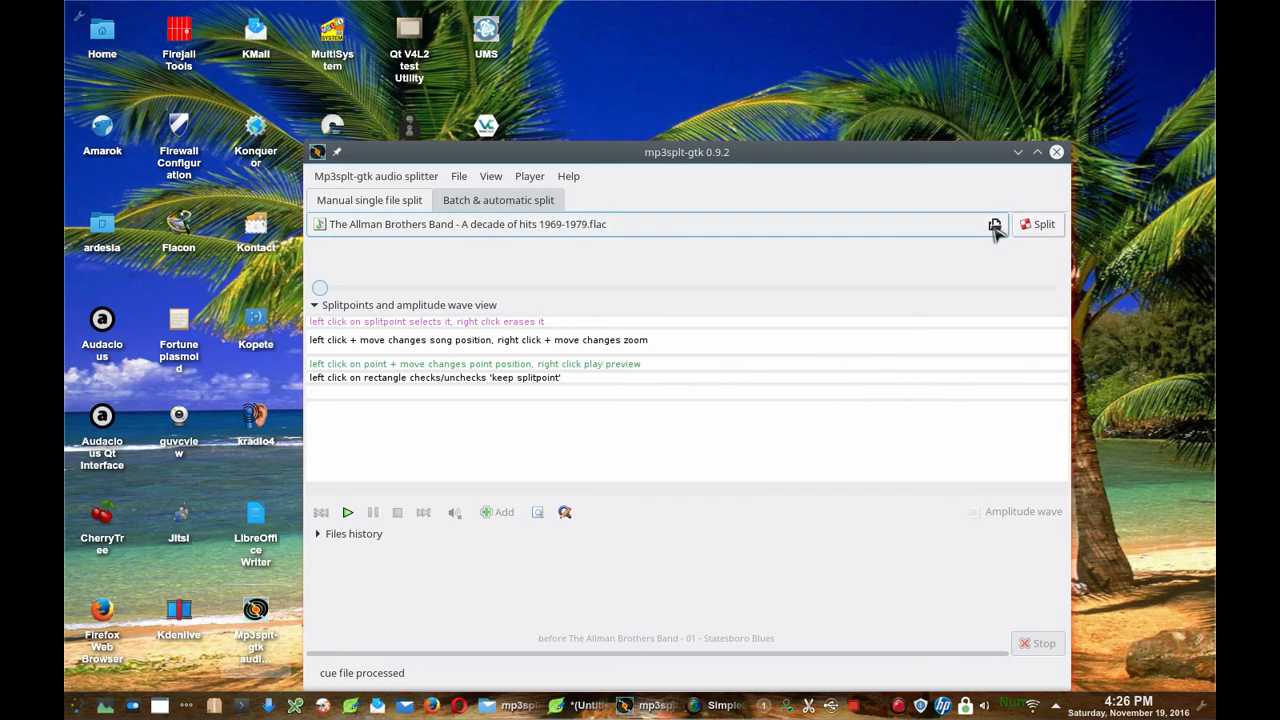
{"action": "left_click", "coordinate": [996, 228]}
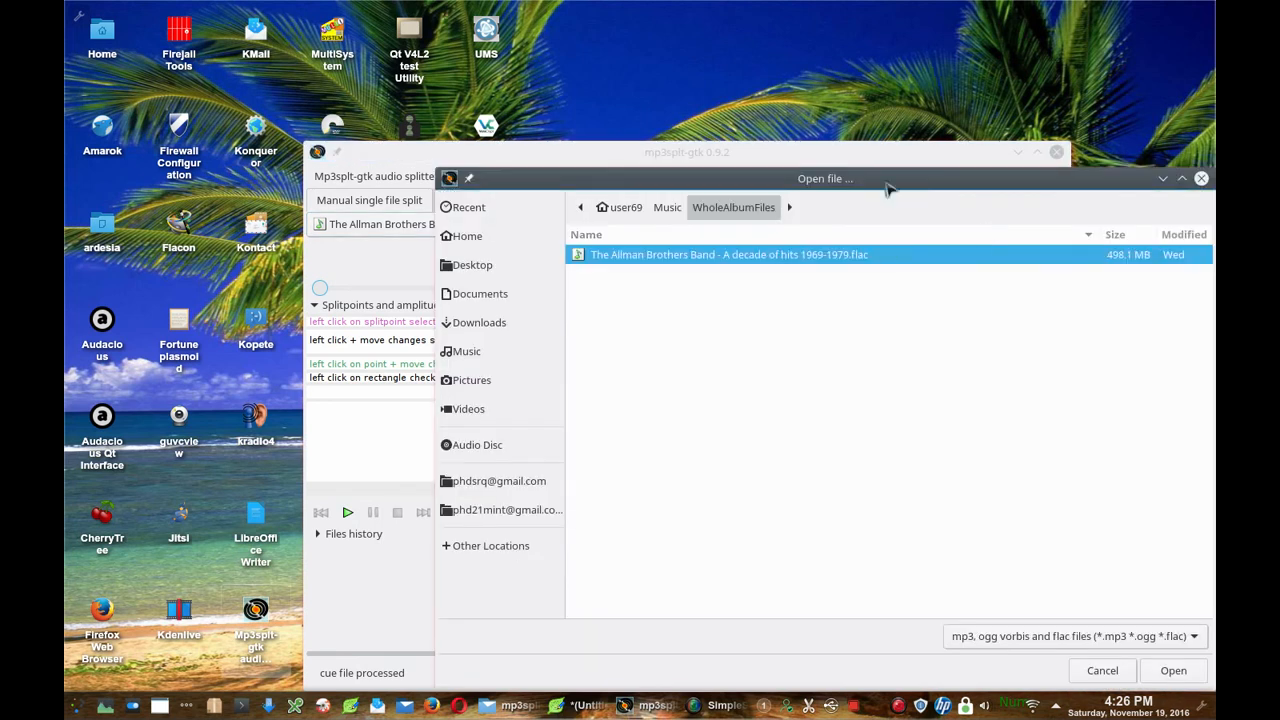
{"action": "left_click_drag", "start_coordinate": [887, 188], "coordinate": [754, 172]}
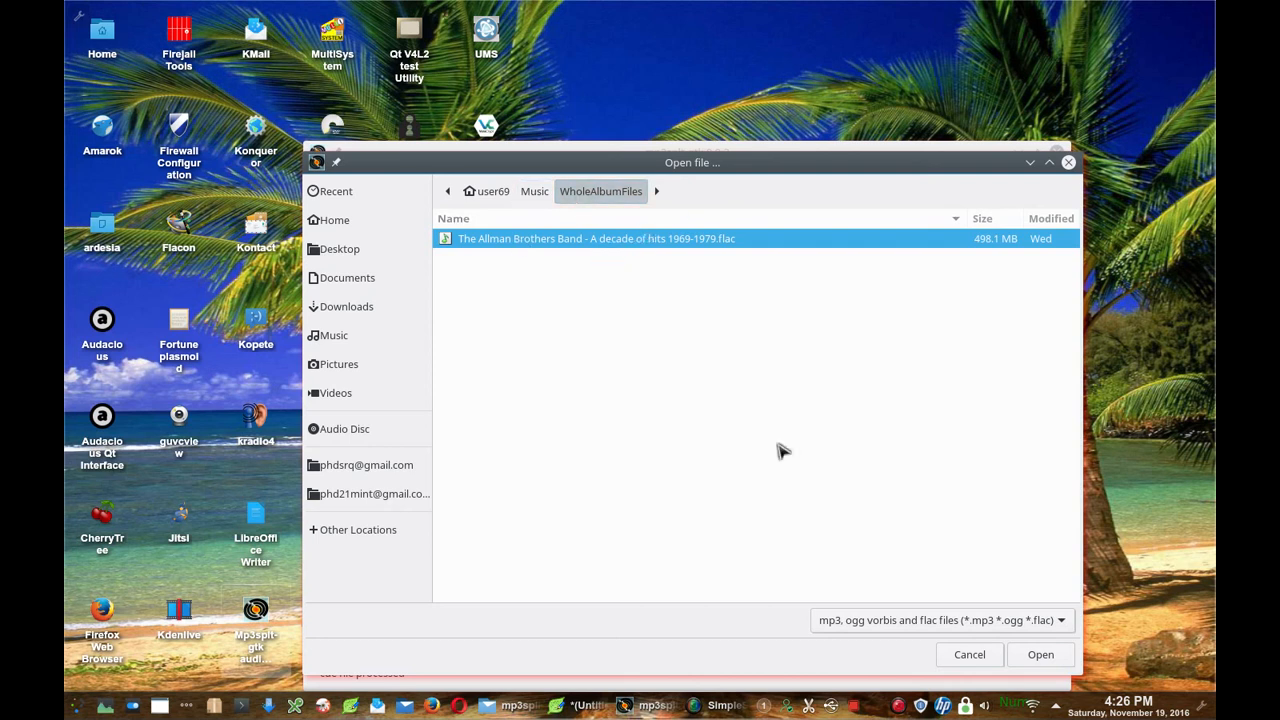
{"action": "left_click", "coordinate": [1040, 655]}
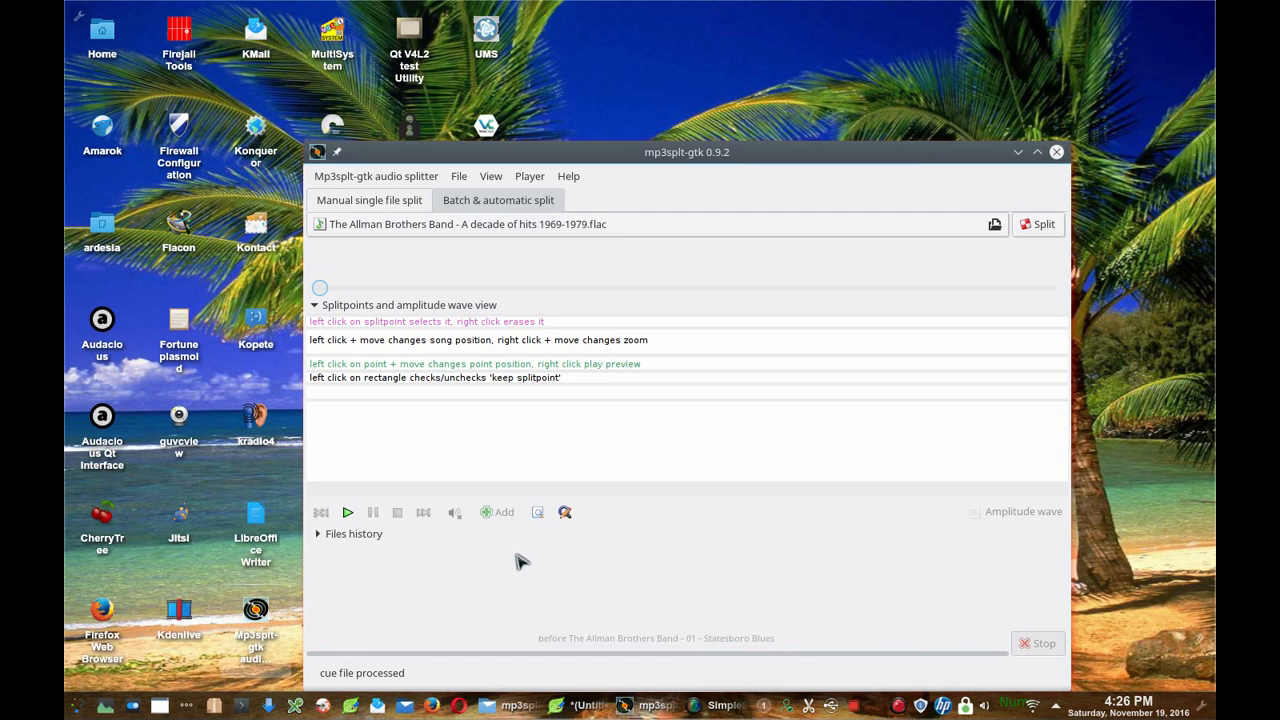
{"action": "left_click", "coordinate": [461, 178]}
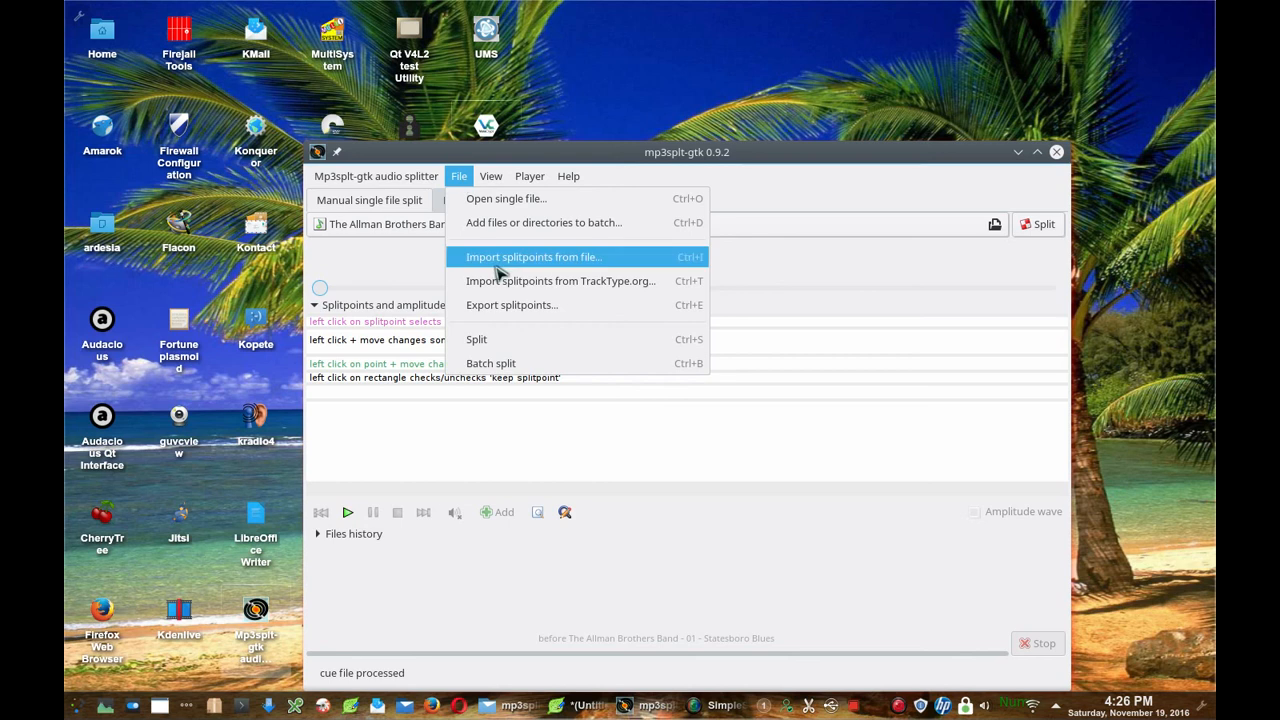
{"action": "left_click", "coordinate": [834, 170]}
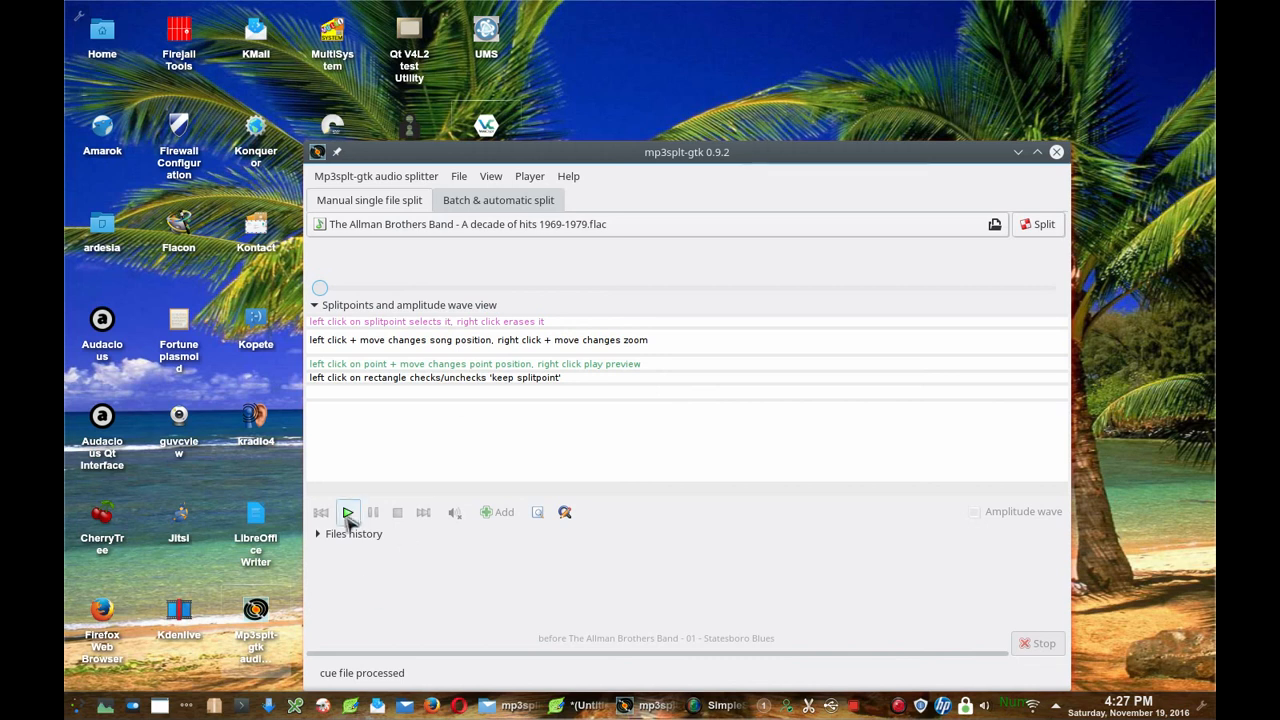
Play the album with the volume raised, then turn off the amplitude wave display.
{"action": "left_click", "coordinate": [348, 513]}
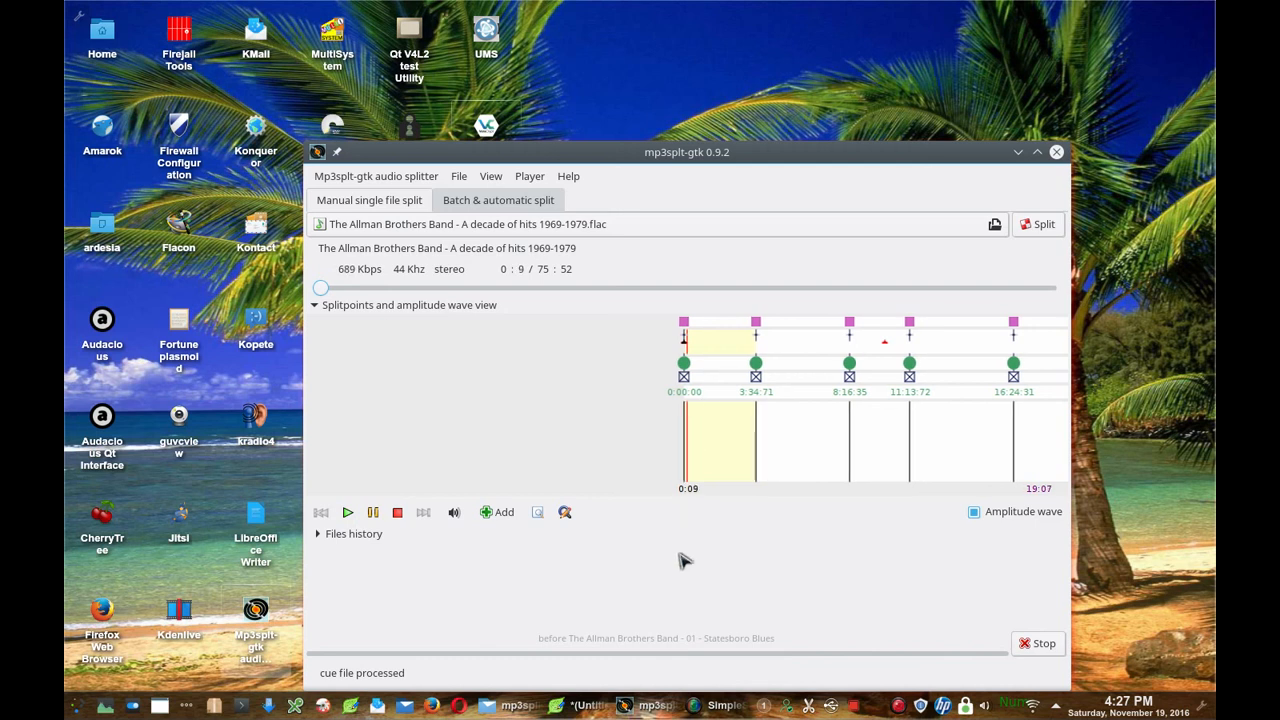
{"action": "key", "text": "XF86AudioRaiseVolume"}
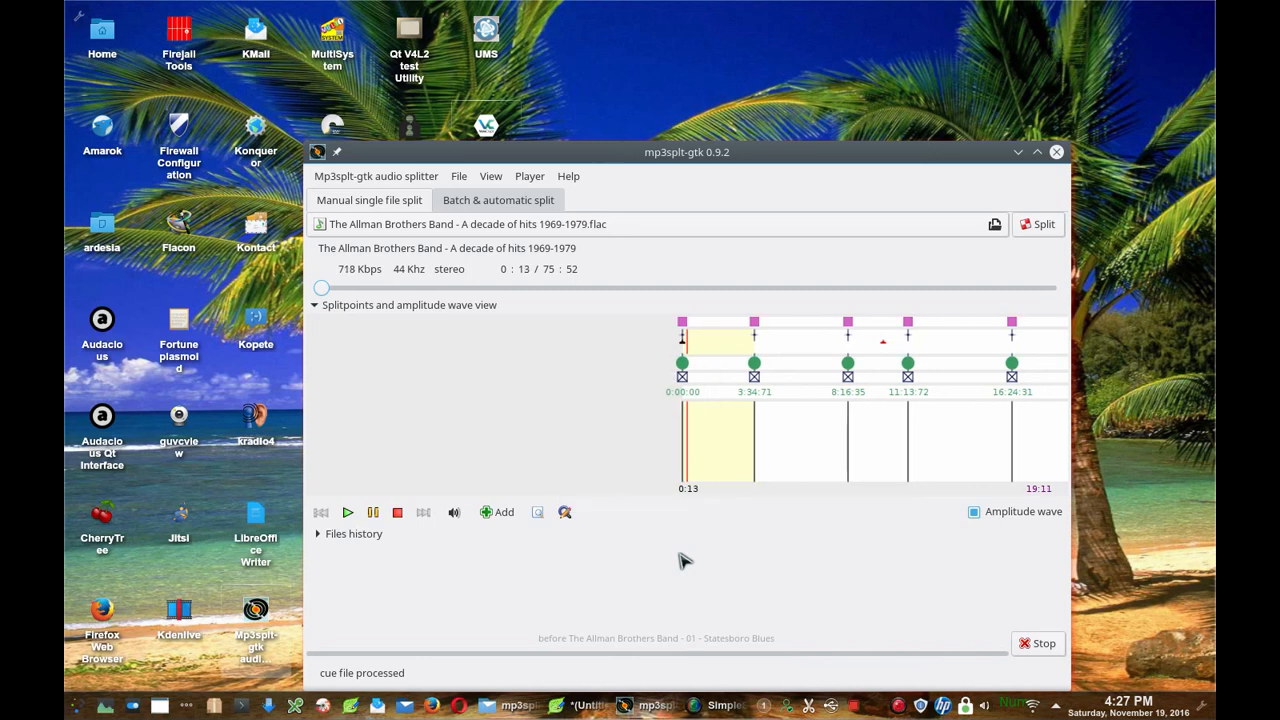
{"action": "key", "text": "XF86AudioRaiseVolume"}
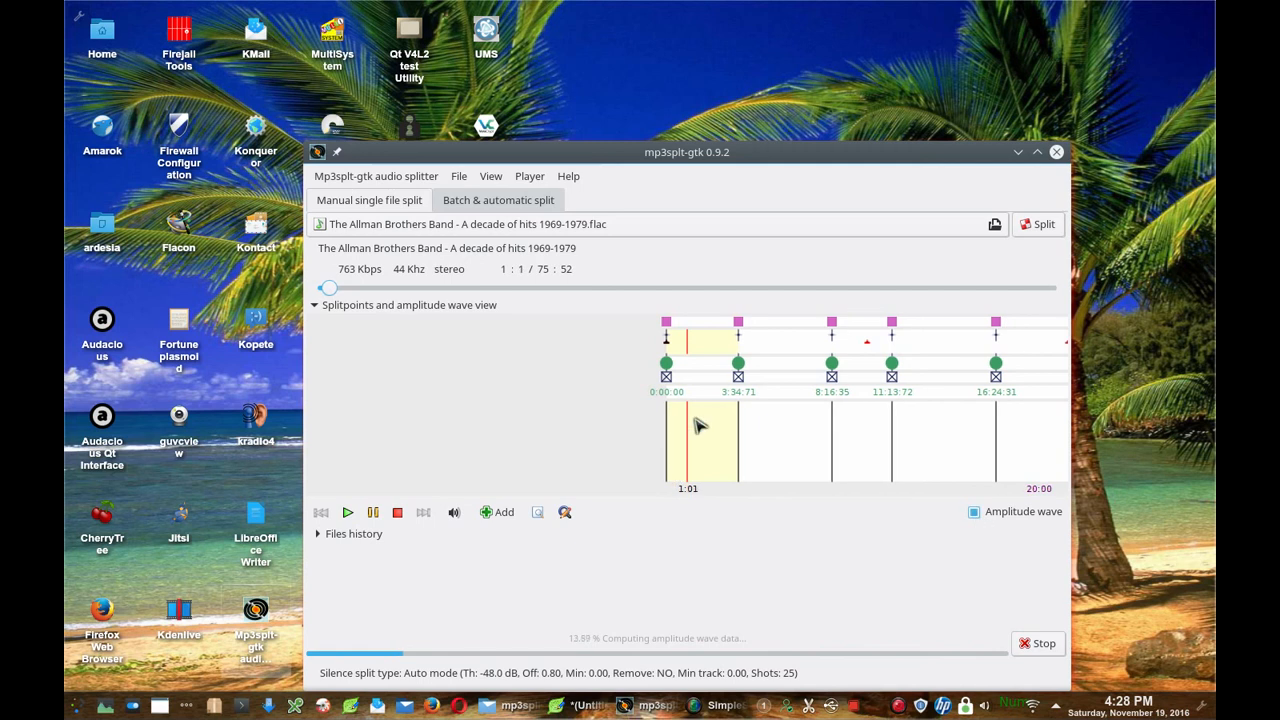
{"action": "left_click", "coordinate": [979, 515]}
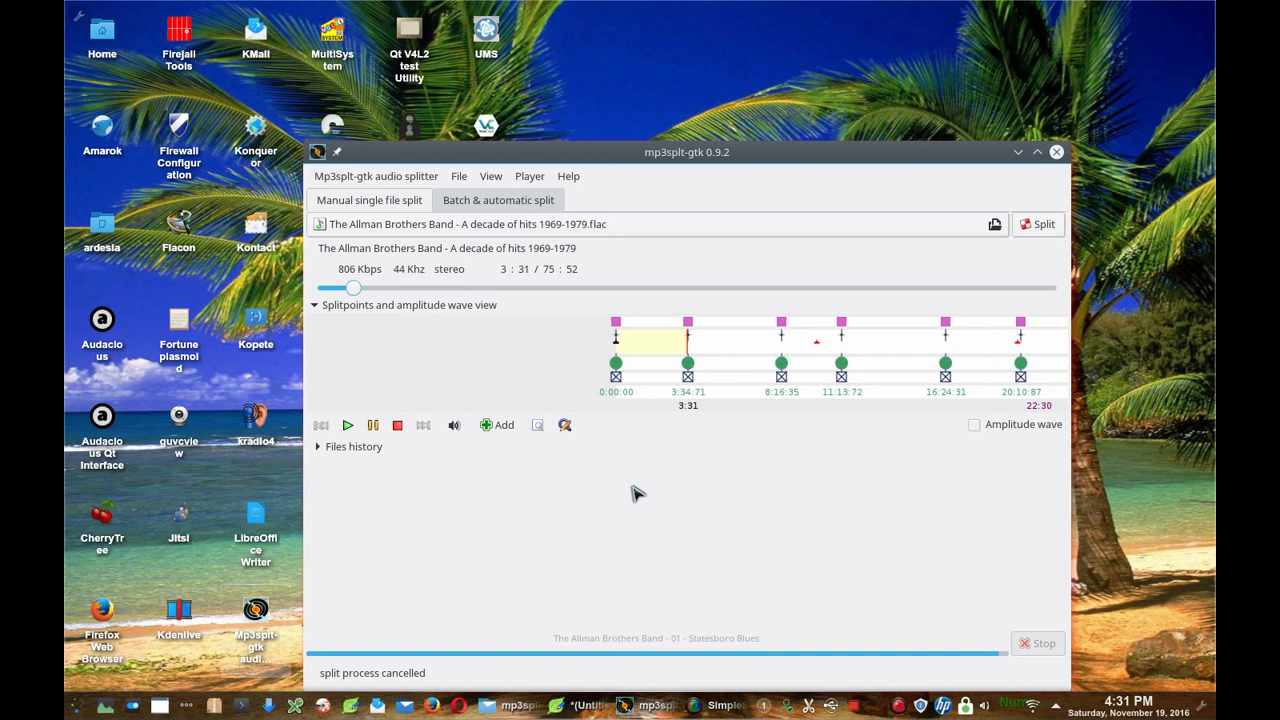
Lower the volume, pause playback at about 4:16 and add a splitpoint at that position.
{"action": "key", "text": "XF86AudioLowerVolume"}
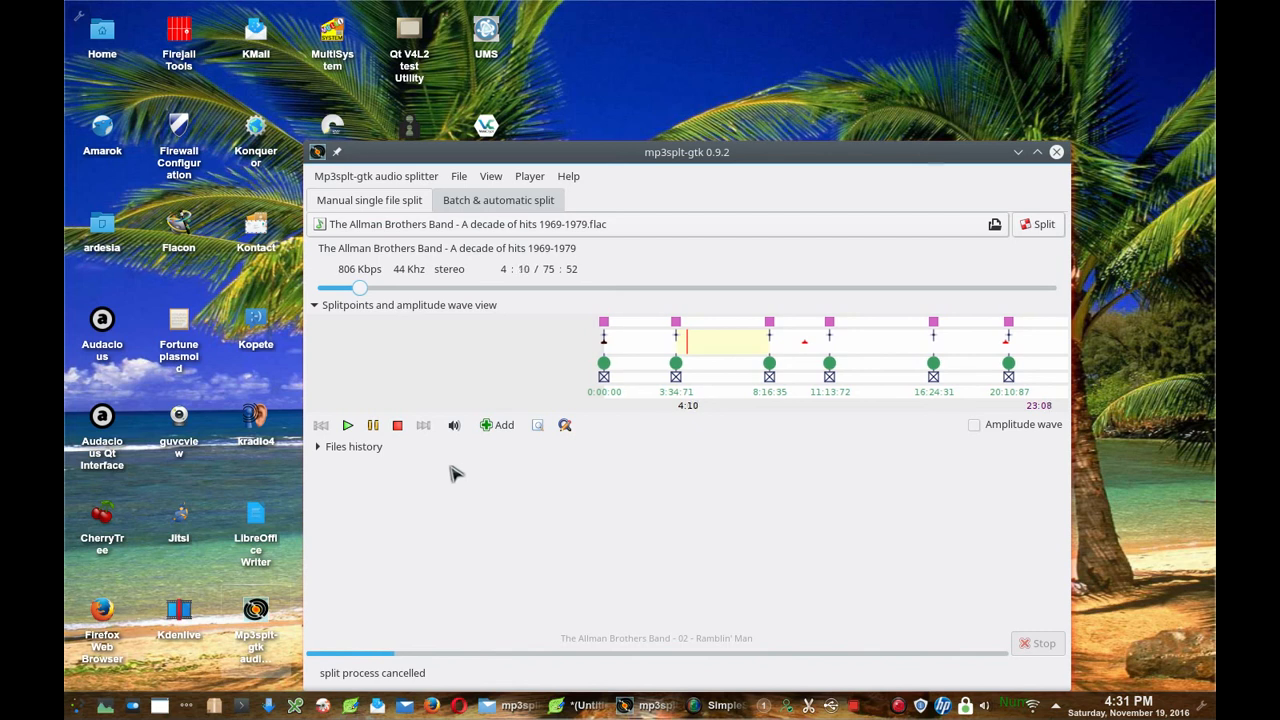
{"action": "left_click", "coordinate": [374, 427]}
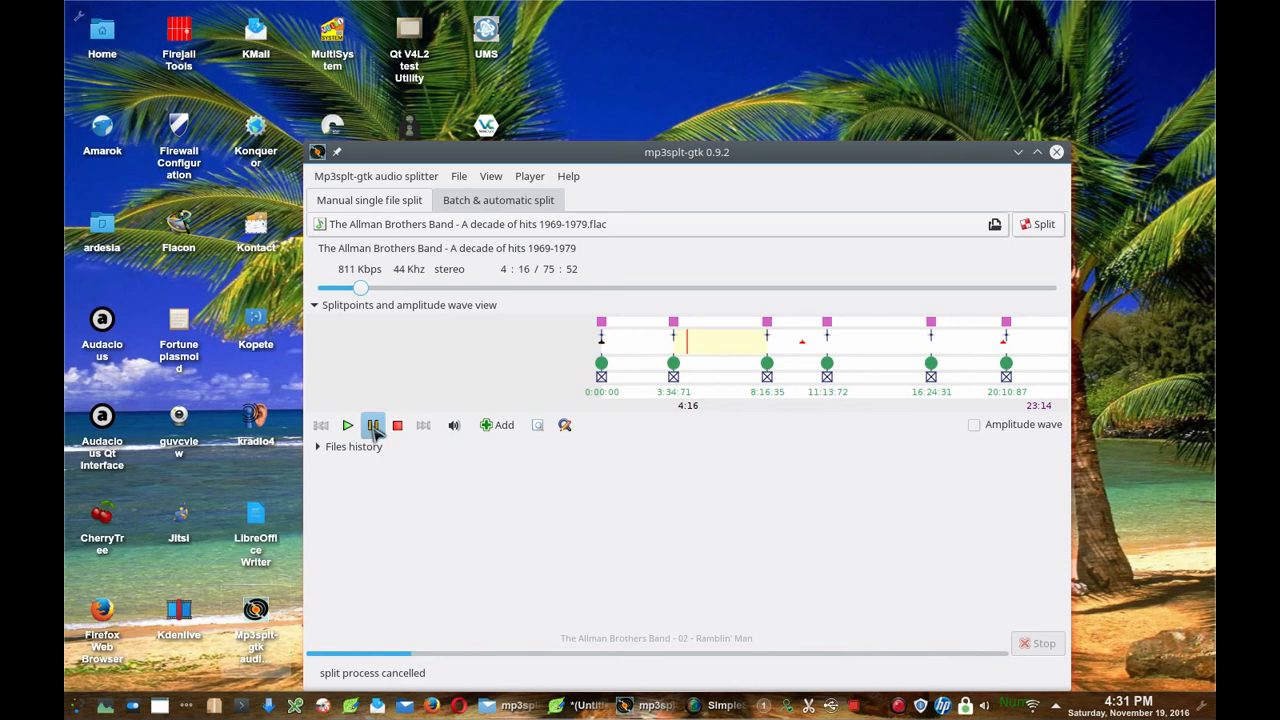
{"action": "left_click", "coordinate": [496, 425]}
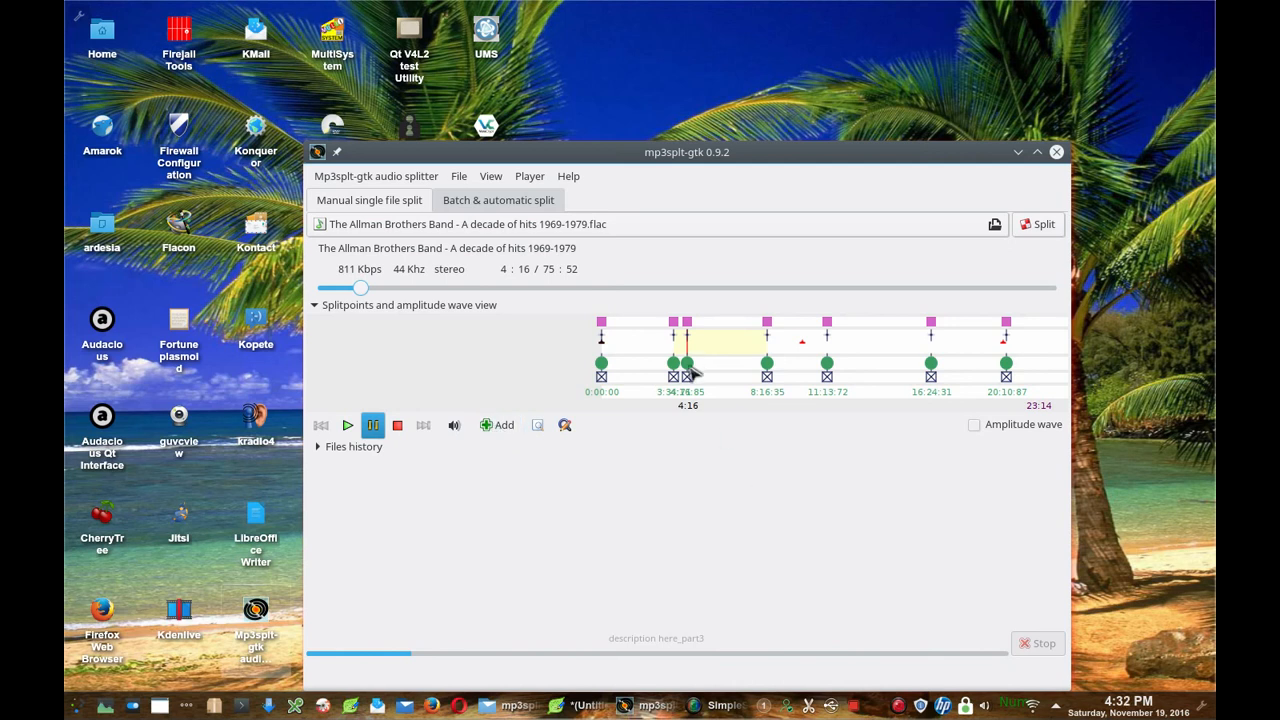
Review the album's splitpoints in the Splitpoints list, including the manually added one, and close the list.
{"action": "left_click", "coordinate": [491, 180]}
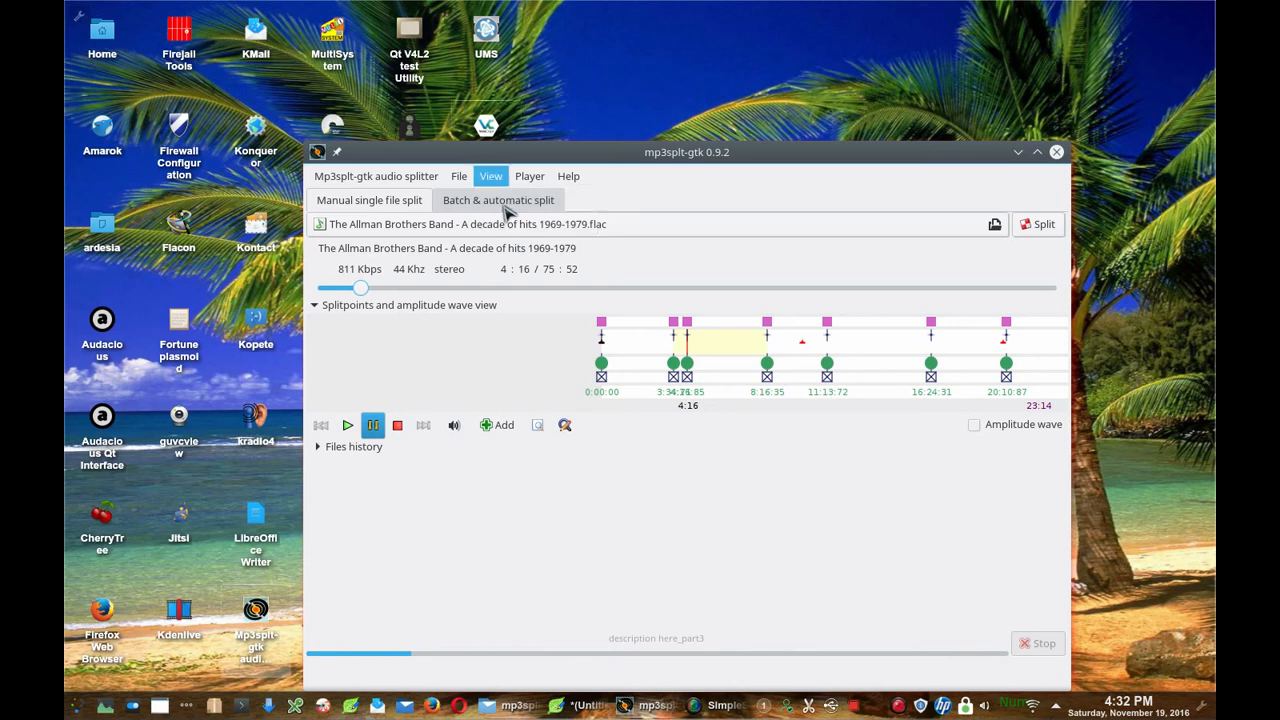
{"action": "left_click", "coordinate": [576, 256]}
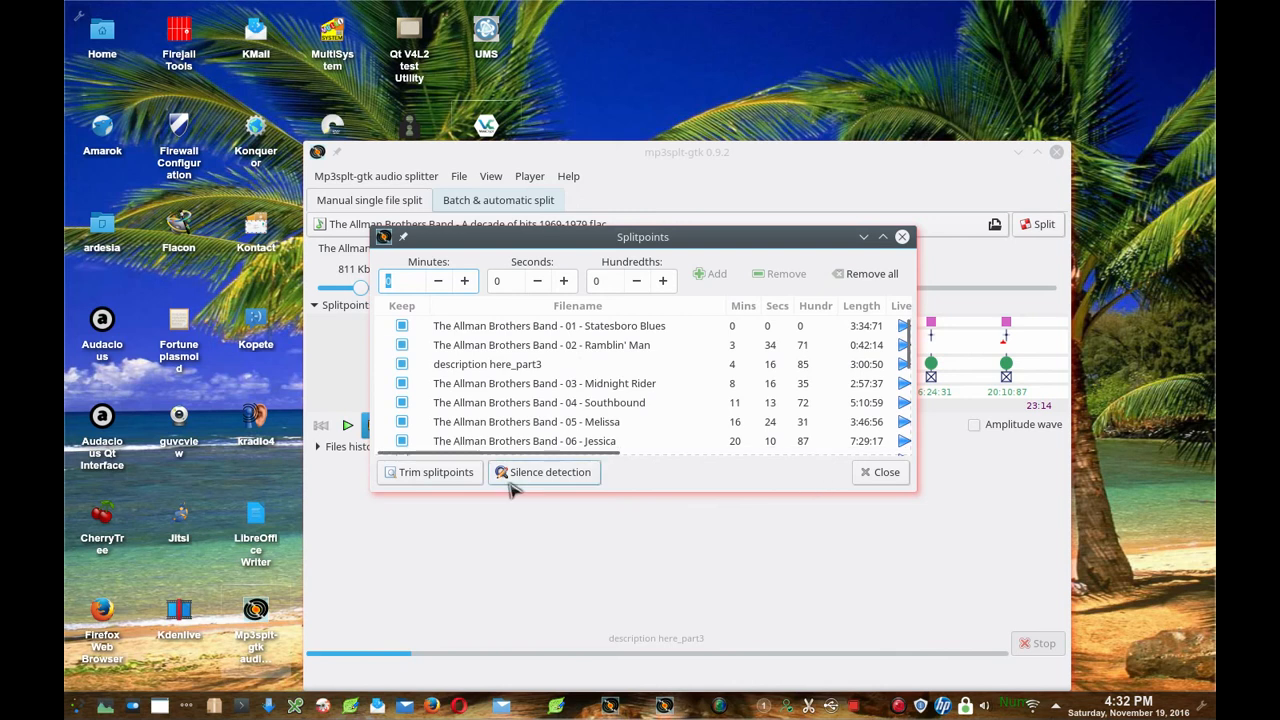
{"action": "left_click", "coordinate": [880, 472]}
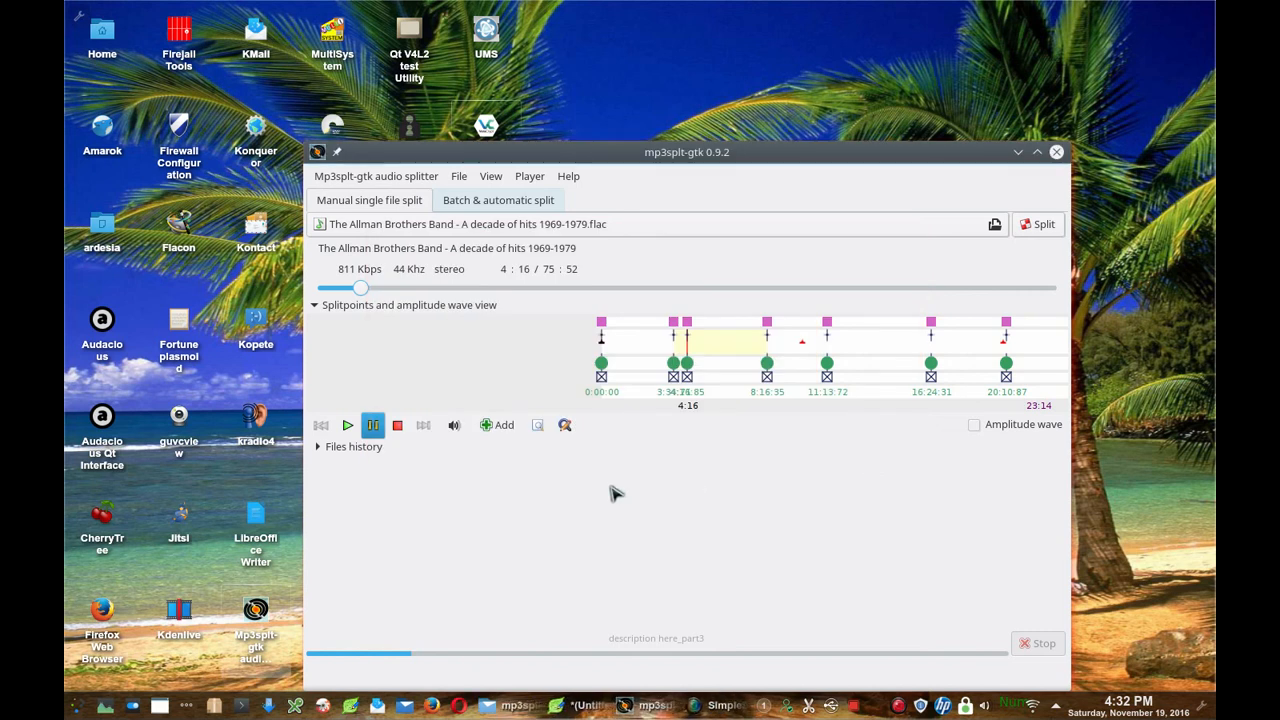
Resume playback of the album from the paused position, then stop the player.
{"action": "left_click", "coordinate": [348, 428]}
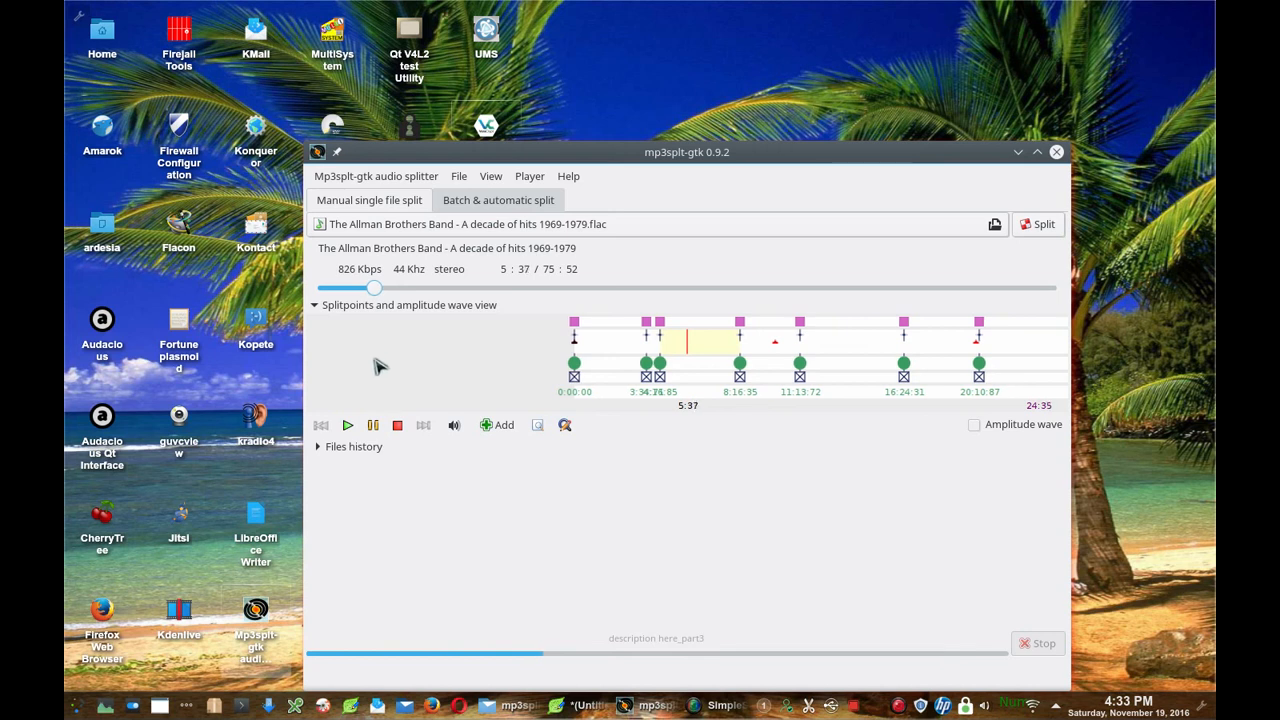
{"action": "left_click", "coordinate": [398, 427]}
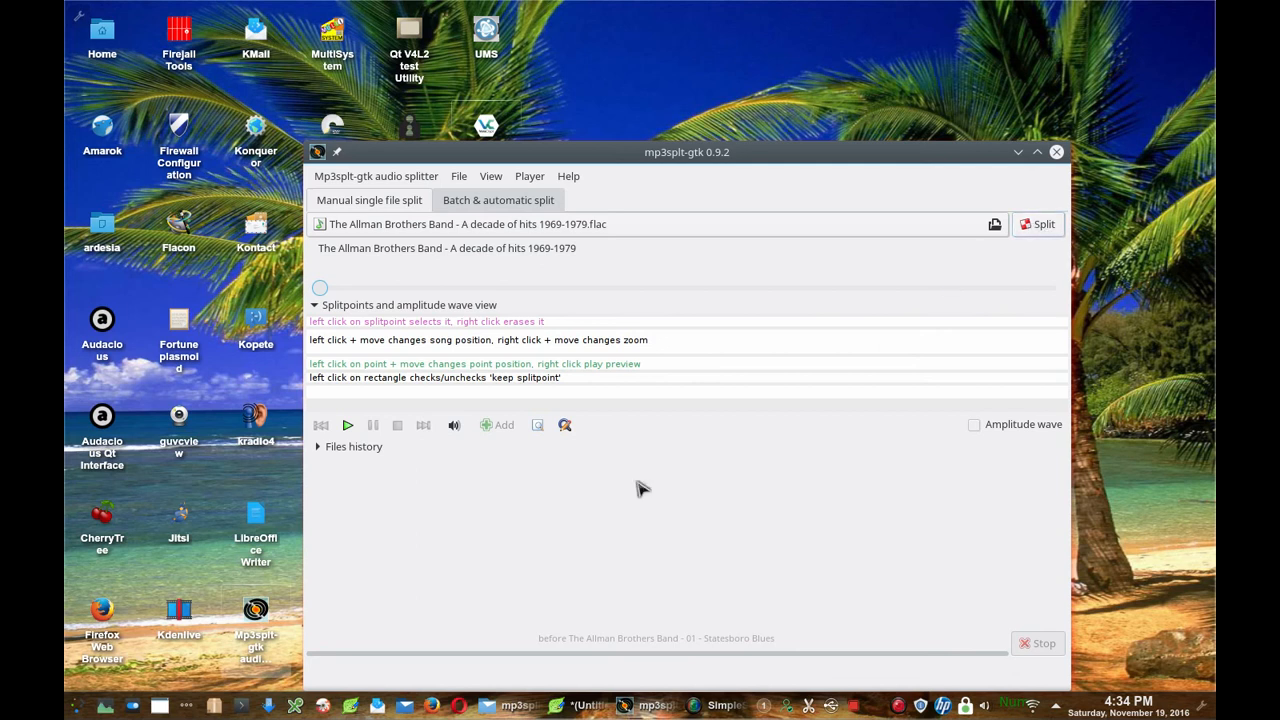
Check the available splitpoint import and export commands, then view the messages history and close it.
{"action": "left_click", "coordinate": [461, 179]}
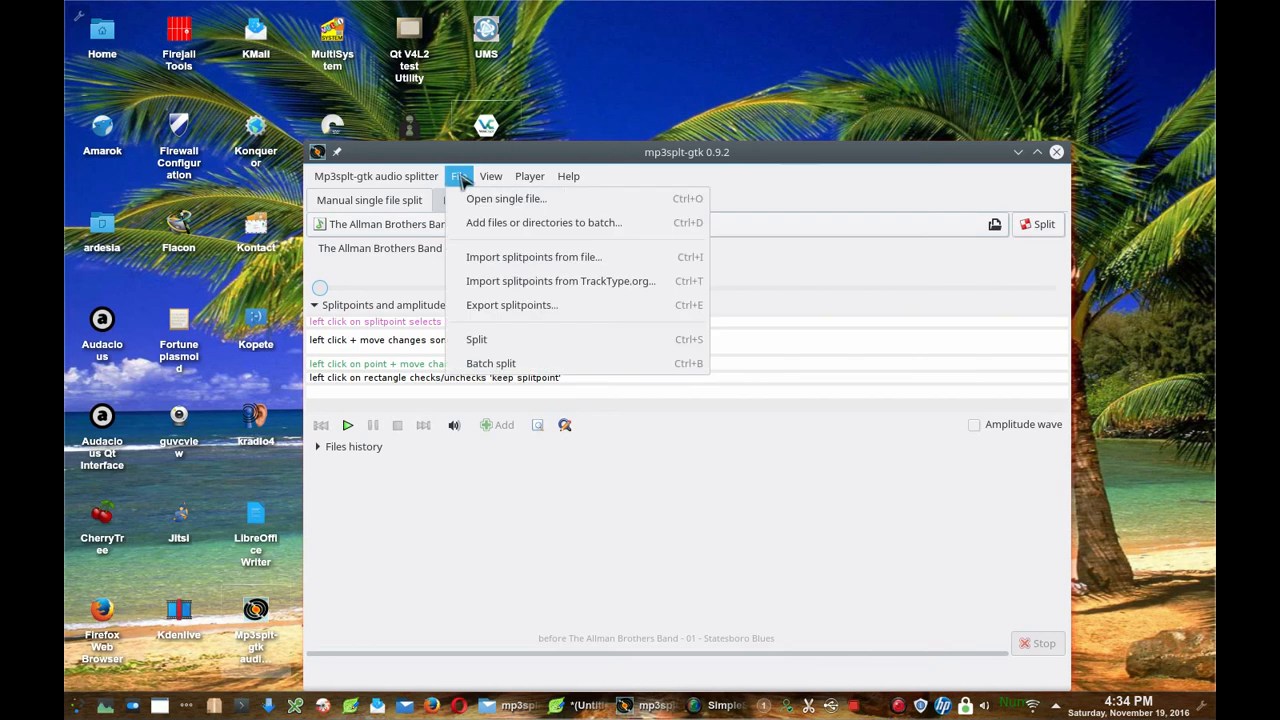
{"action": "mouse_move", "coordinate": [486, 180]}
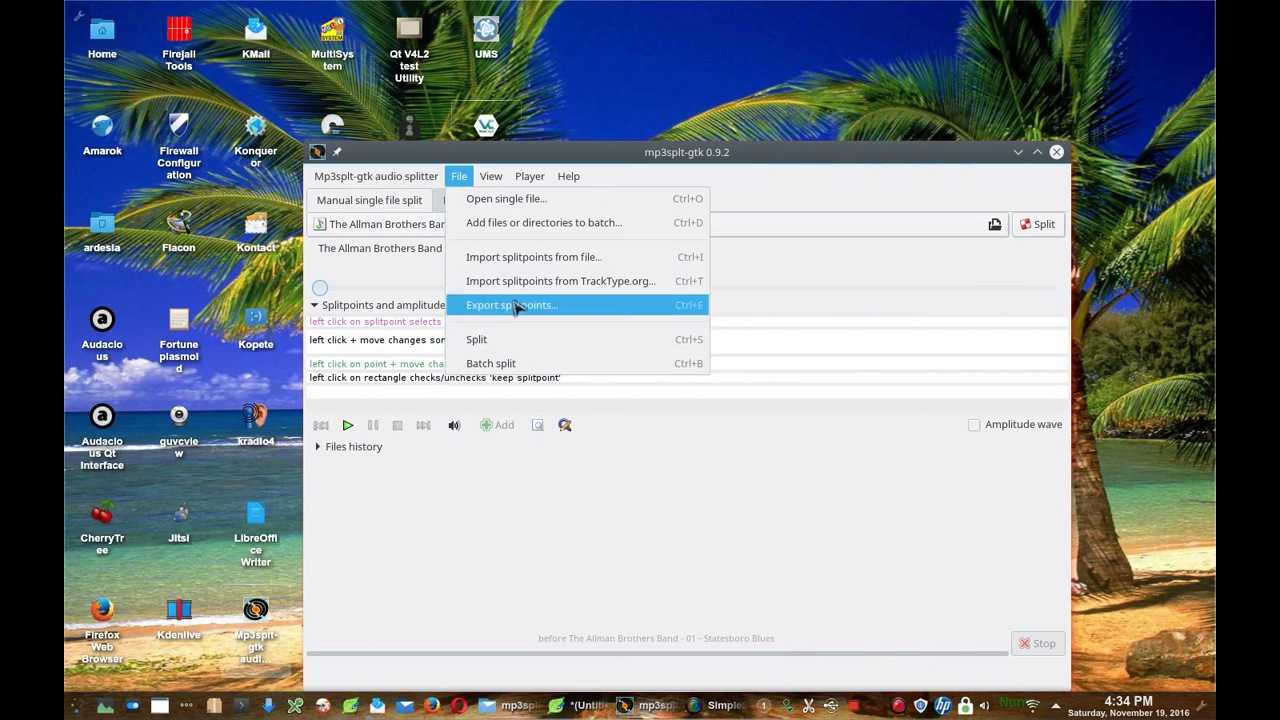
{"action": "left_click", "coordinate": [492, 182]}
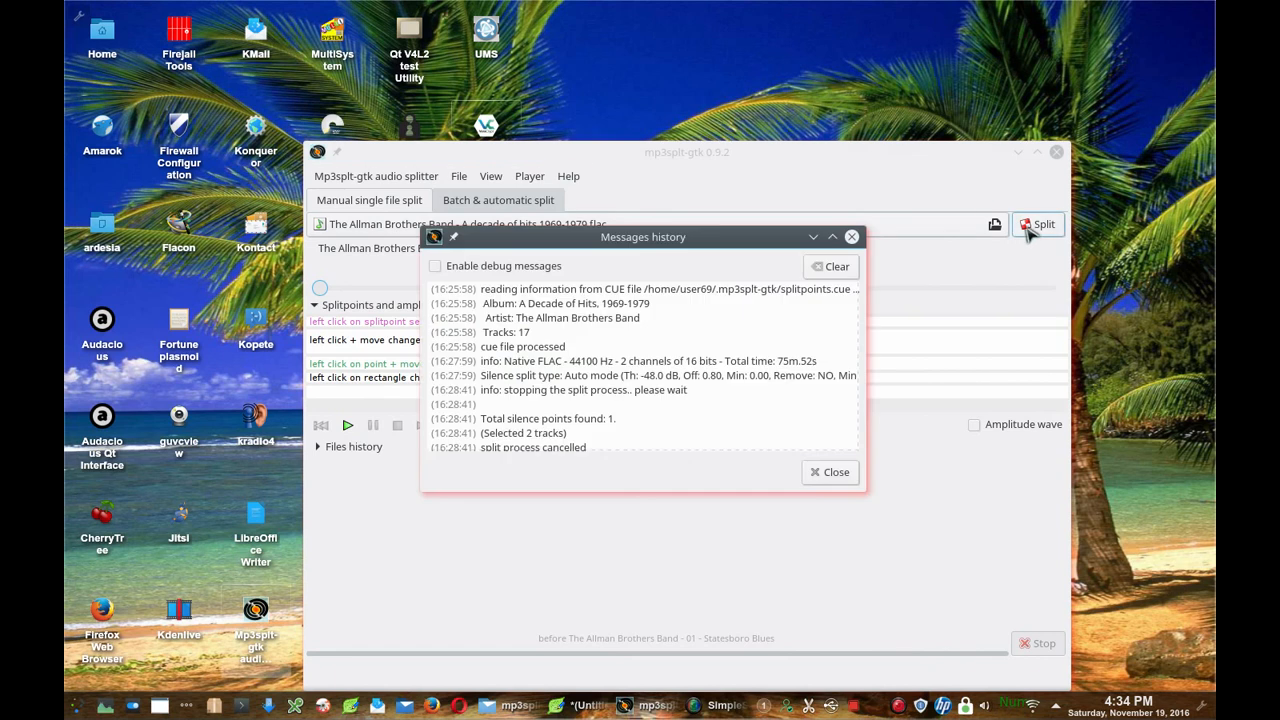
{"action": "left_click", "coordinate": [848, 476]}
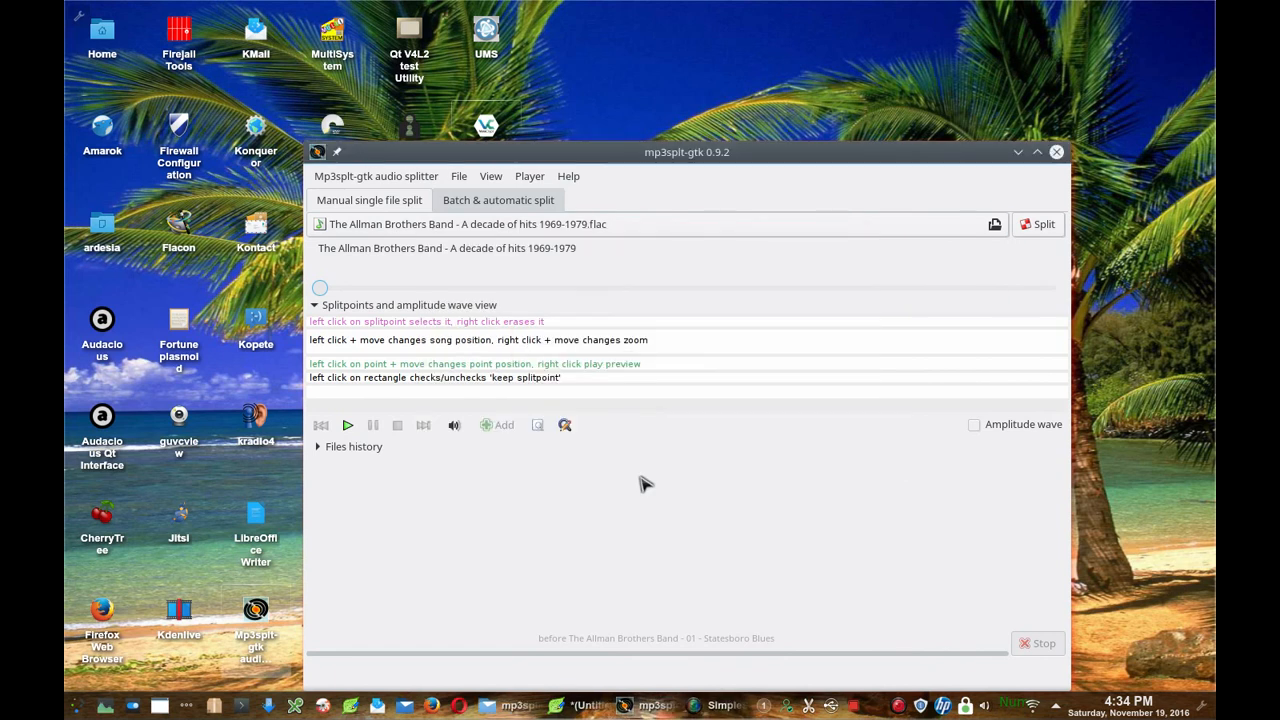